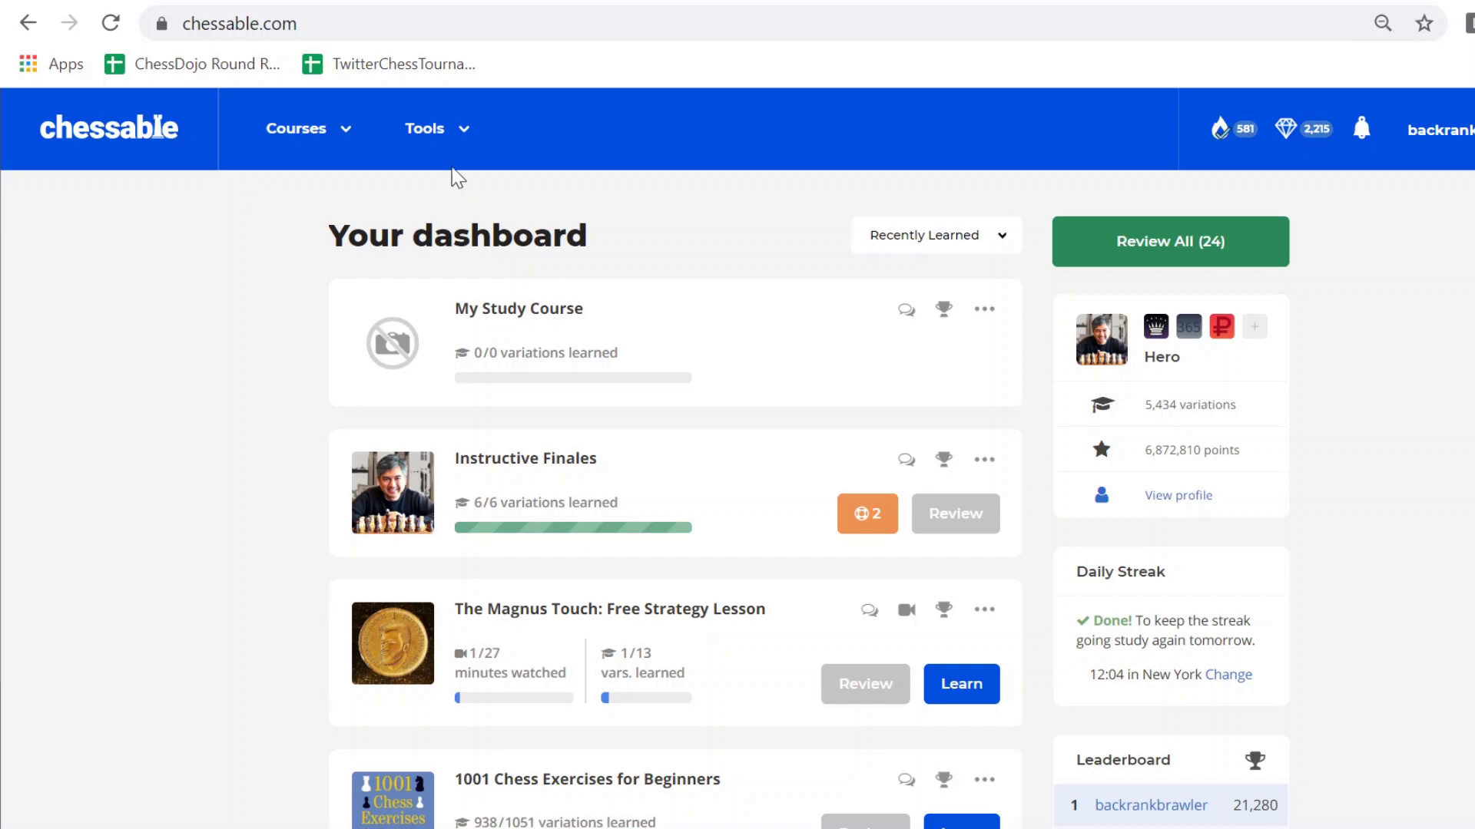
- Open the Tools menu in the dashboard's top navigation bar
click(446, 136)
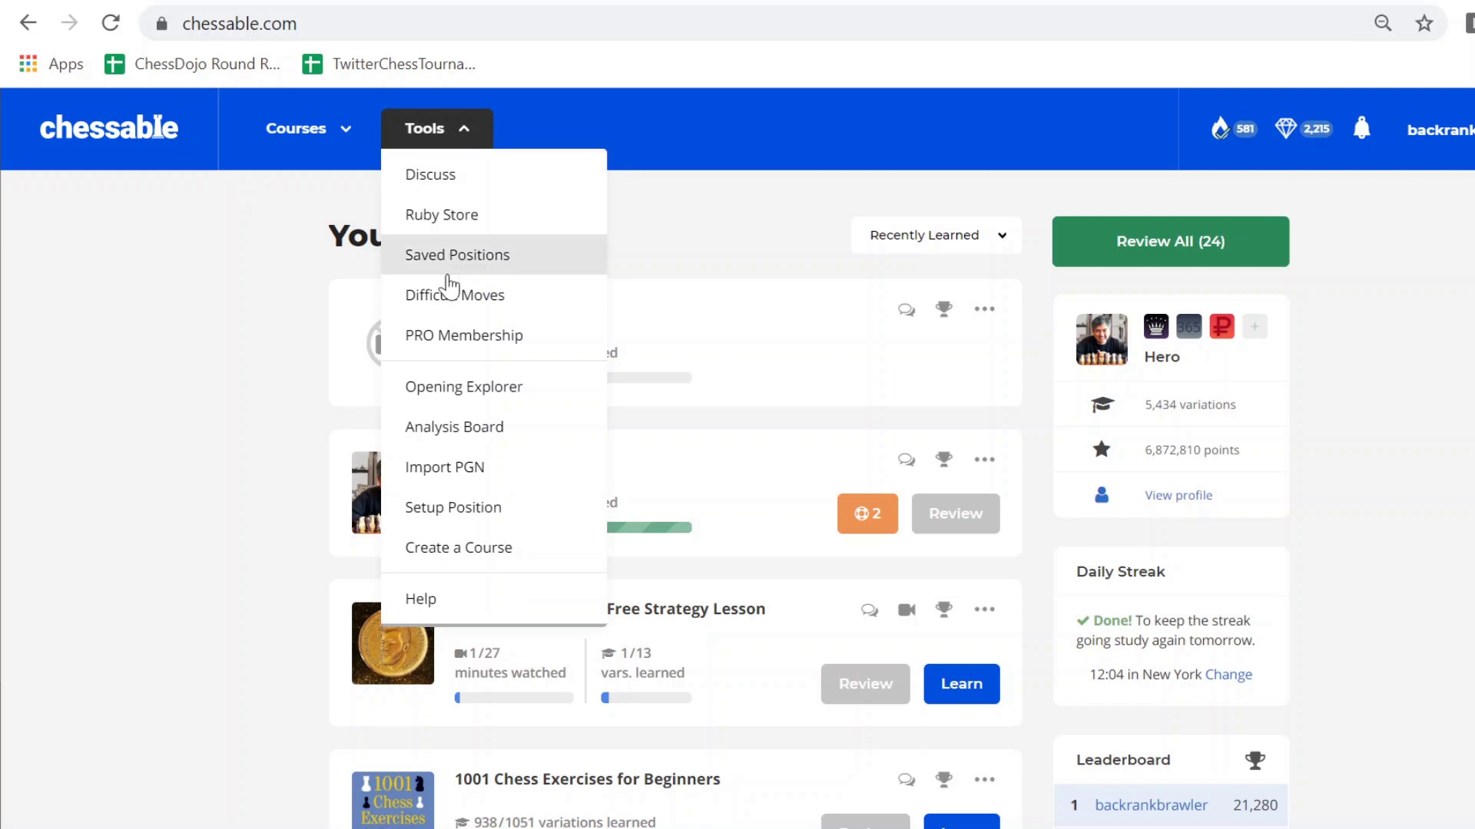
- Create a Strategy course titled 'Test Course 2020' for both colours
click(430, 550)
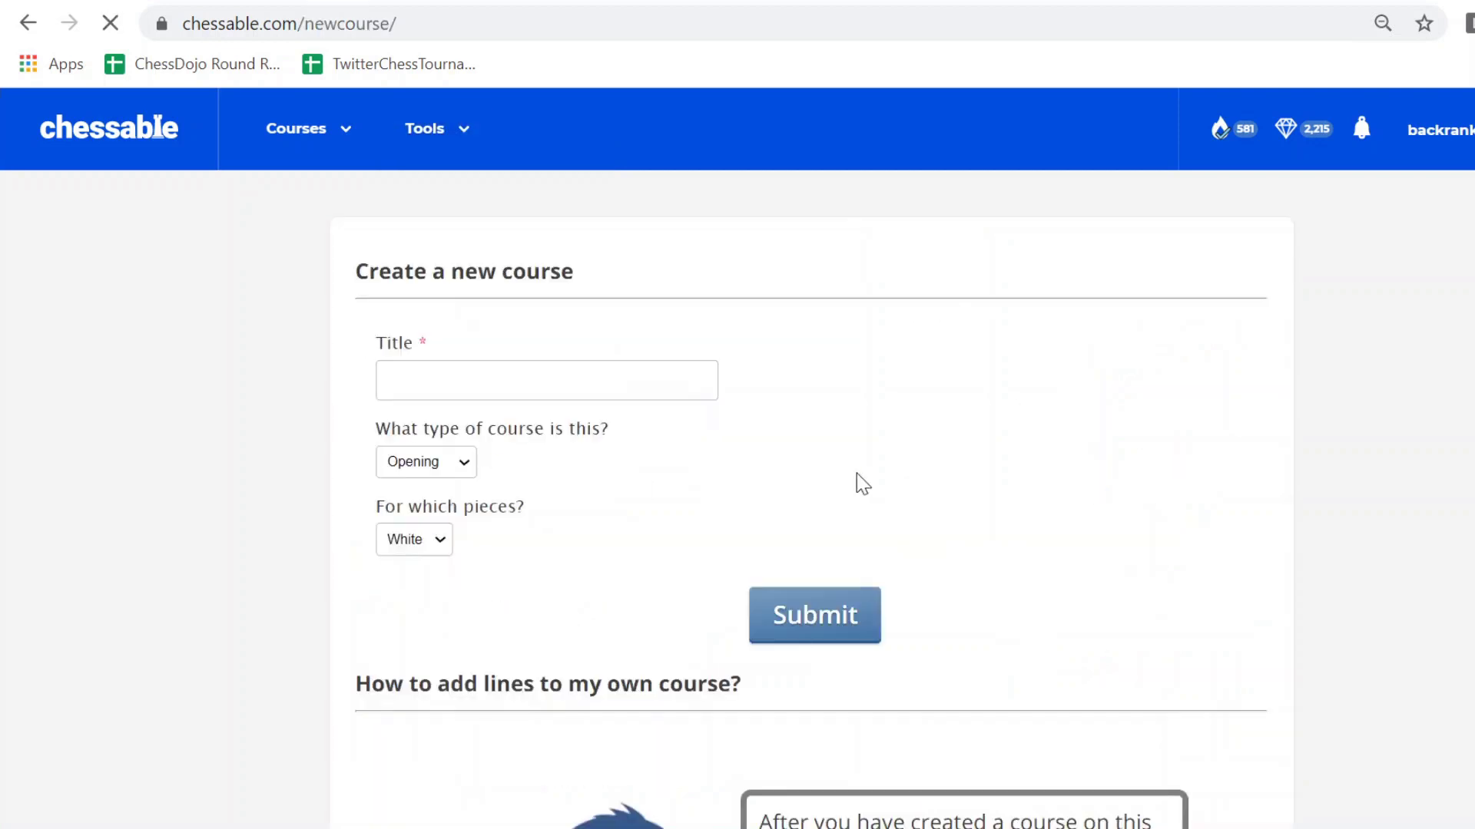
click(606, 378)
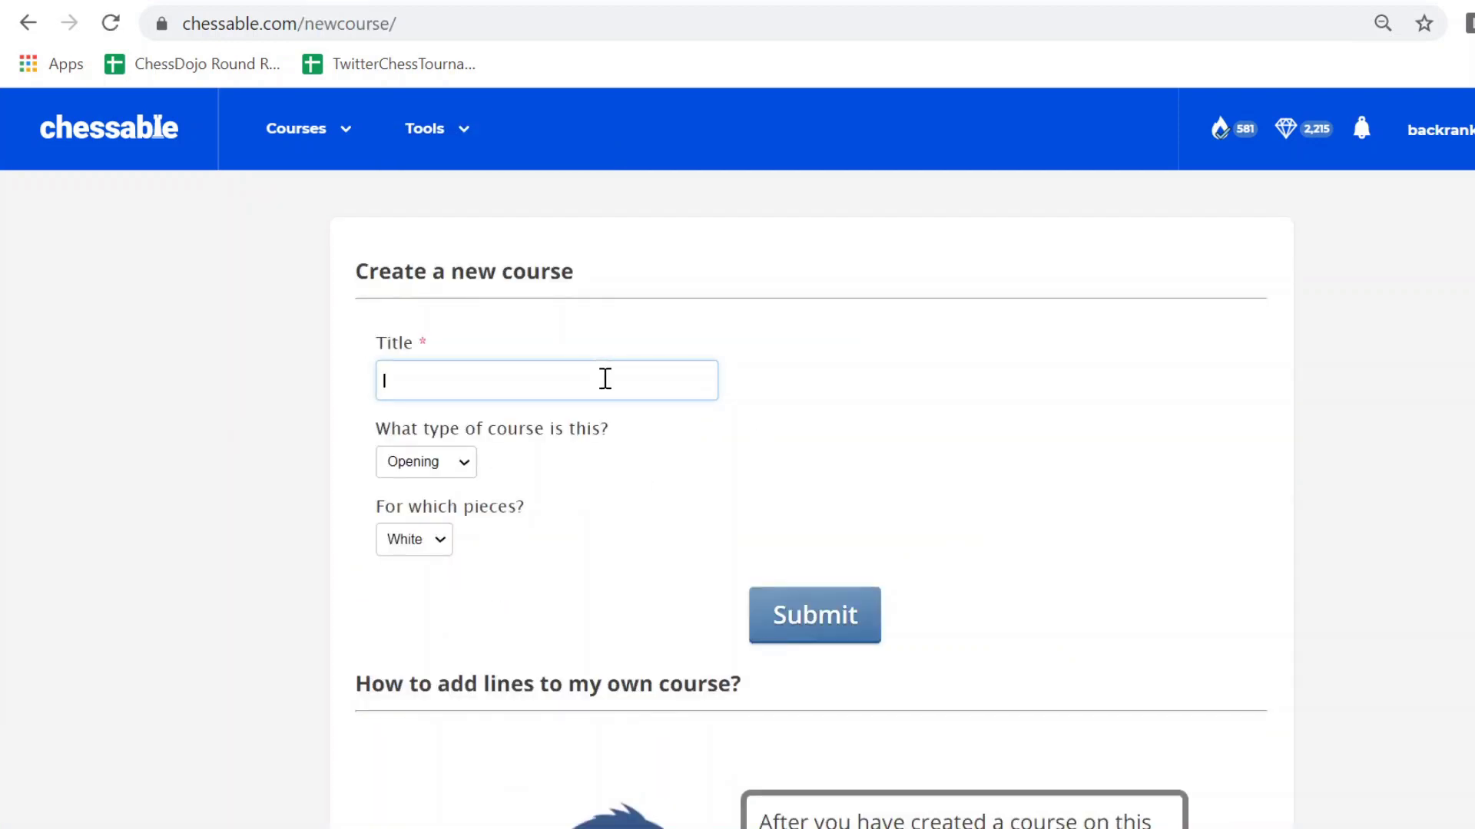
text(Test Course 2020)
click(452, 466)
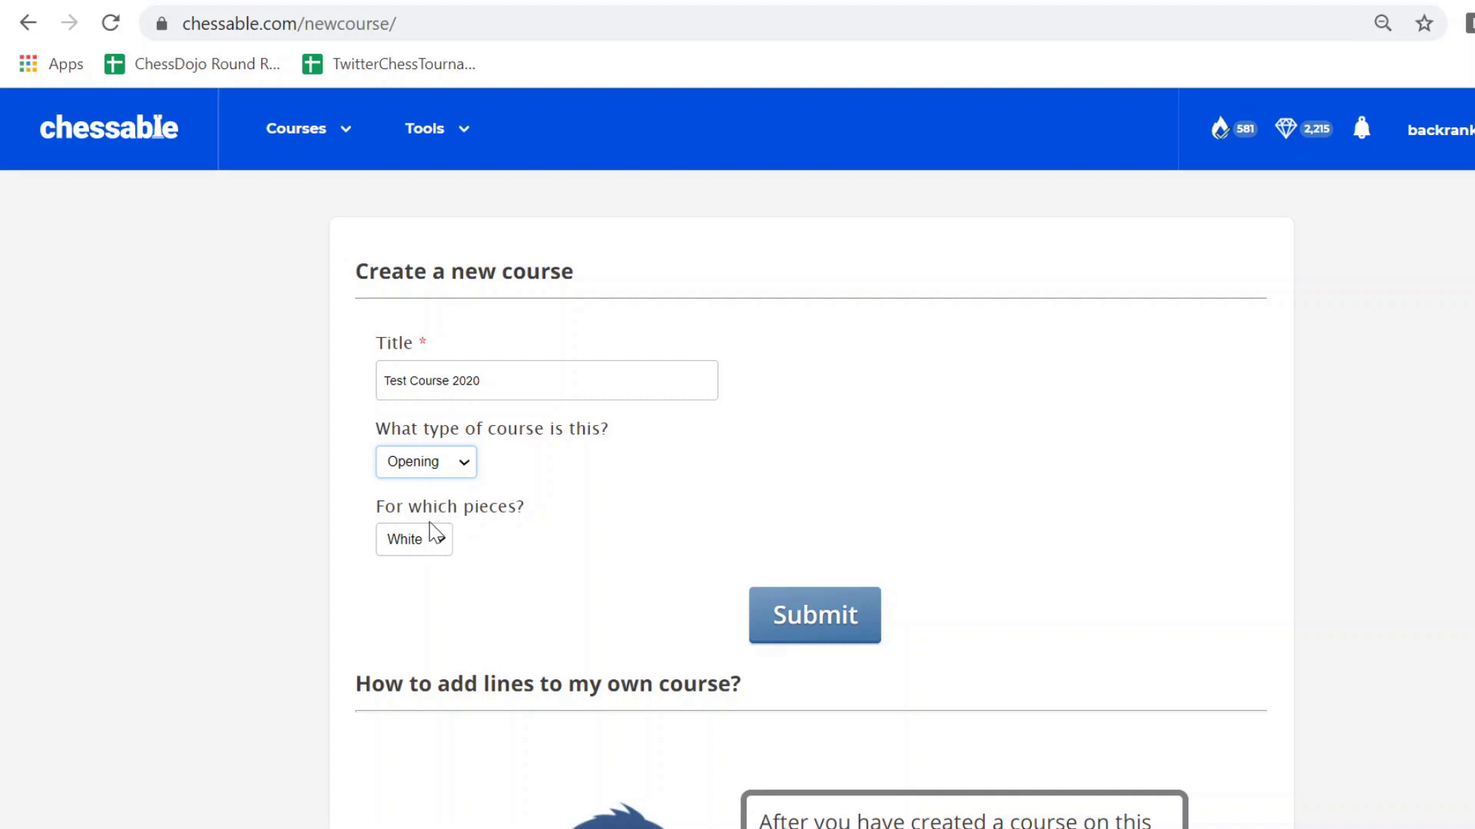
key(s)
key(Tab)
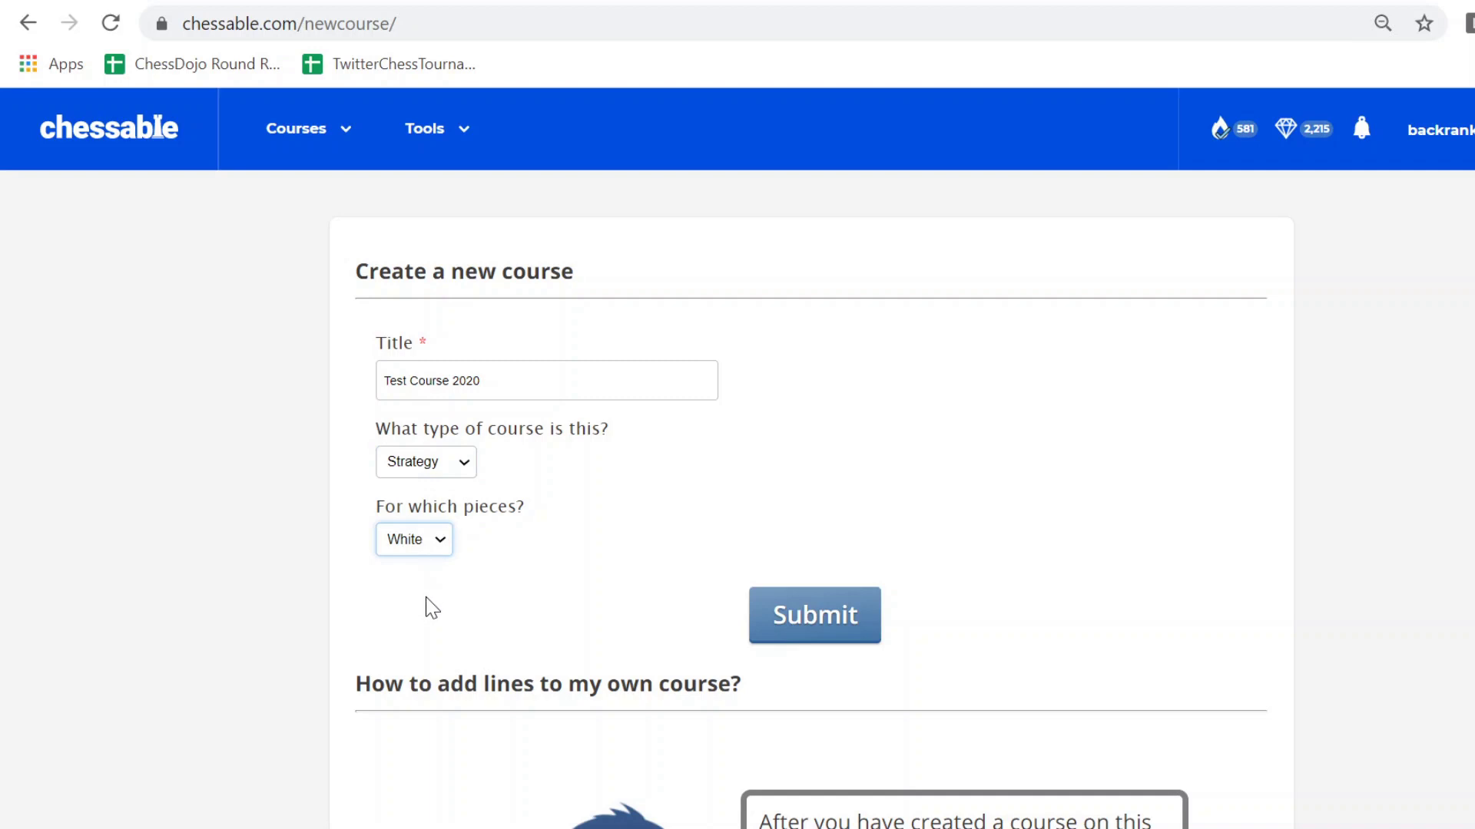
key(b)
click(822, 621)
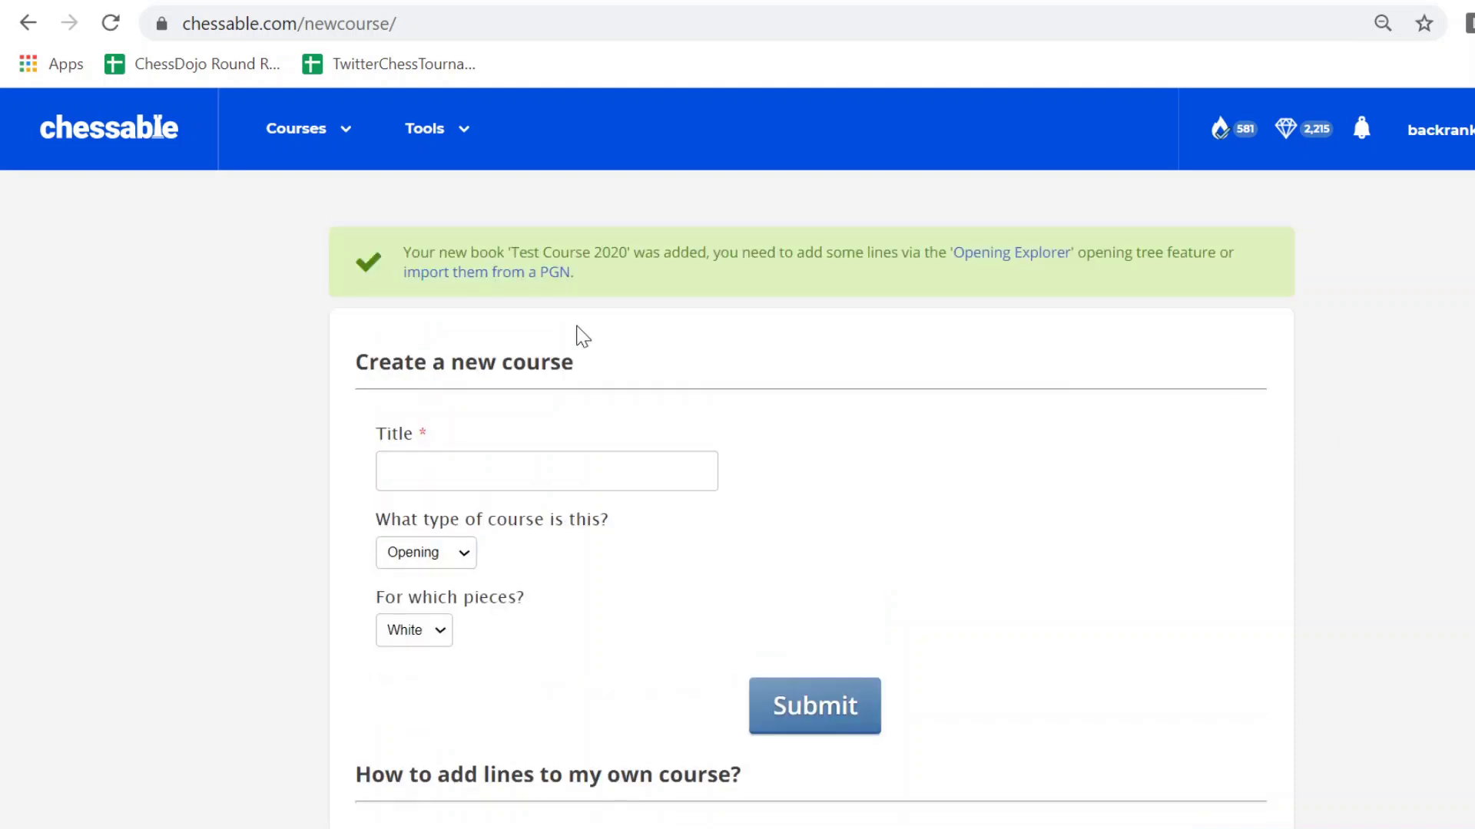
- Go from the dashboard to Test Course 2020's Advanced Control Panel and review its Course Information
click(138, 157)
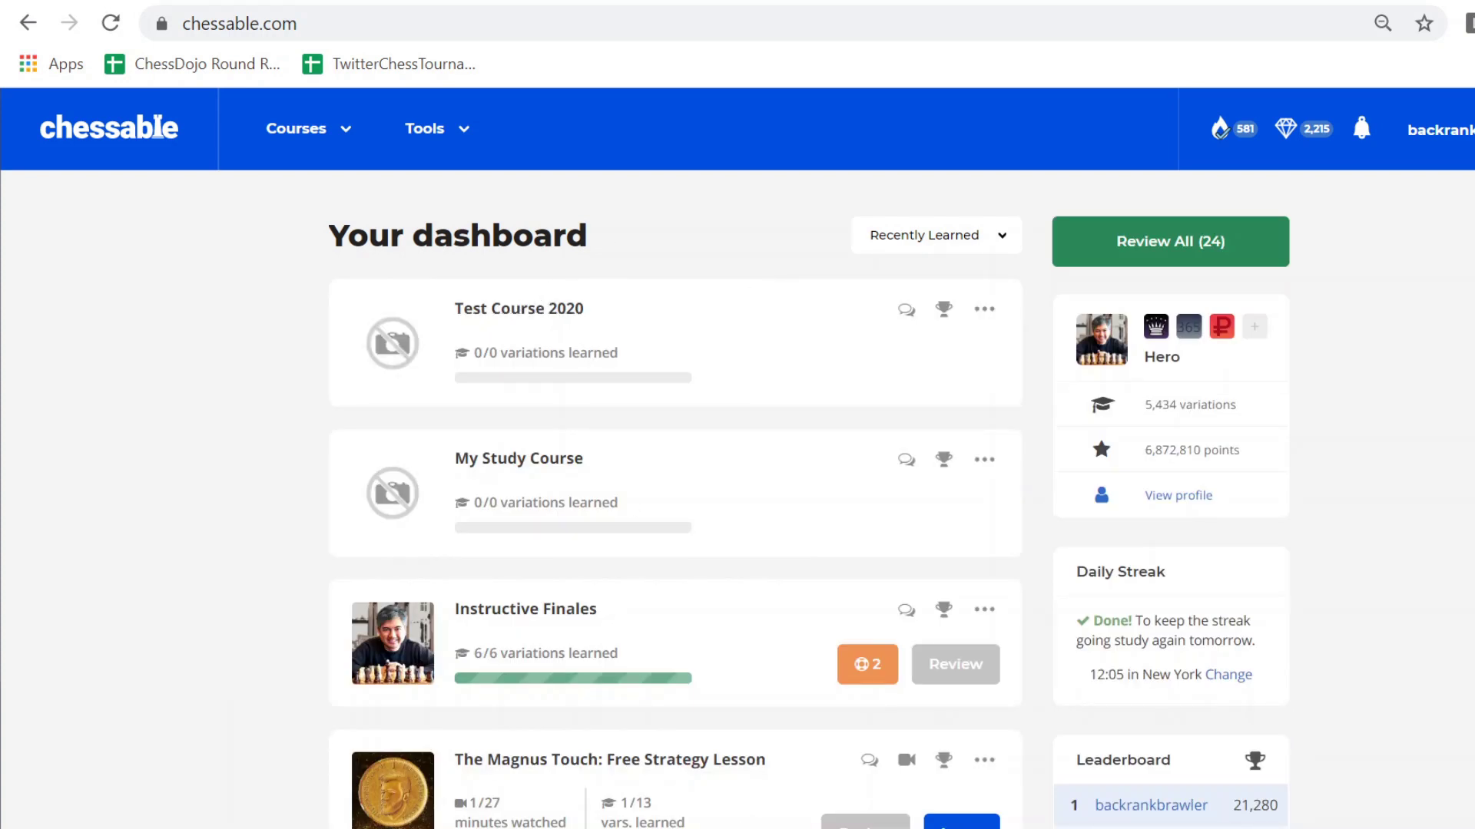
click(519, 310)
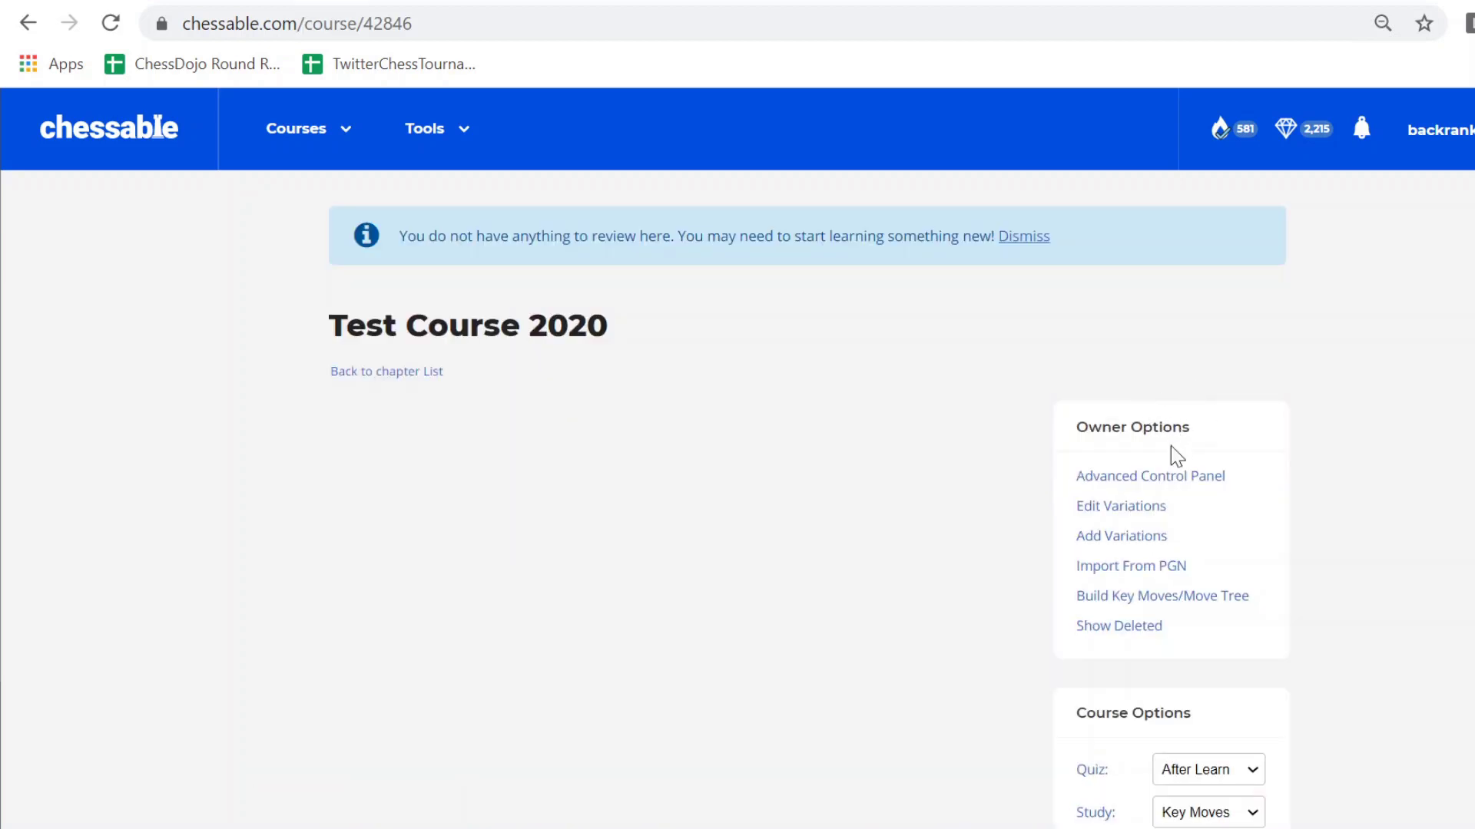
click(1169, 478)
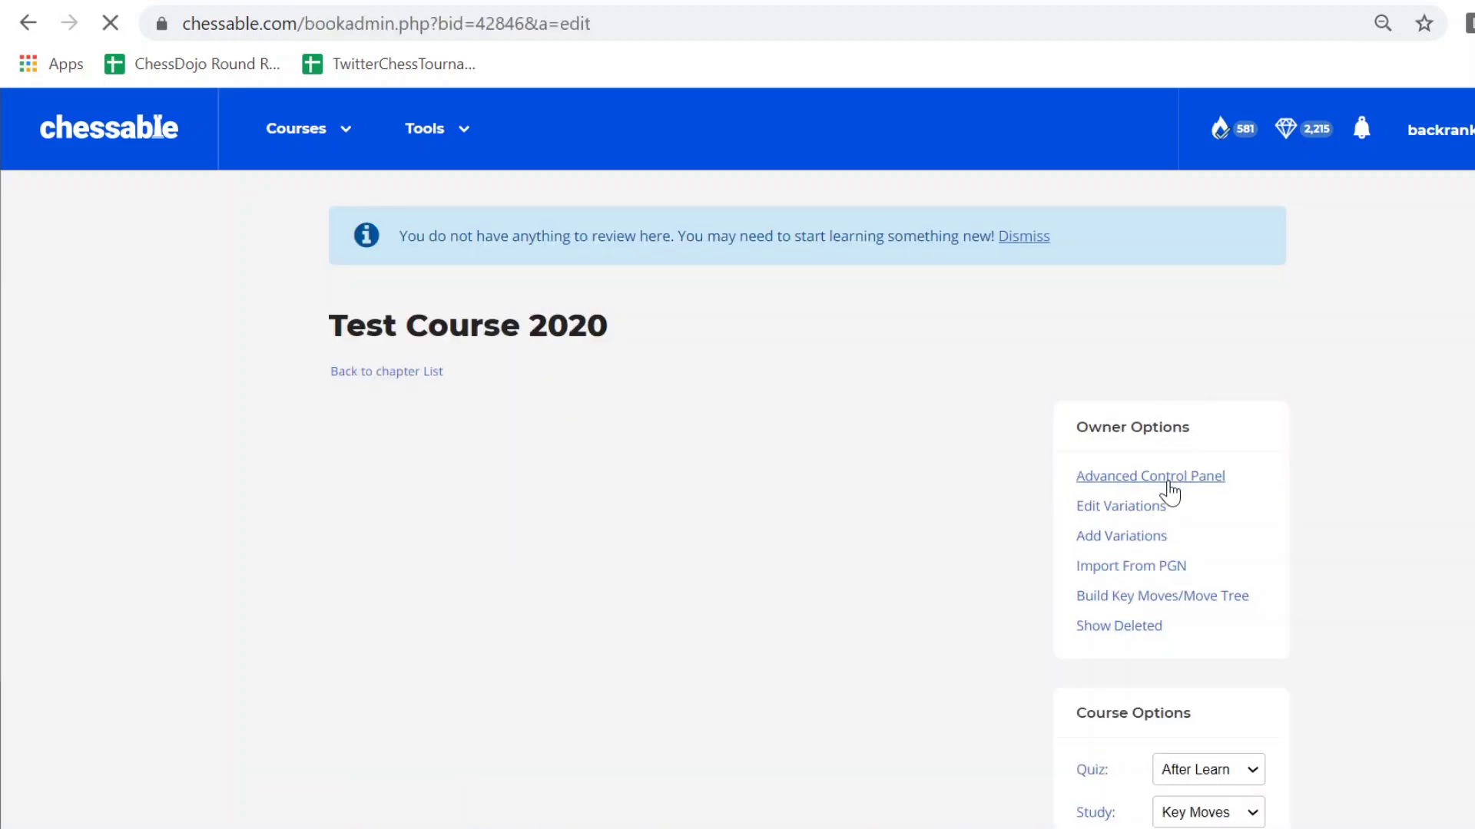
scroll(737, 499, down, 12)
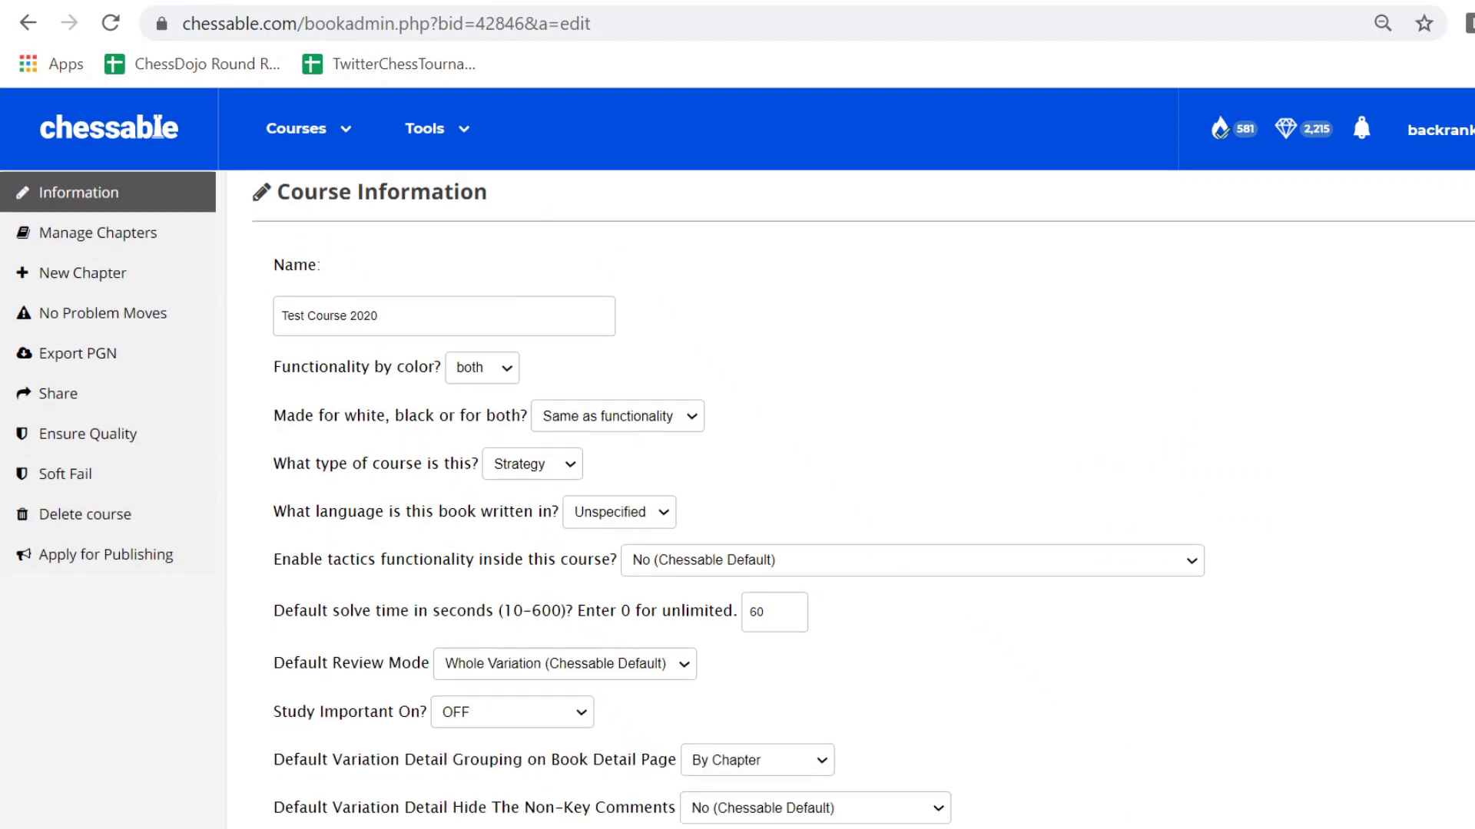
scroll(738, 499, down, 3)
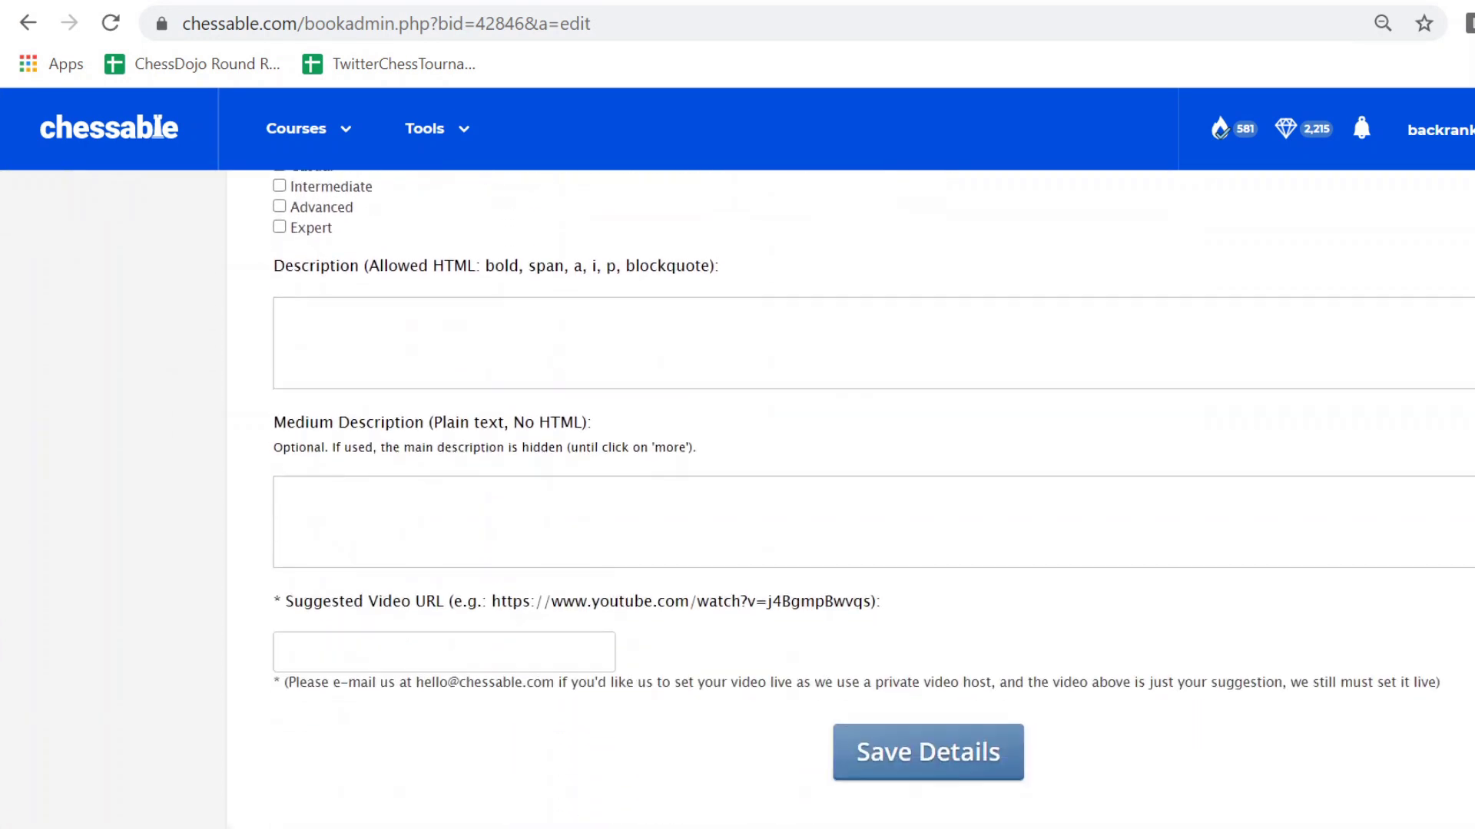
scroll(737, 499, up, 15)
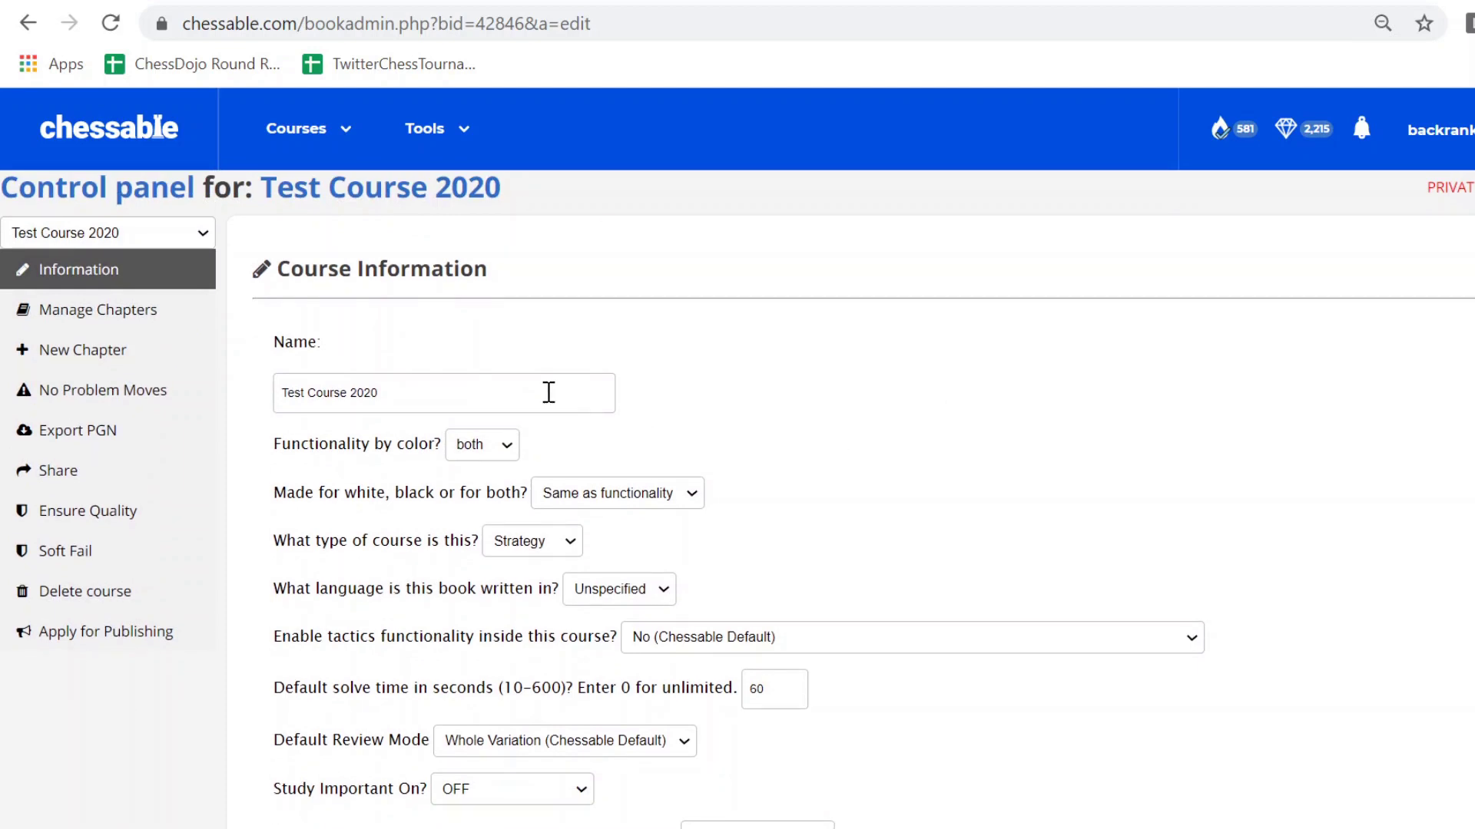
drag(514, 392, 286, 393)
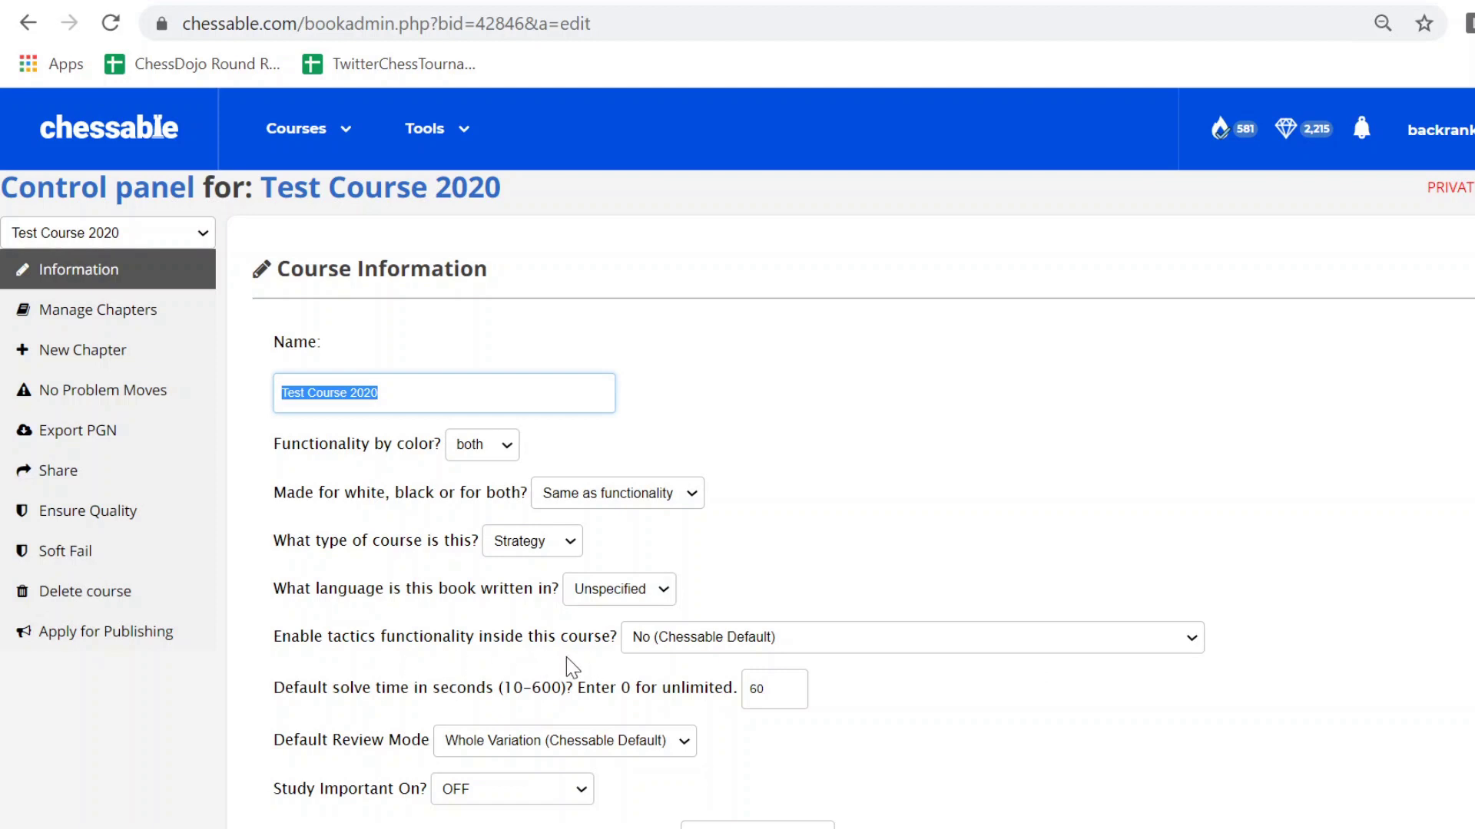
click(1189, 642)
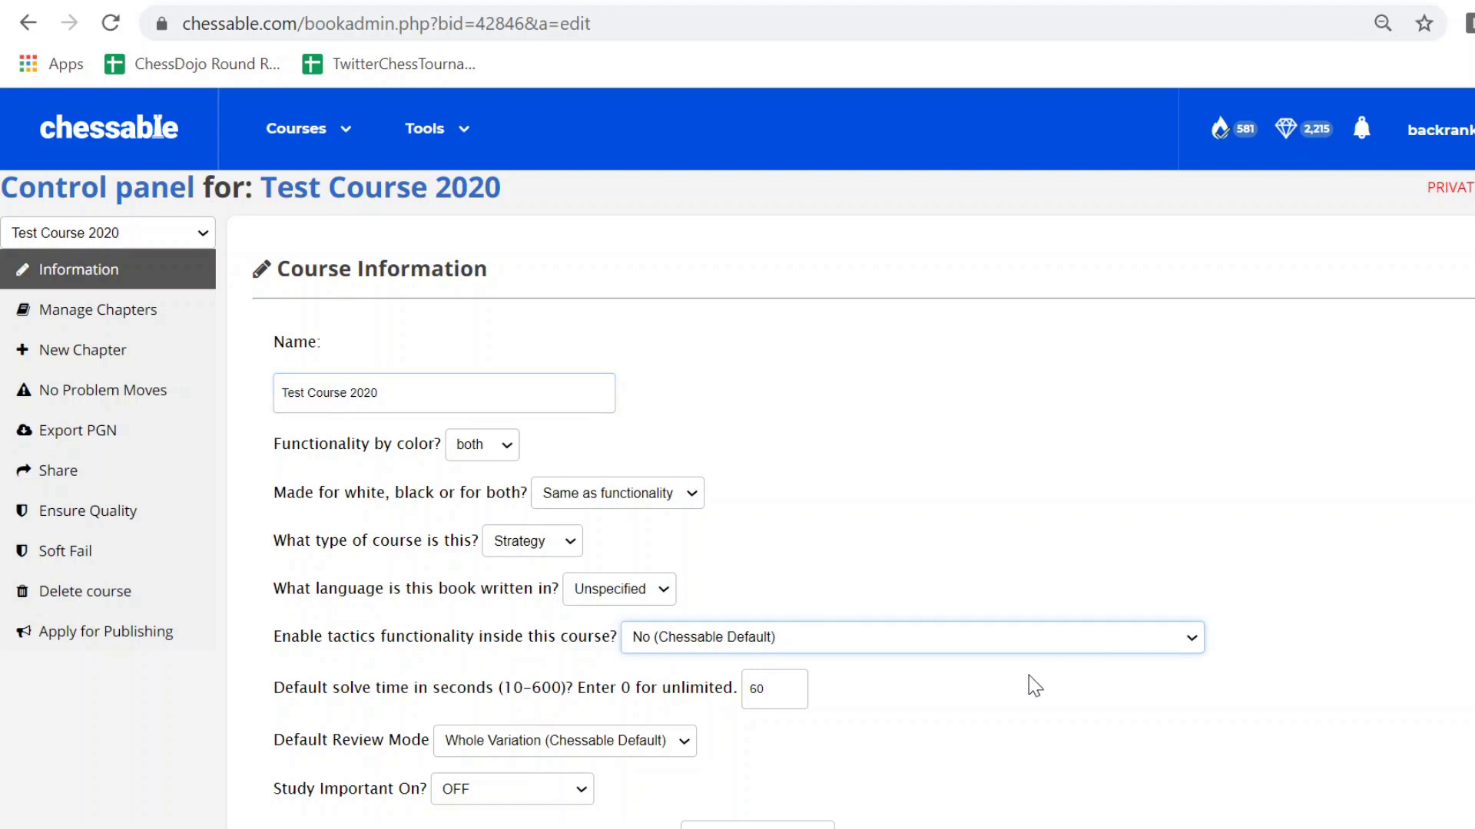
- Enable tactics functionality and change the default solve time from 60 to 0
key(Down)
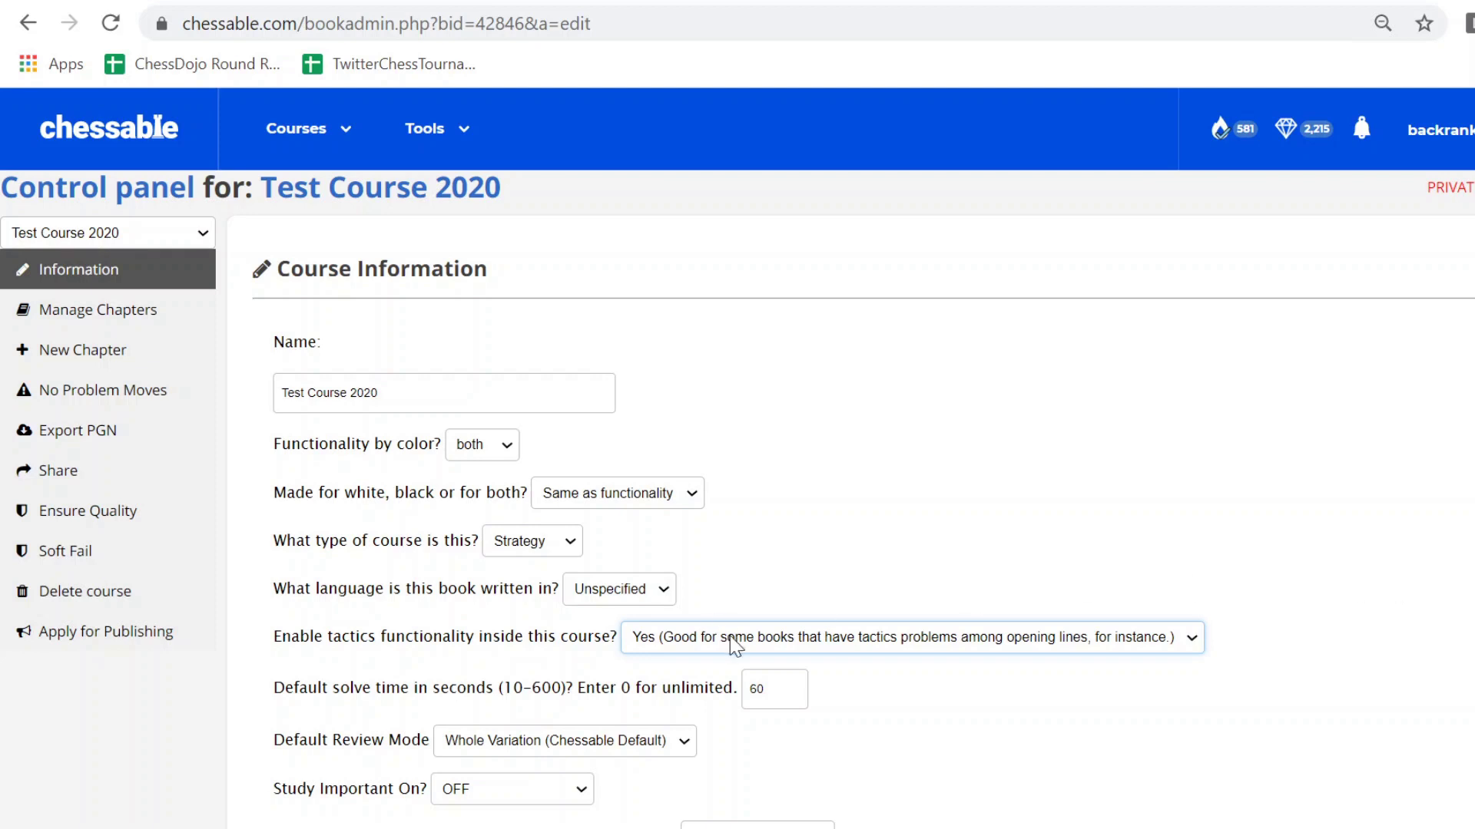
click(794, 686)
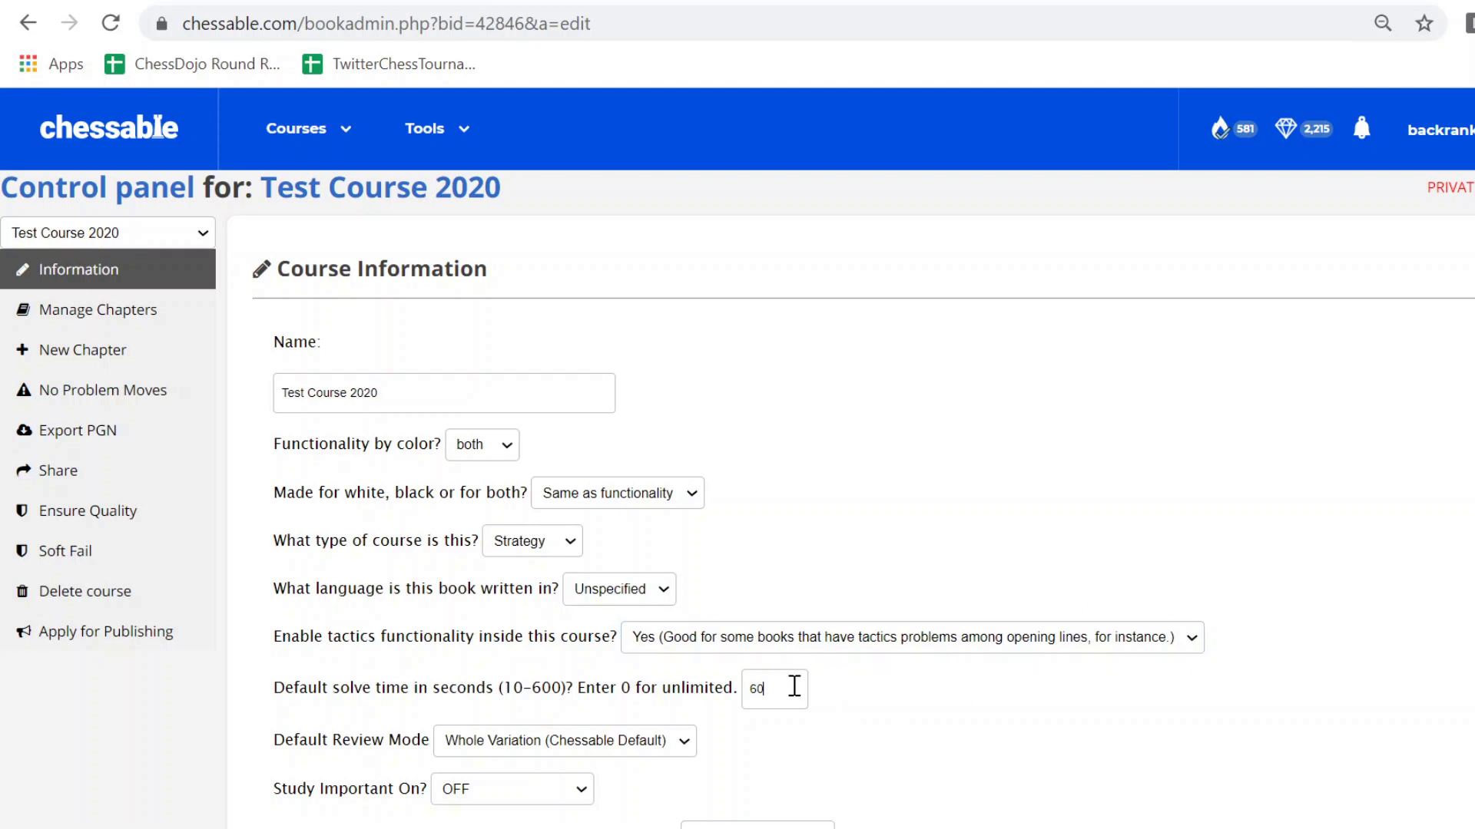
double_click(752, 688)
scroll(738, 500, down, 1)
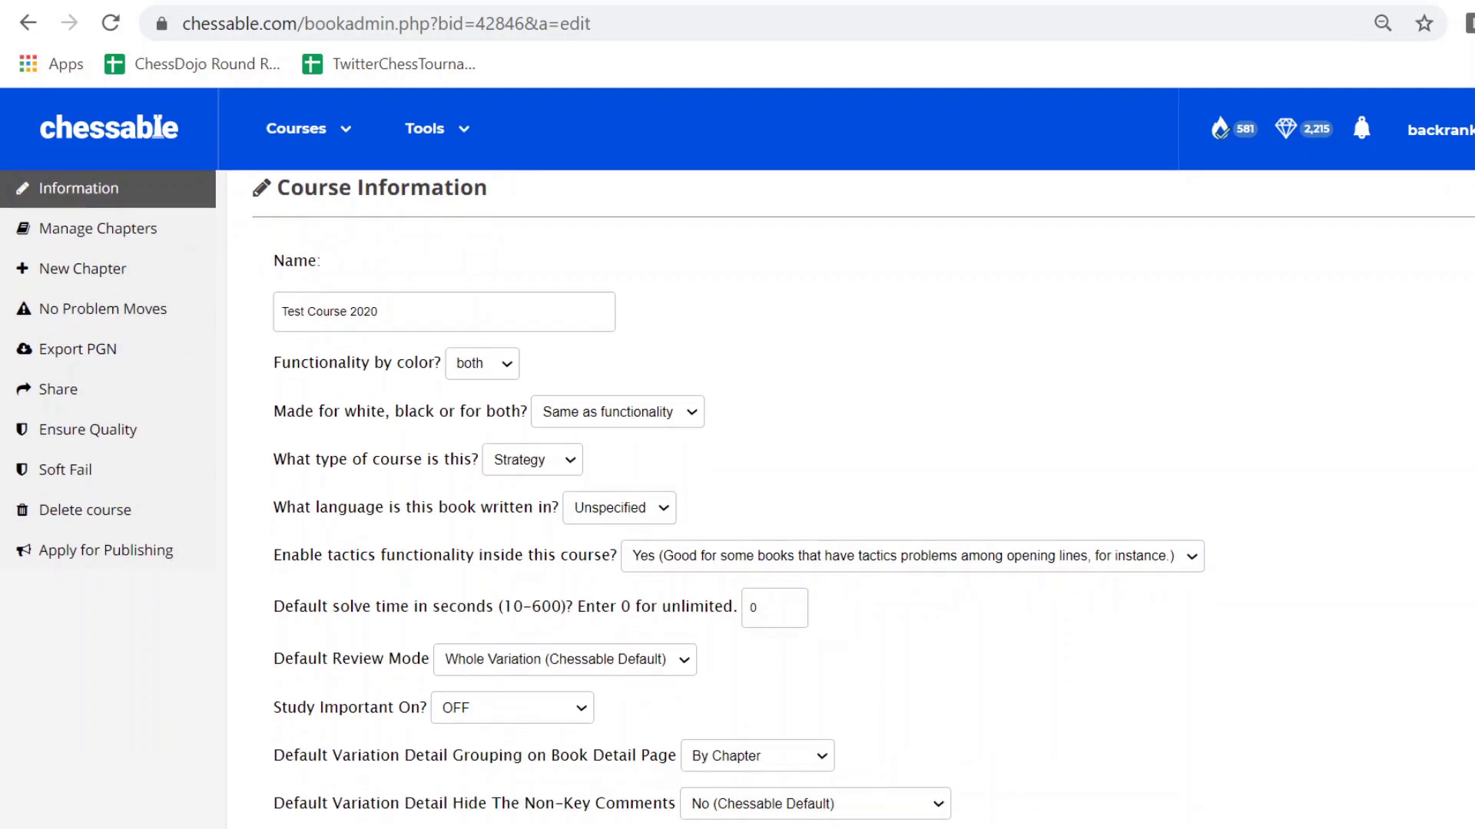
scroll(738, 499, down, 1)
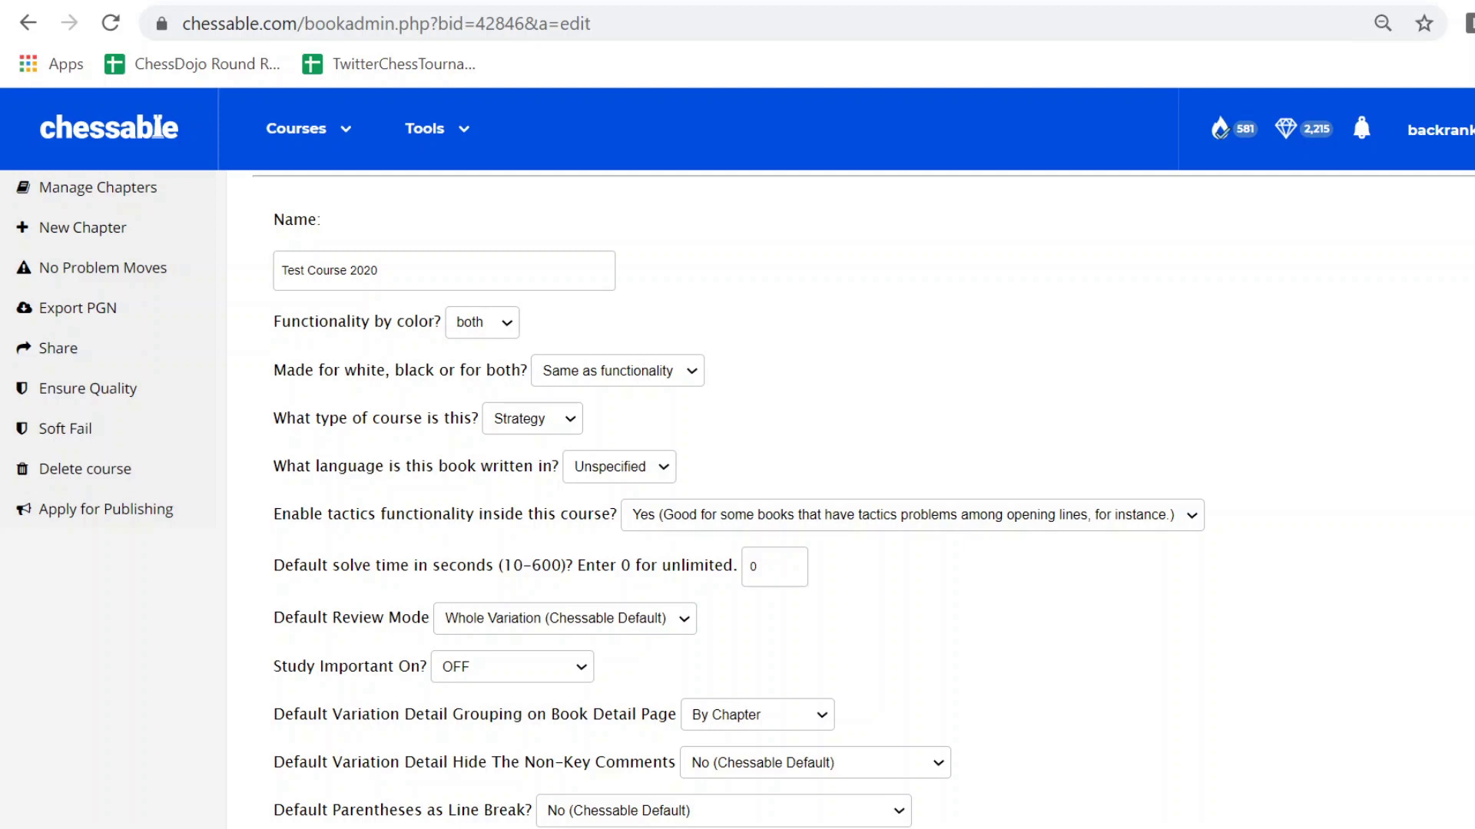
- Set 'Default Clickable Subvariations Whole Book?' to Yes (BETA feature), then view the example game after 36...Kh7
scroll(738, 499, down, 4)
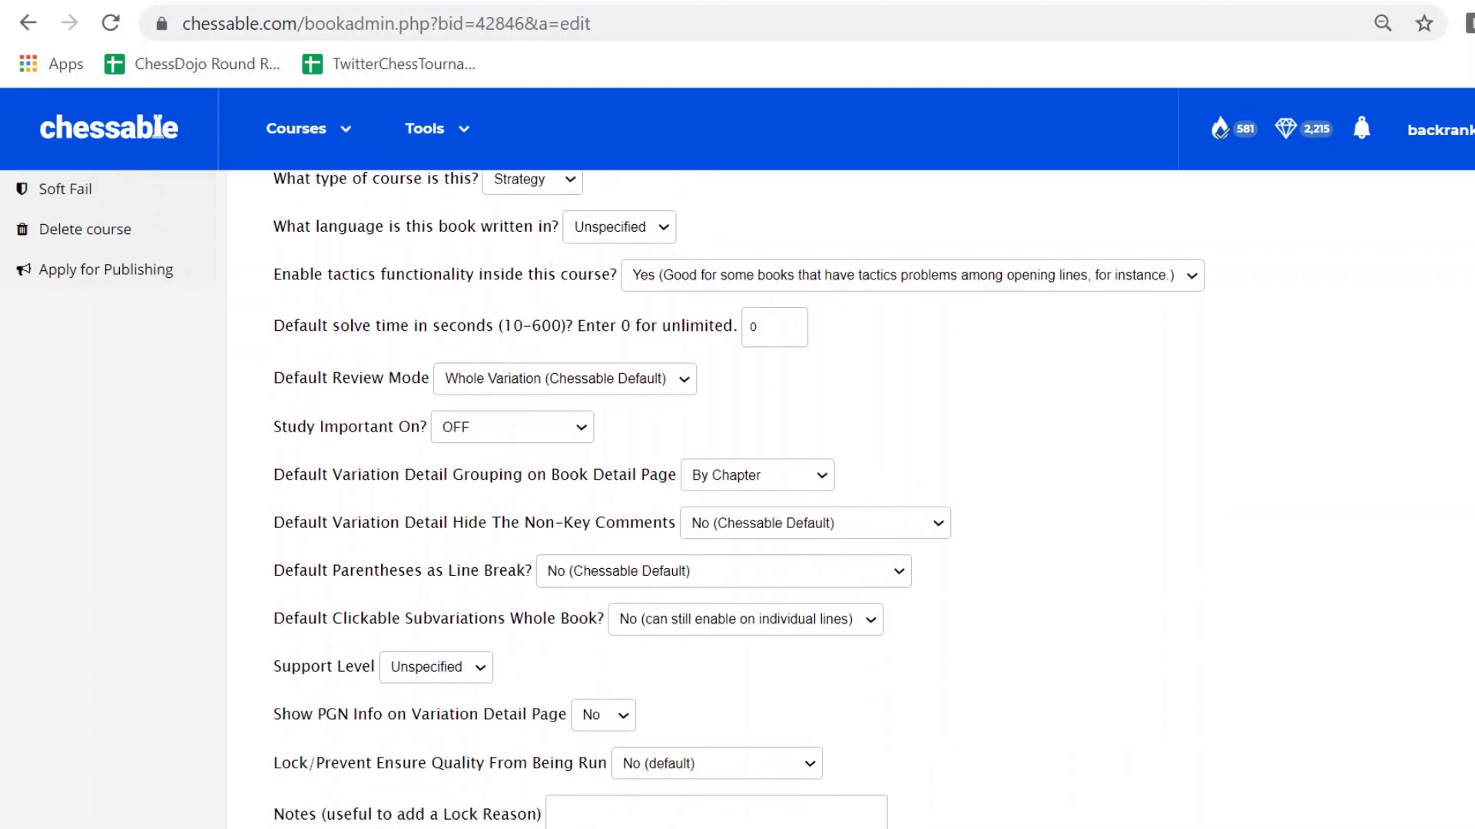
scroll(737, 499, down, 1)
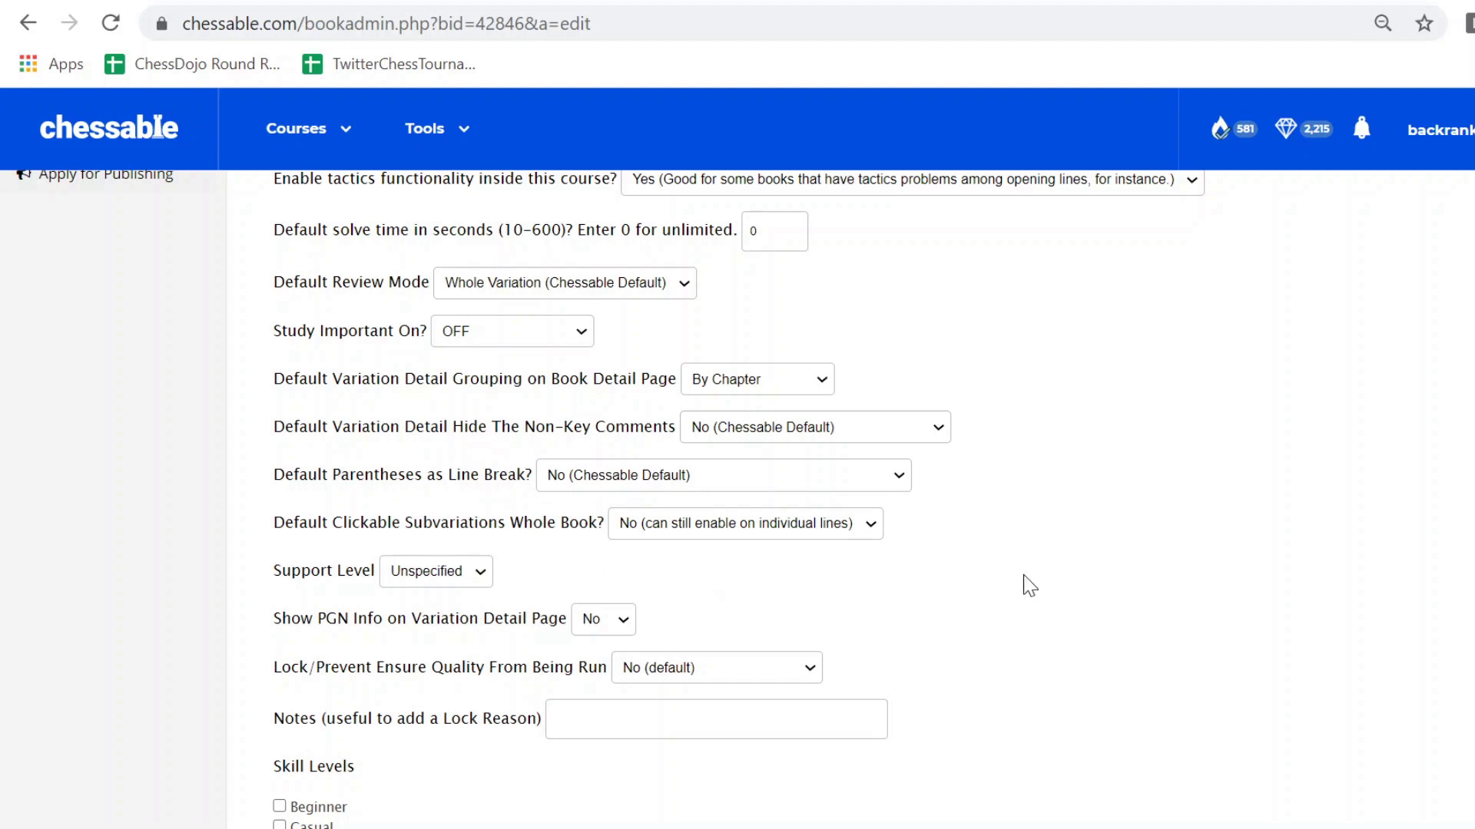
click(874, 525)
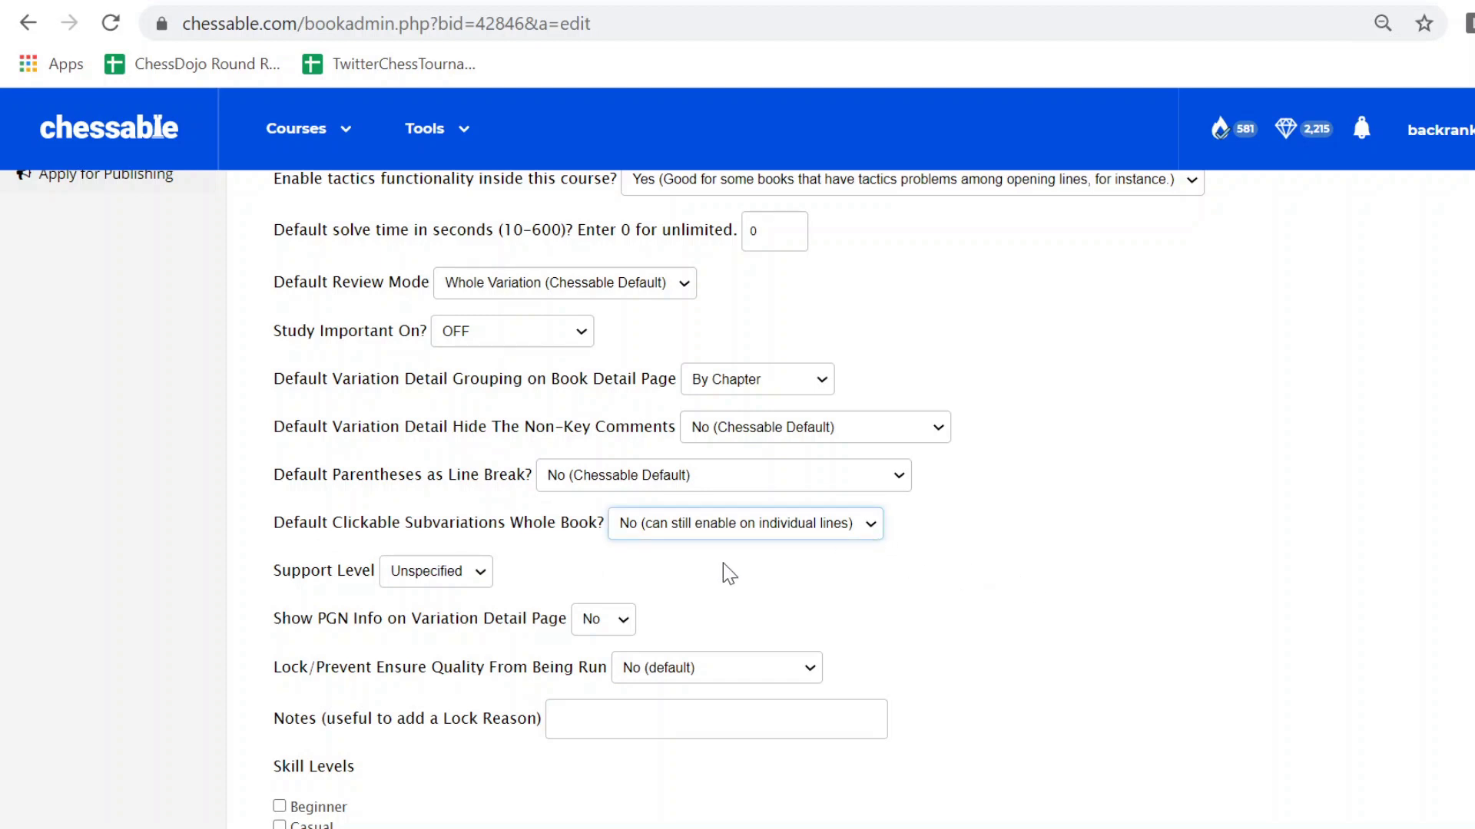
key(Down)
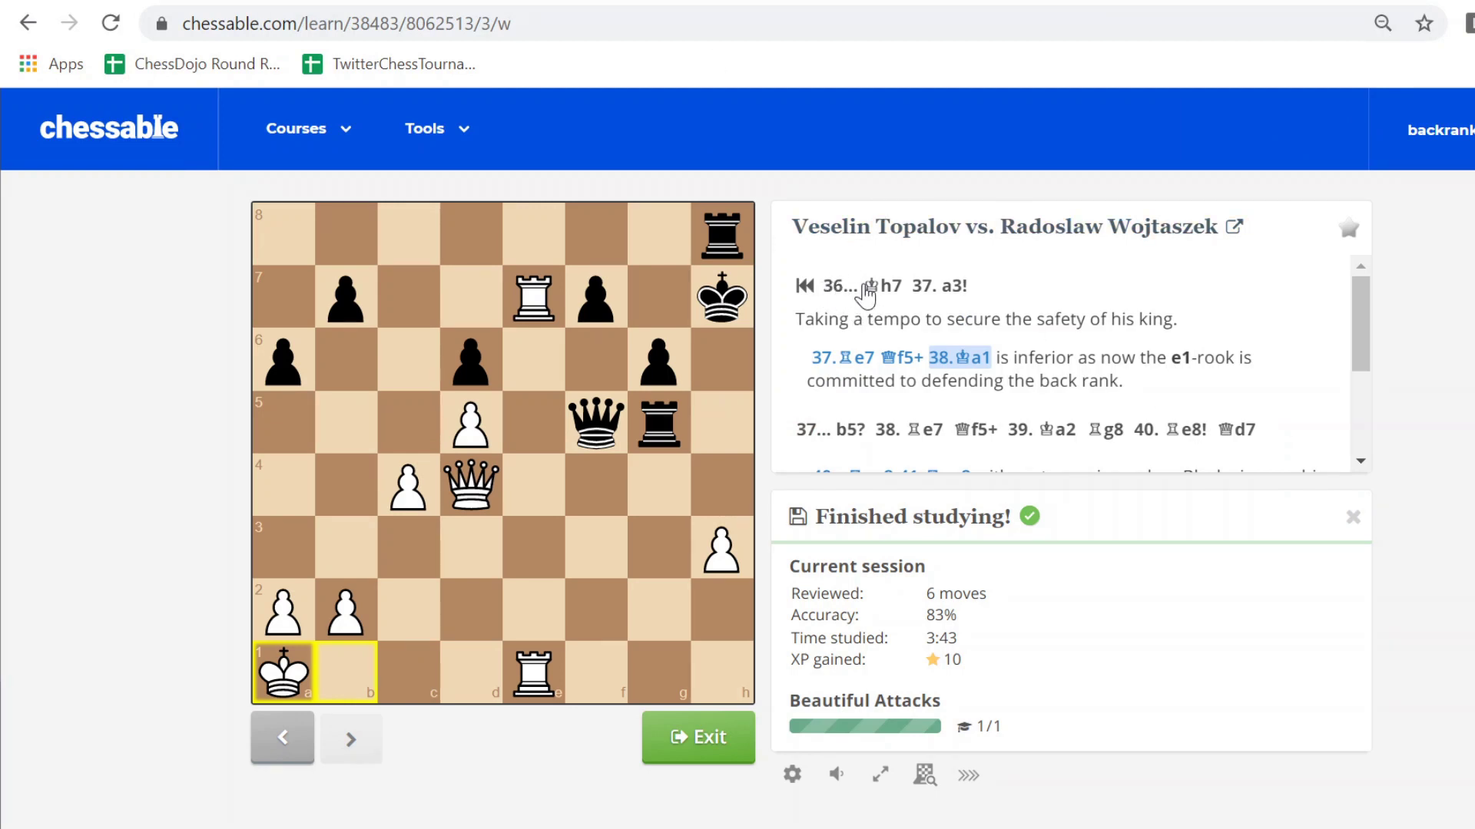
click(859, 287)
- Step through the example game from 37. a3! and 37...b5? onward
click(942, 292)
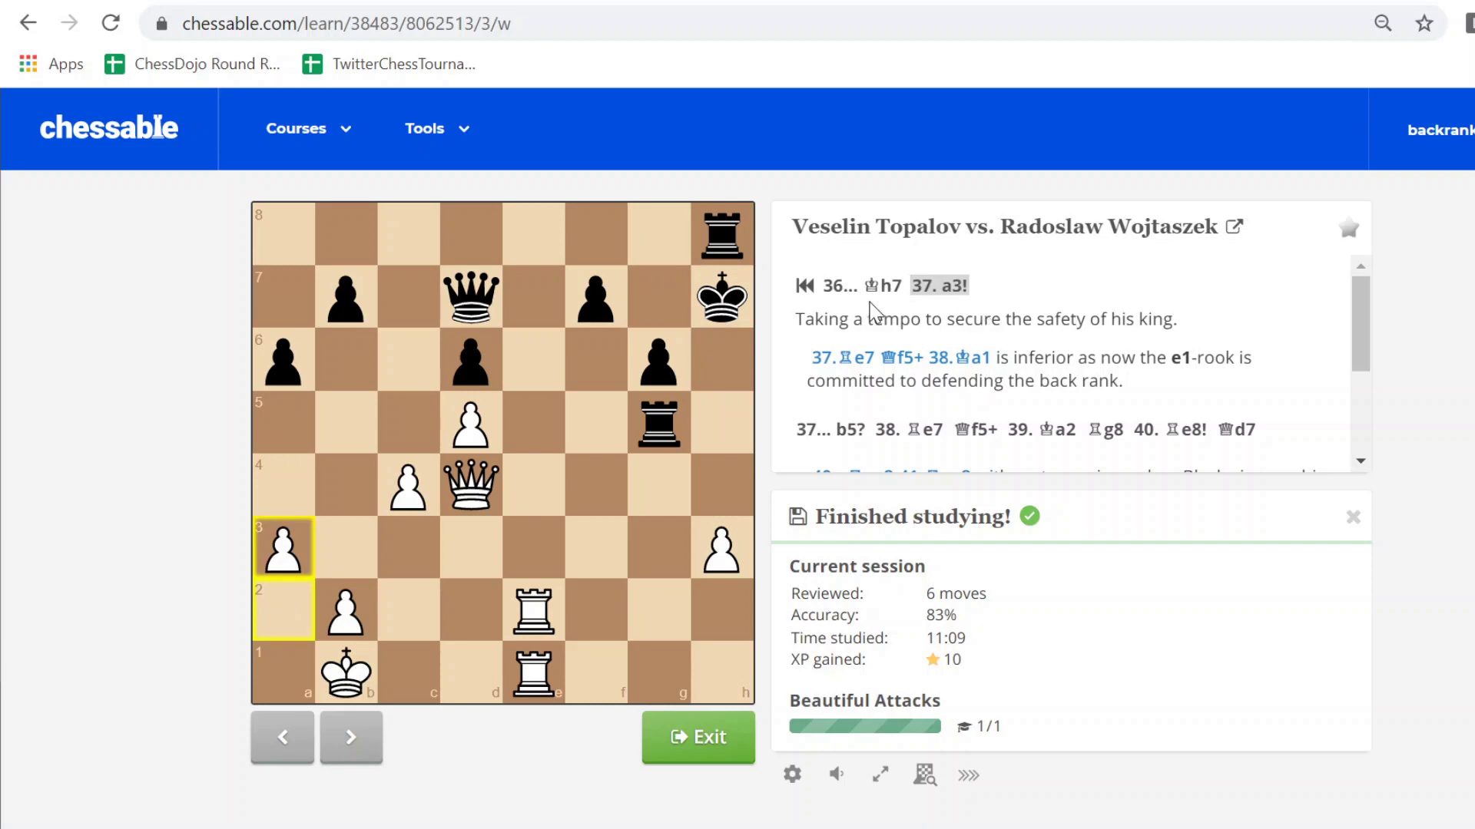
click(847, 432)
click(906, 434)
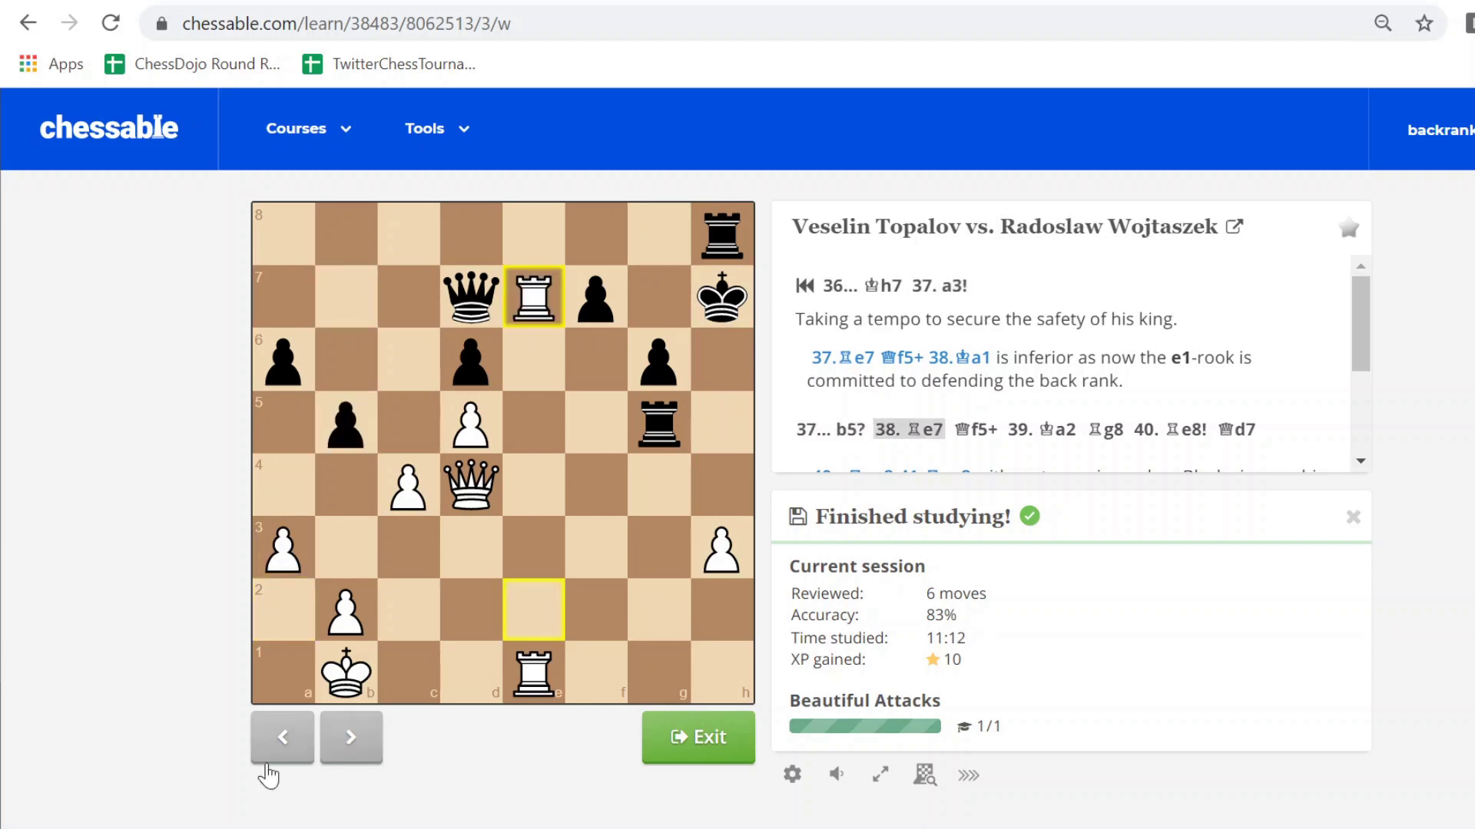
click(355, 757)
click(353, 749)
click(353, 749)
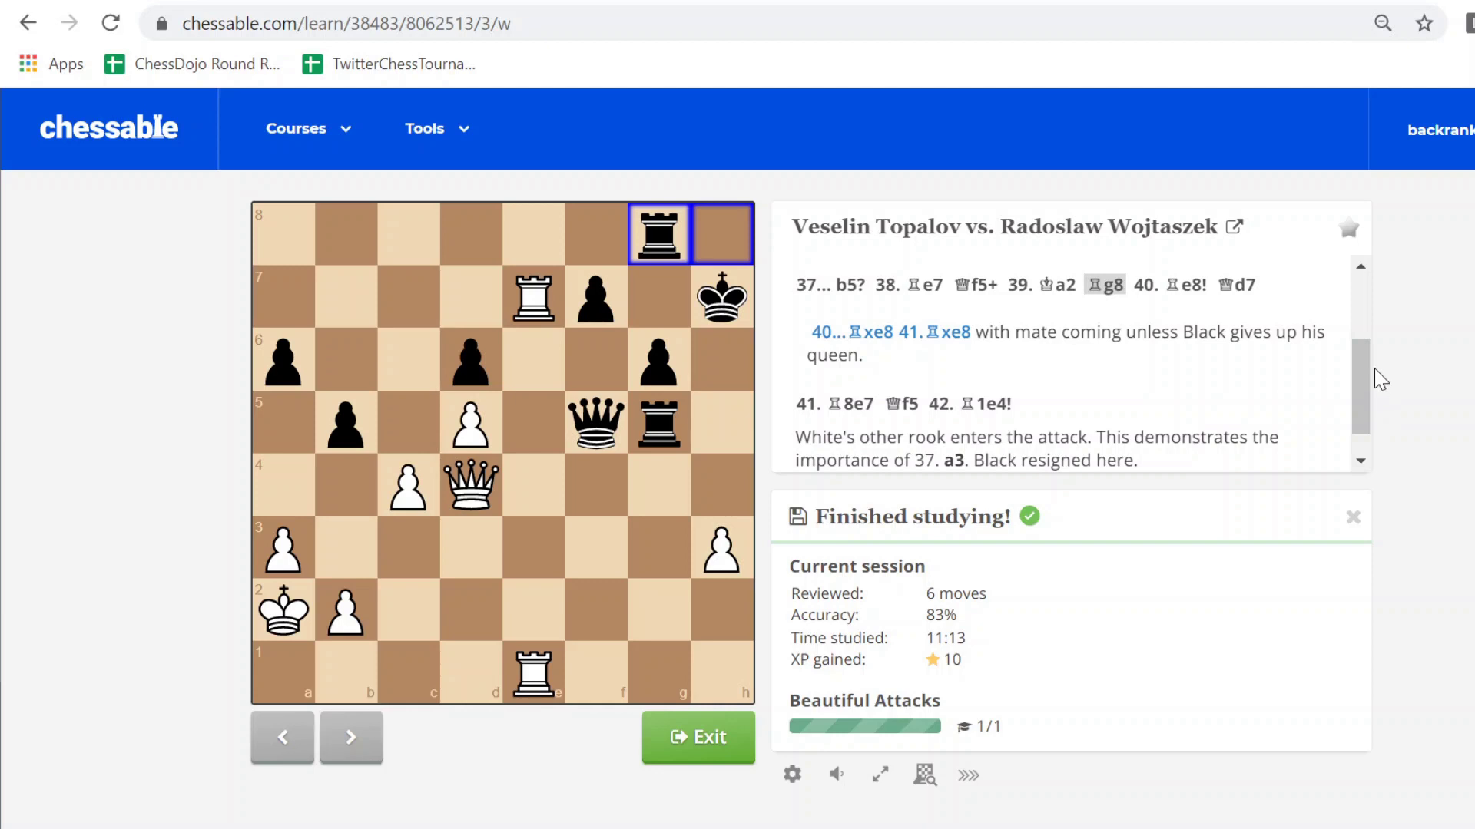
triple_click(1344, 405)
scroll(1345, 371, up, 1)
- Play 40.Re8 and Qd7, then go back and view the 40...Rxe8 41.Rxe8 sideline
click(868, 372)
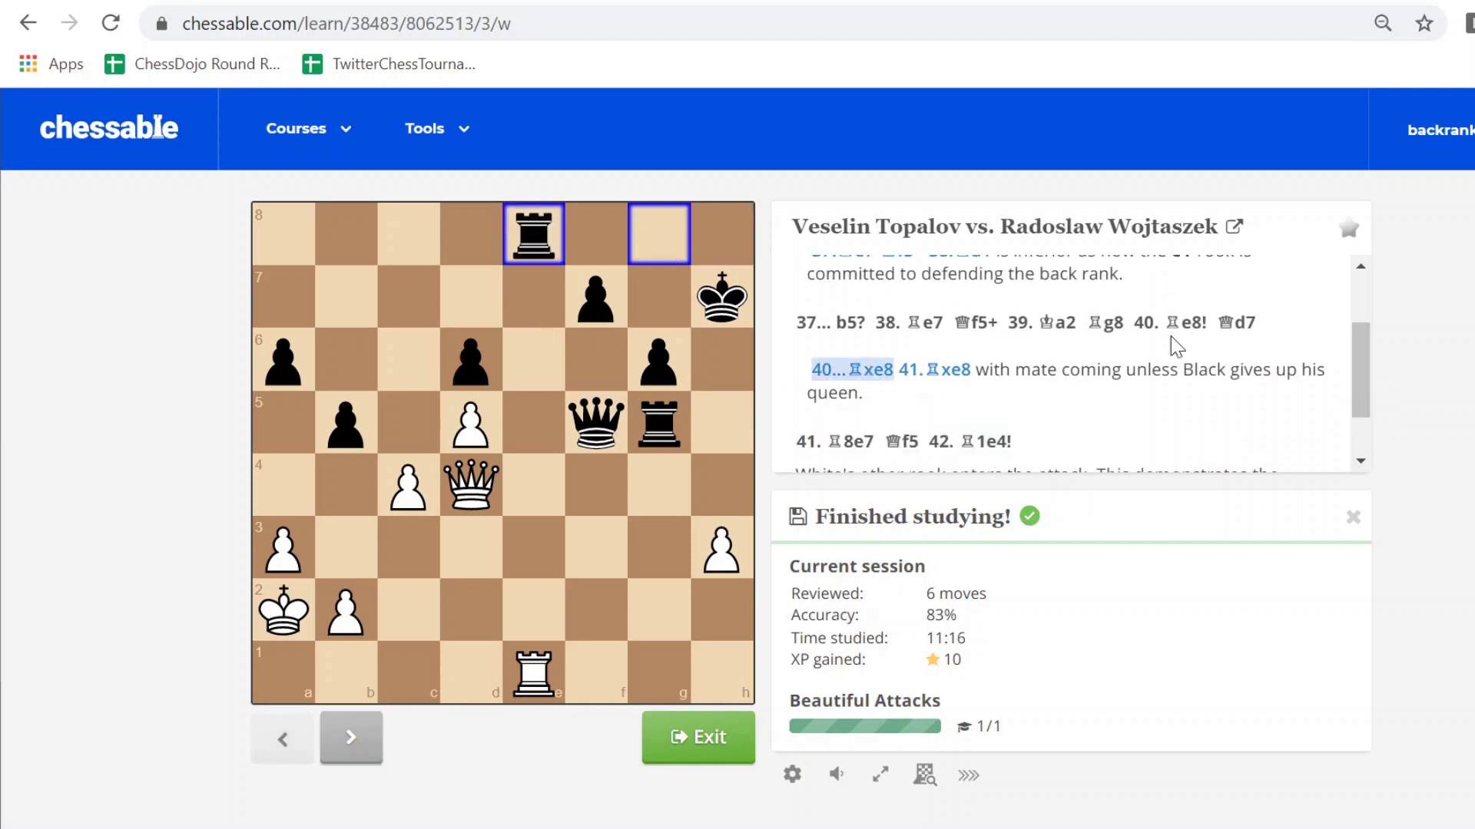
click(1194, 325)
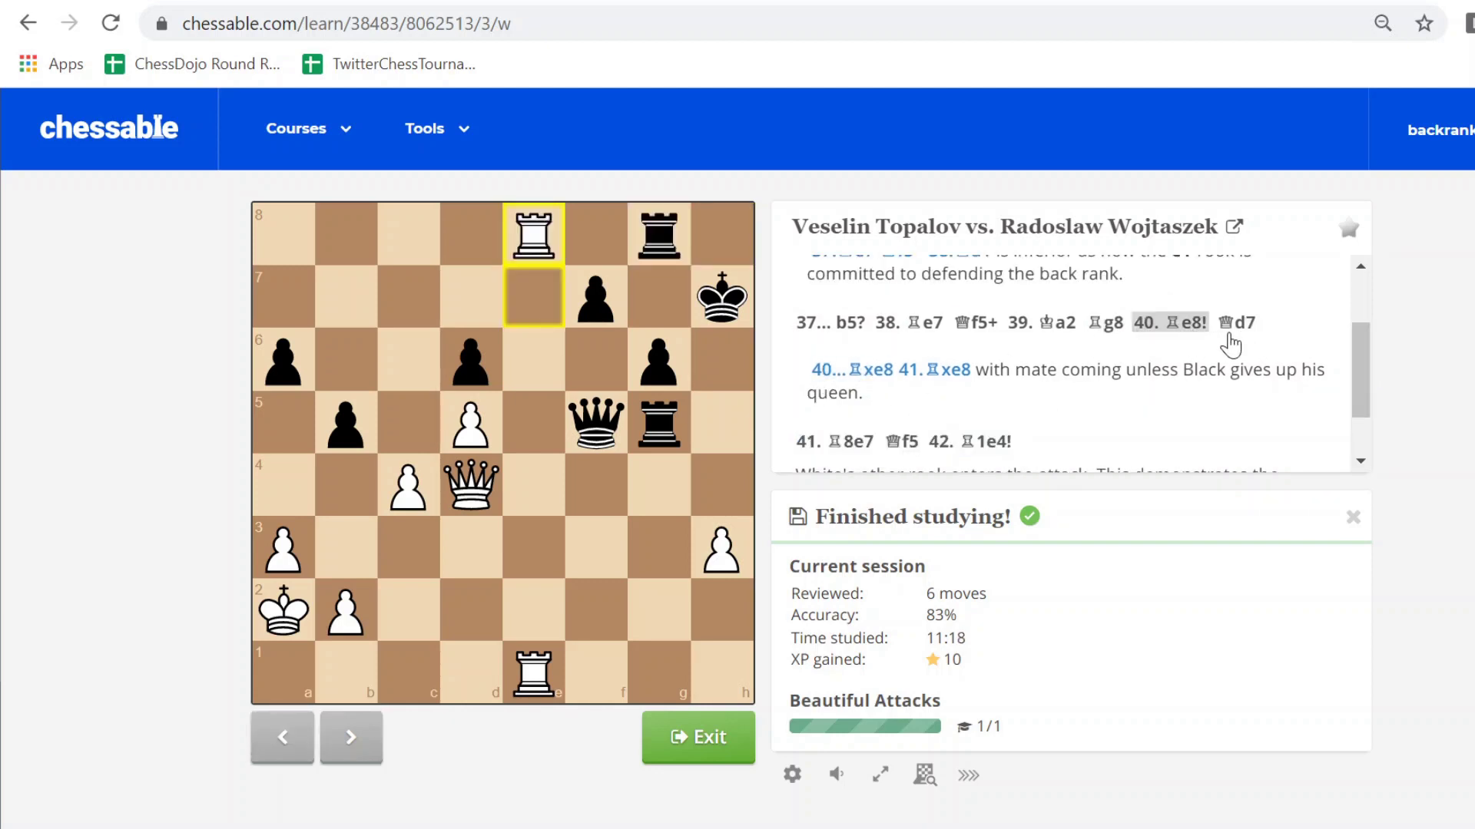
click(1236, 326)
click(1185, 325)
click(882, 377)
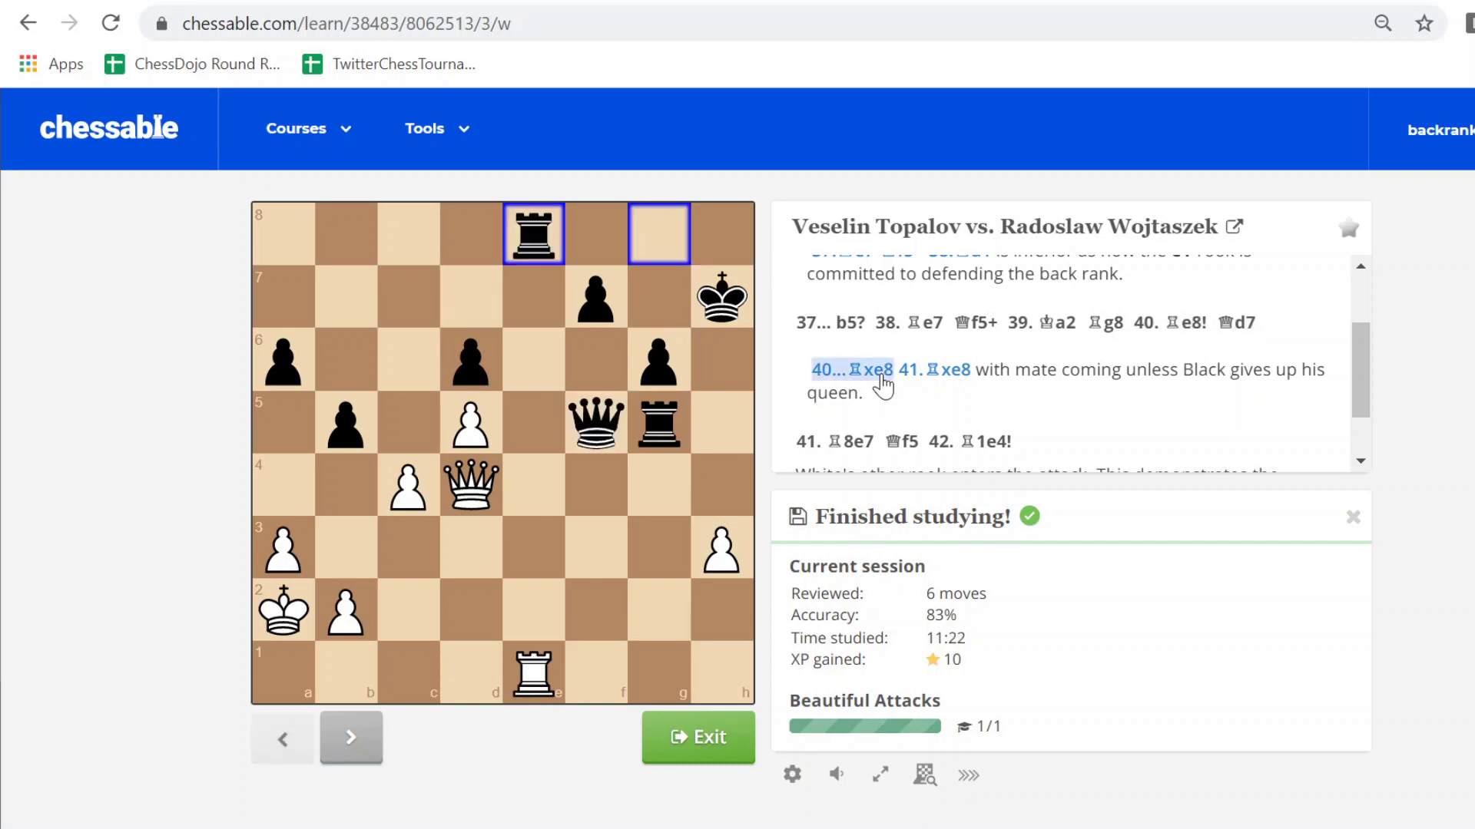
click(958, 380)
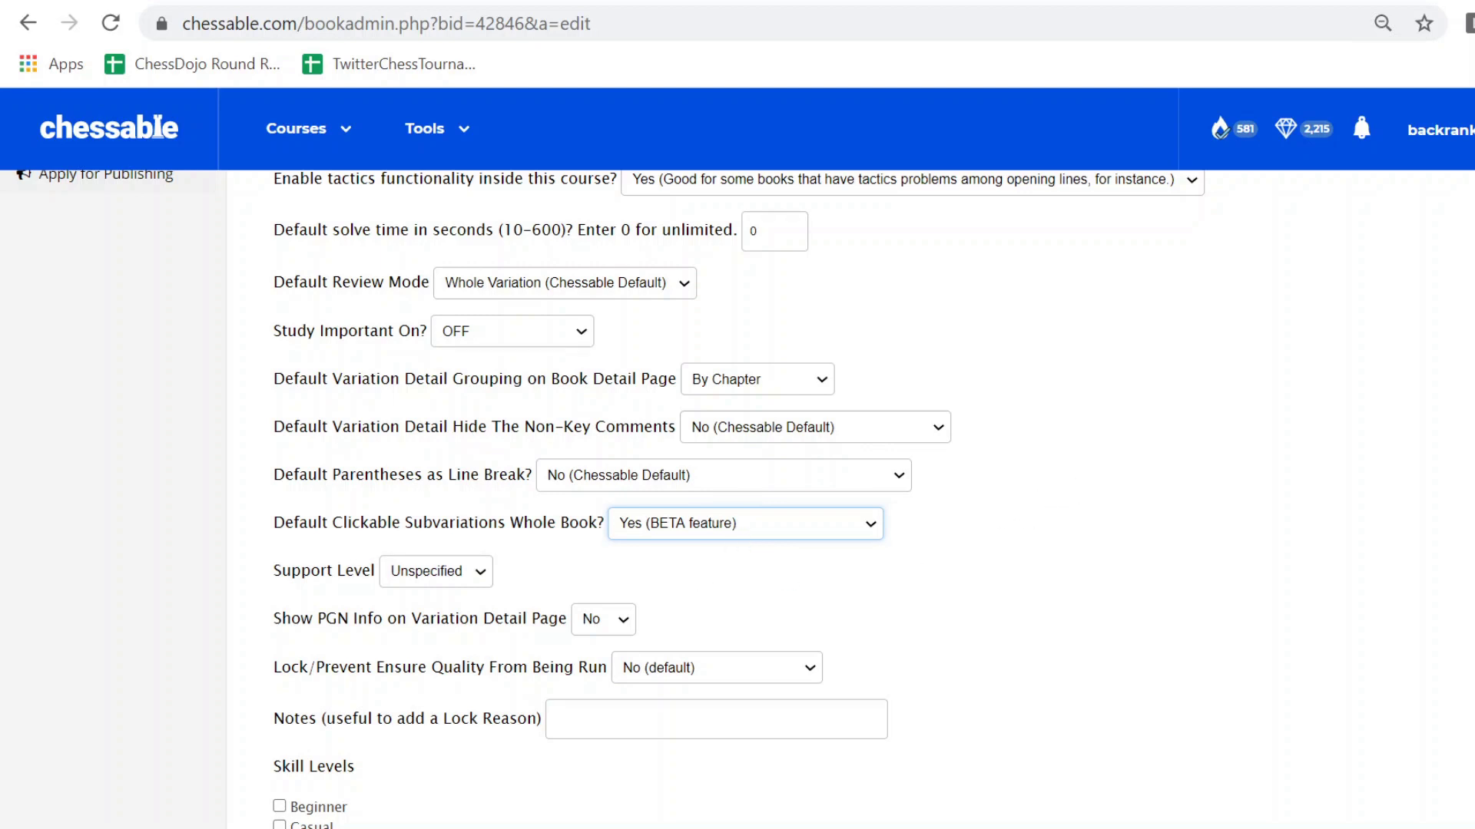
- Change Show PGN Info on Variation Detail Page from No to Yes
scroll(874, 405, down, 2)
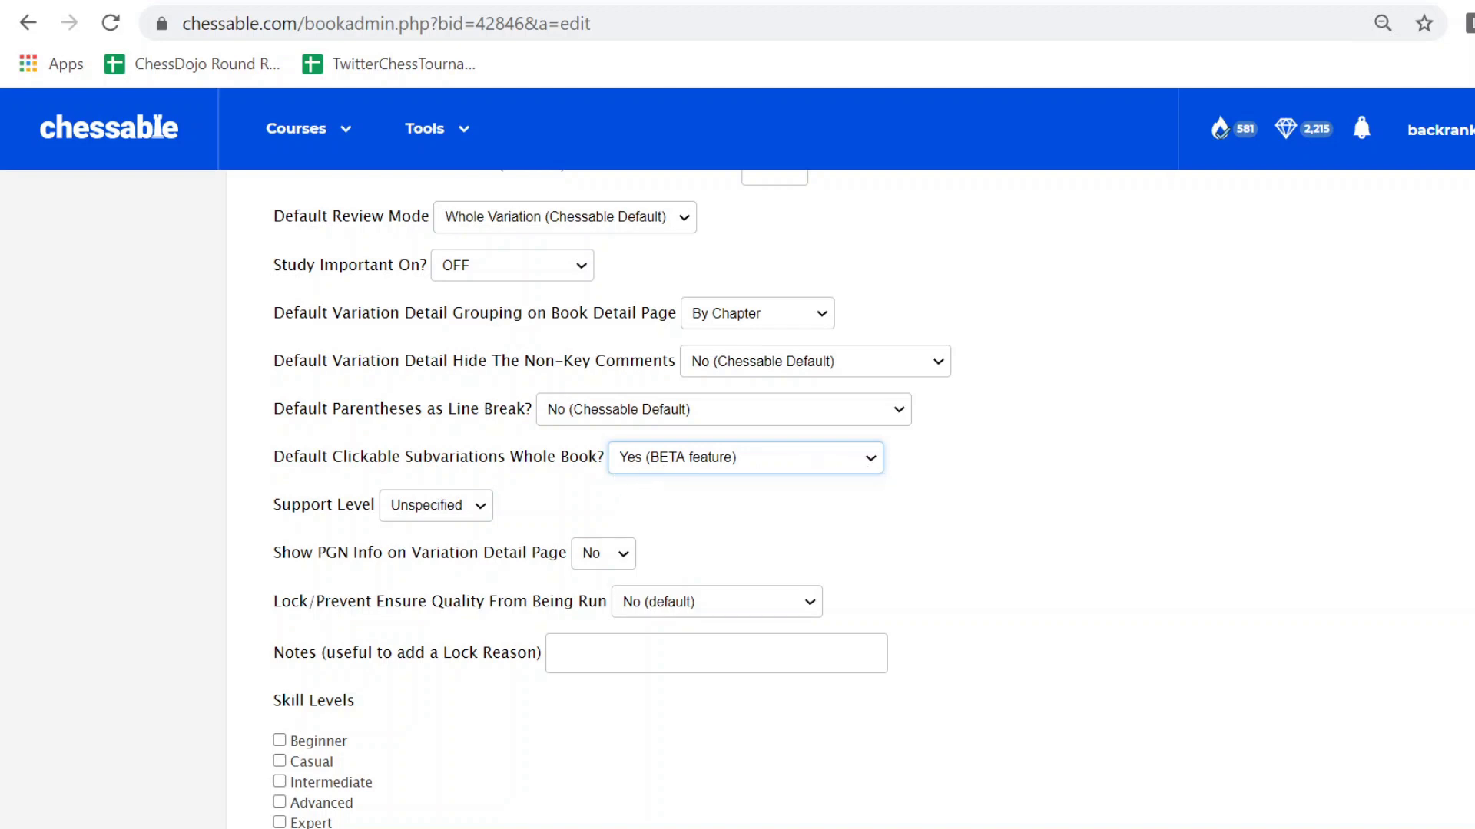
scroll(614, 499, down, 1)
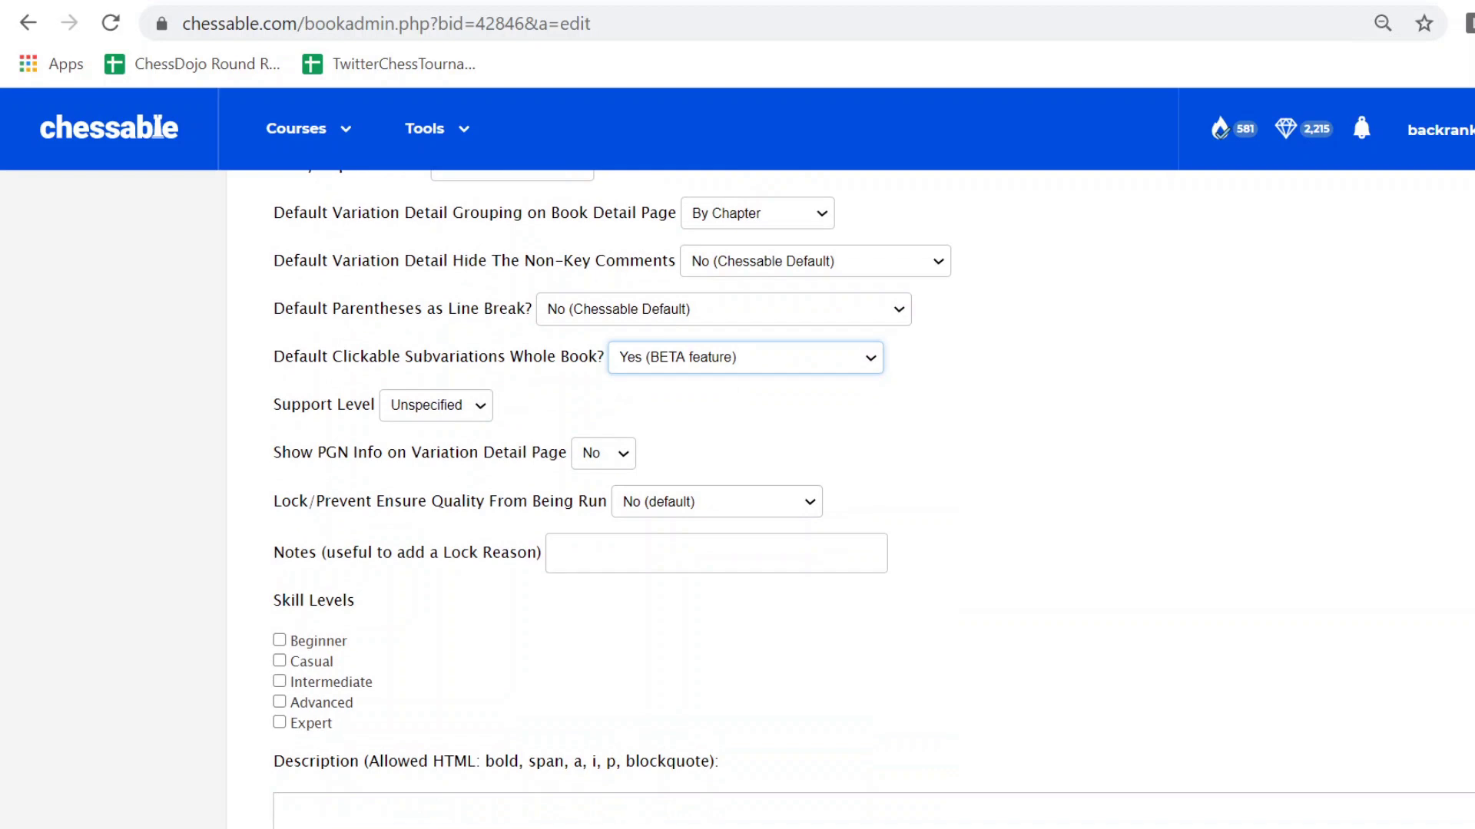
click(626, 460)
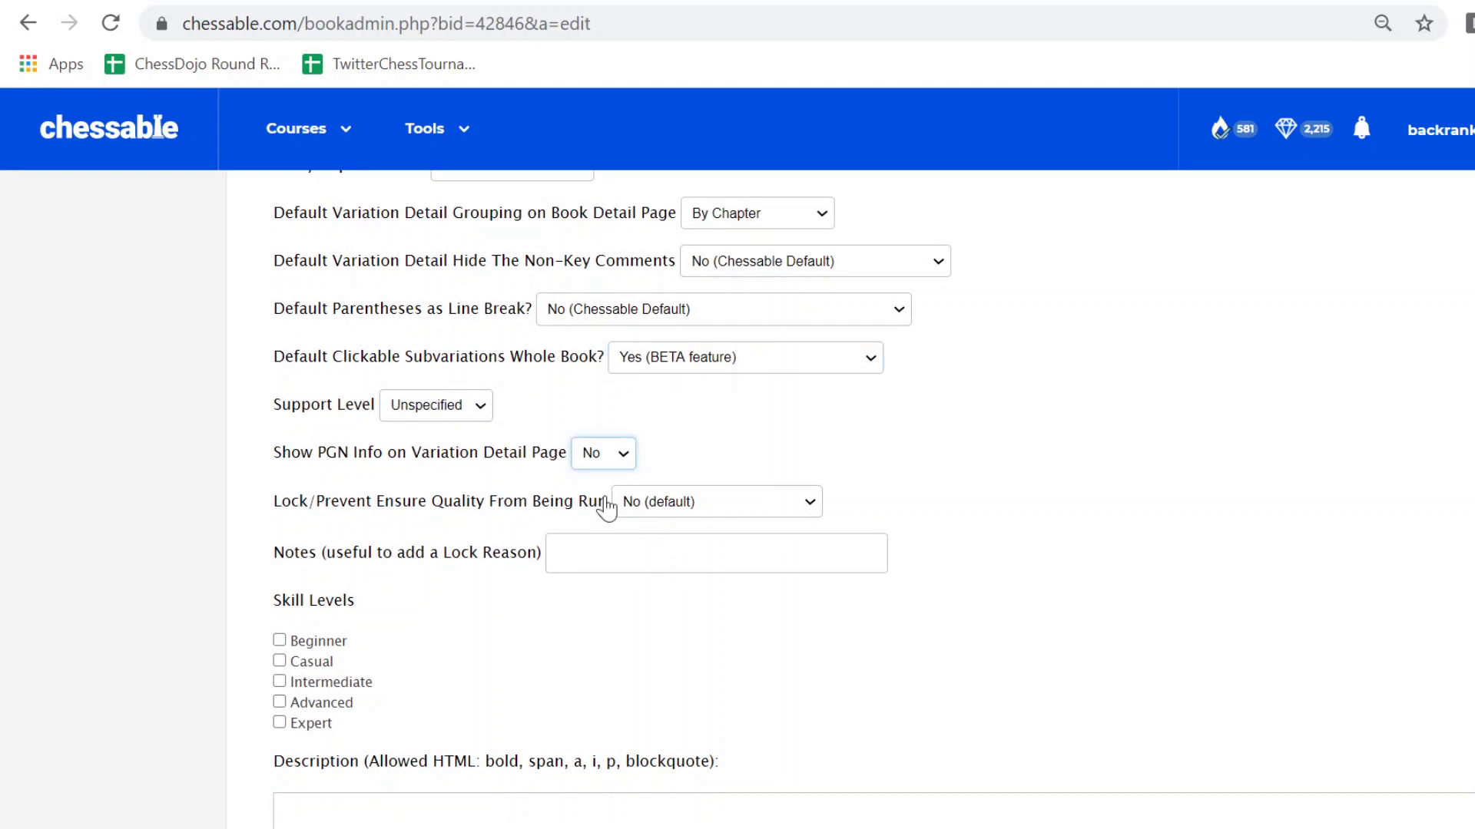
key(Down)
click(470, 6)
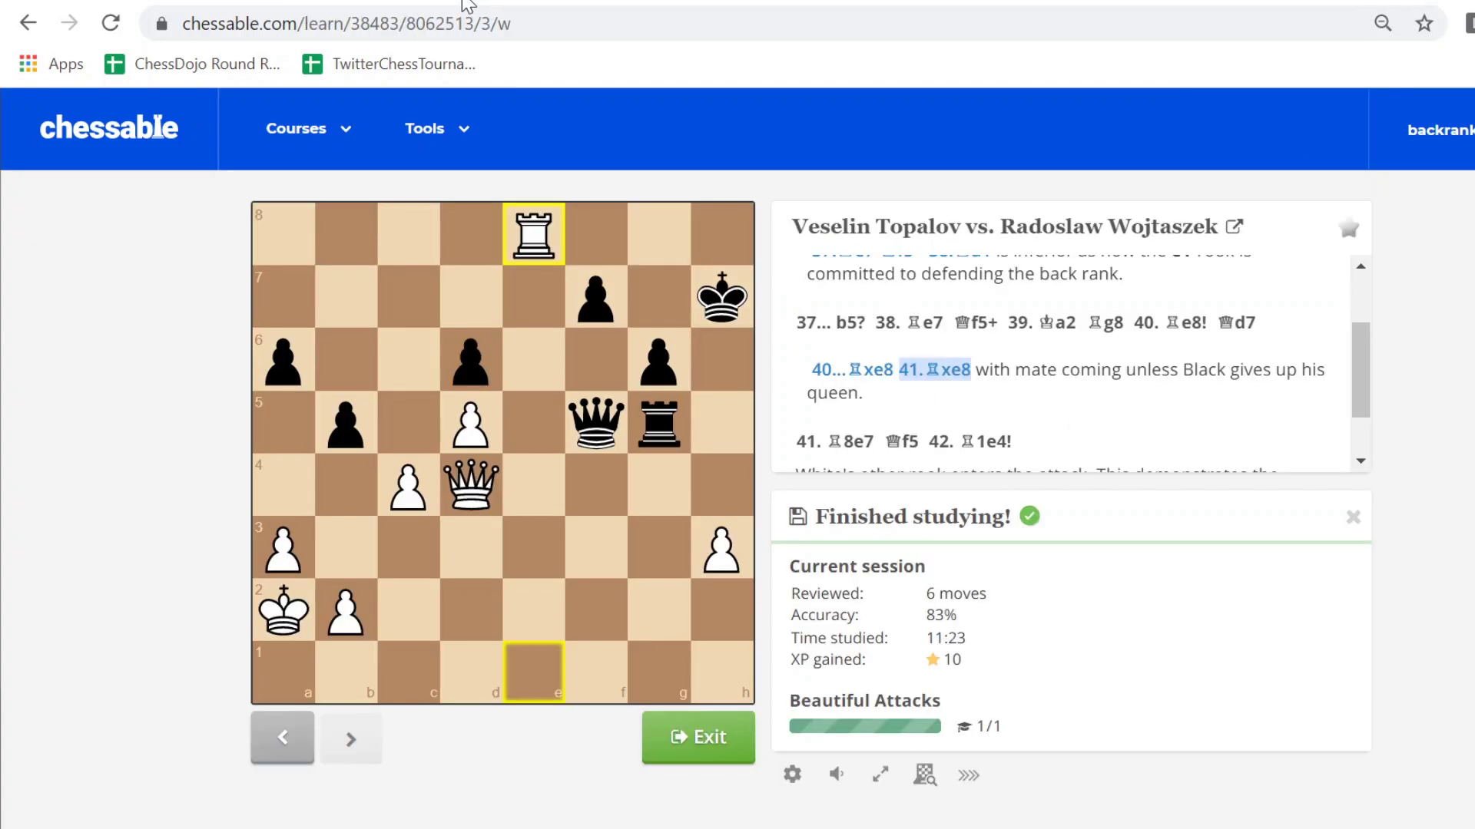
- Open the Topalov vs. Wojtaszek variation detail page and look over its moves
click(1066, 238)
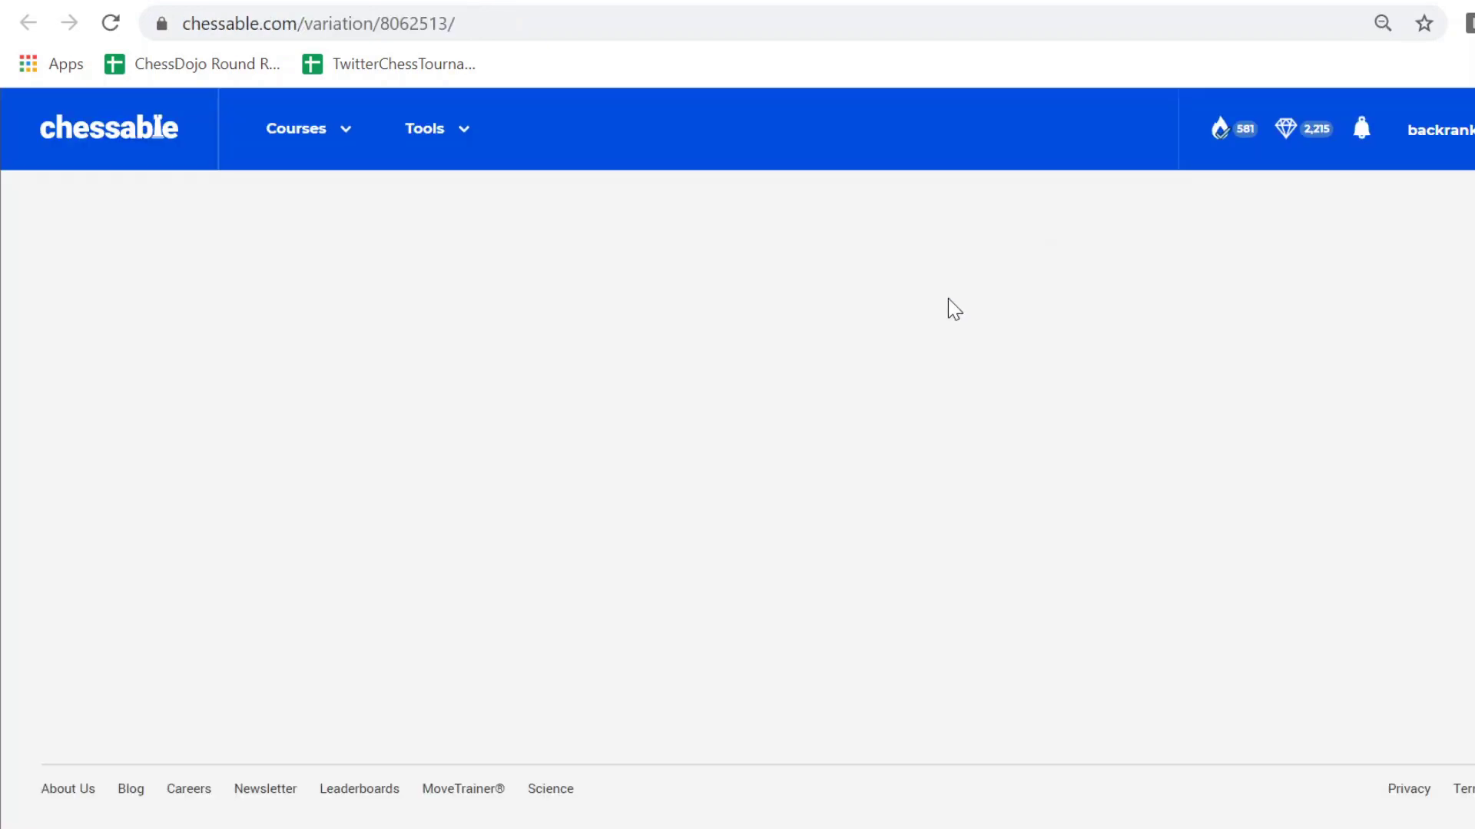
scroll(1182, 626, down, 3)
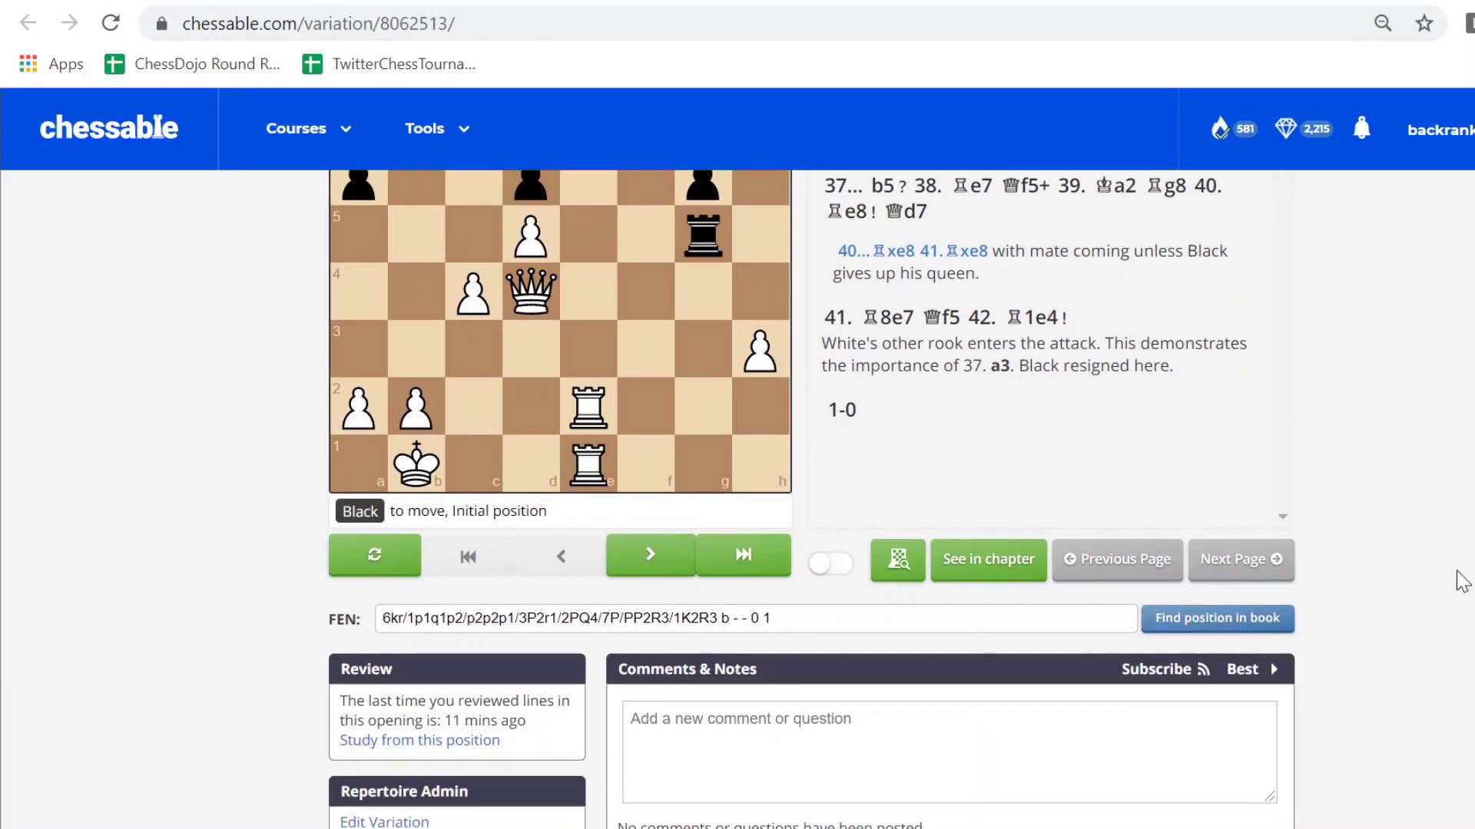
scroll(1459, 580, up, 3)
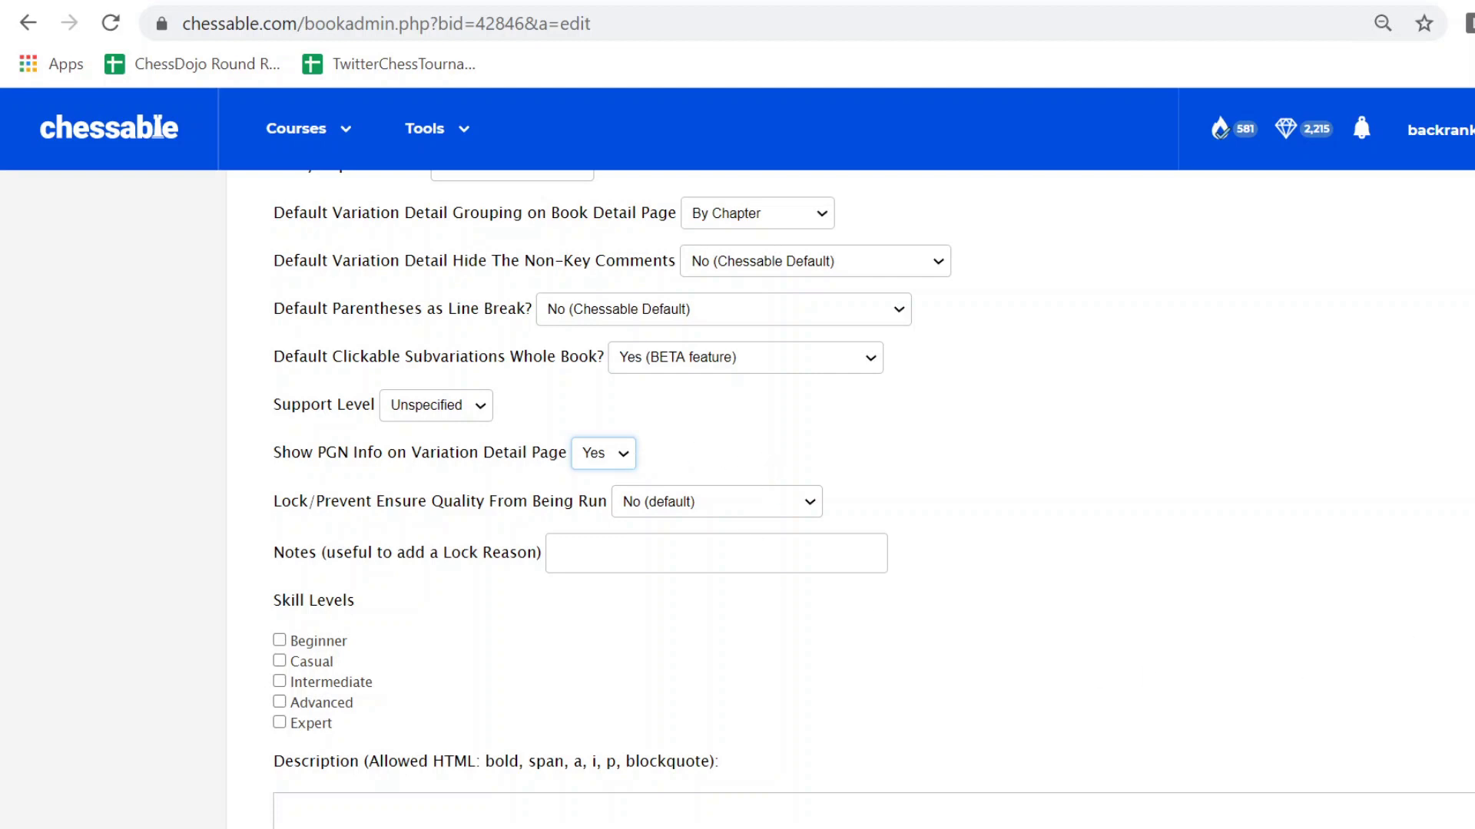
- Scroll the Test Course 2020 control panel back up to the top of Course Information
scroll(343, 336, down, 4)
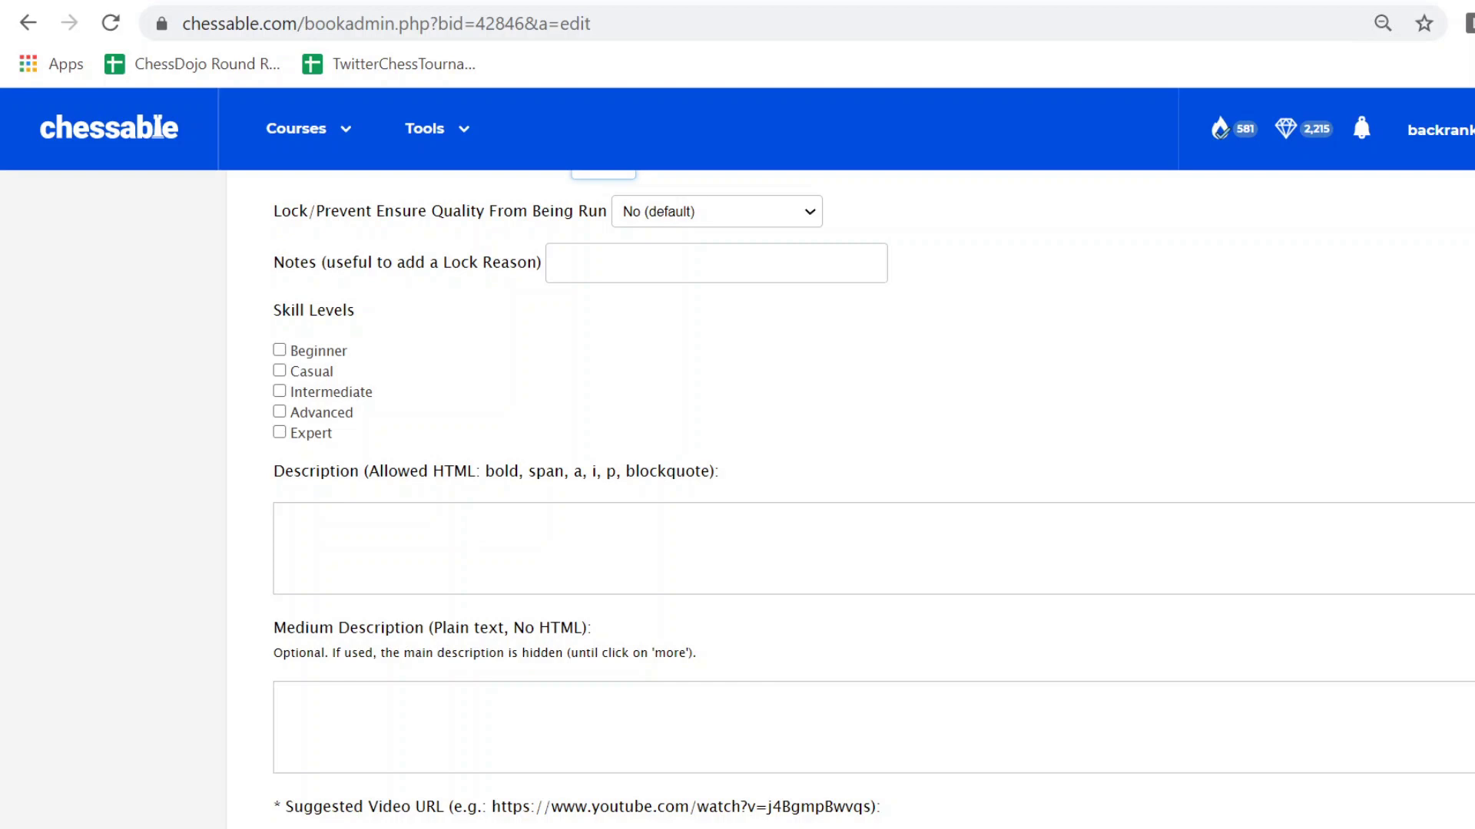
scroll(873, 500, up, 5)
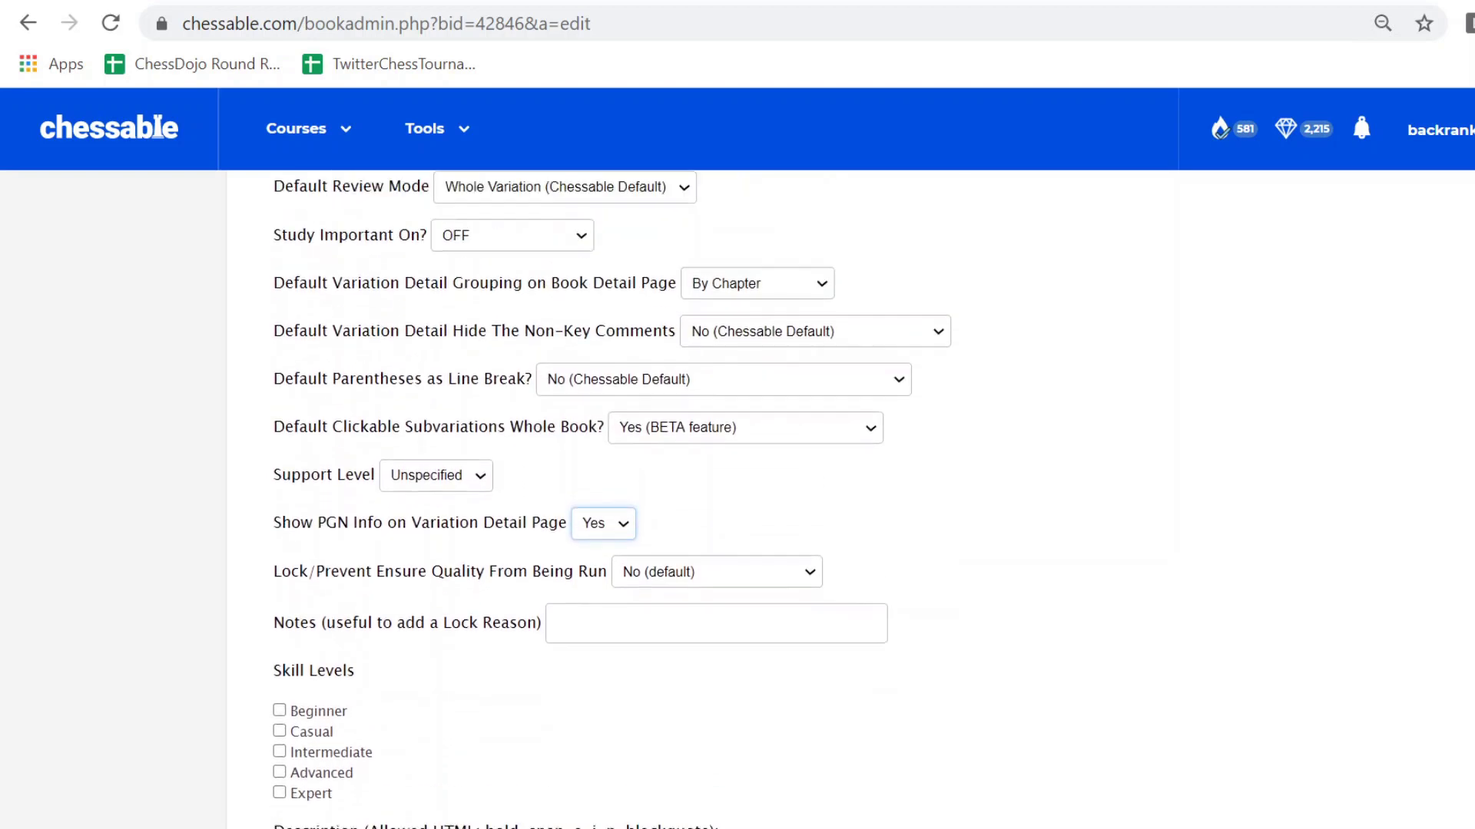
scroll(1187, 551, up, 8)
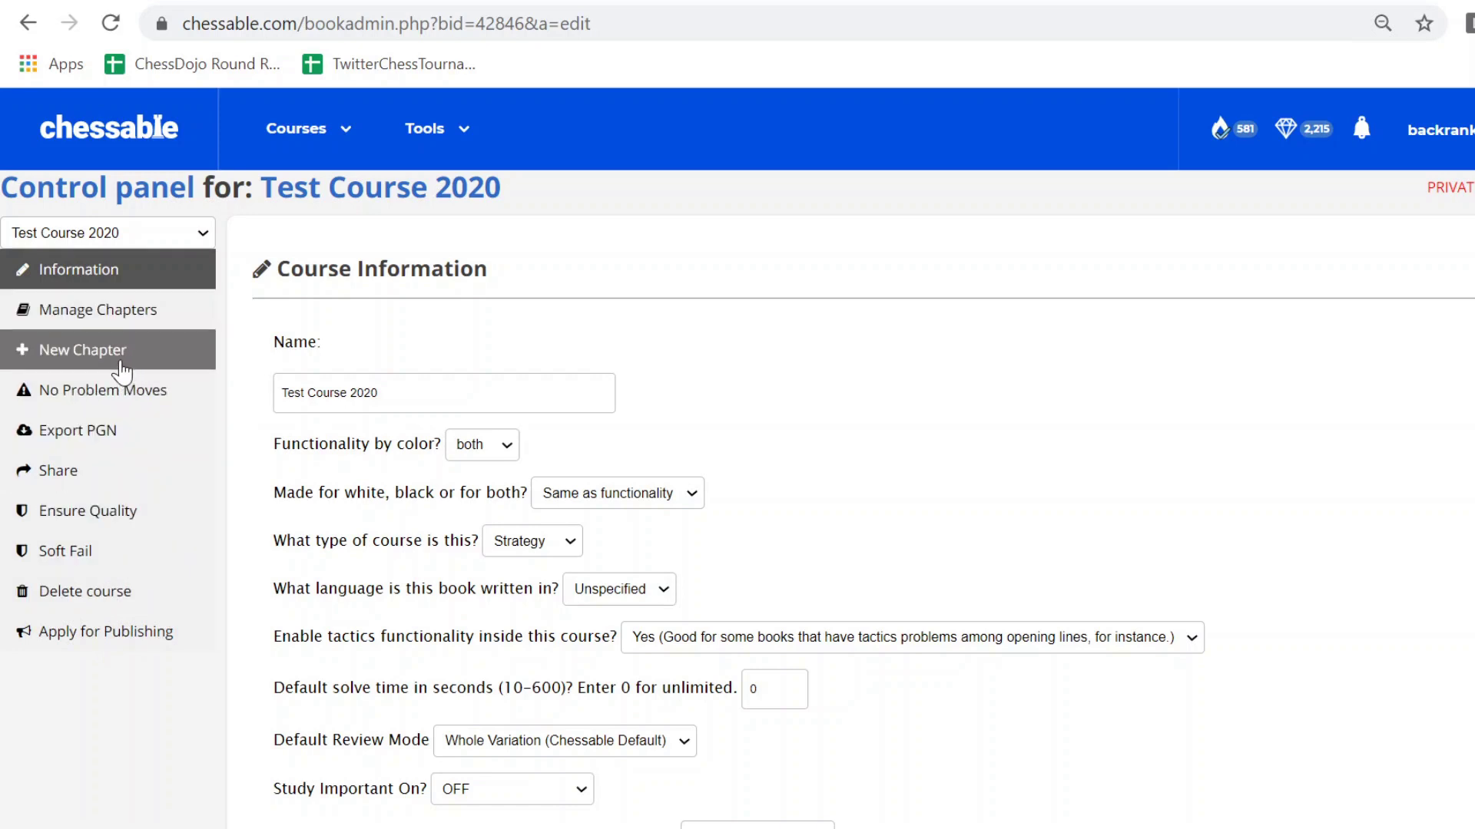
- Open Manage Chapters, which lists only Chapter 1: Main Level, and start a new chapter
click(114, 311)
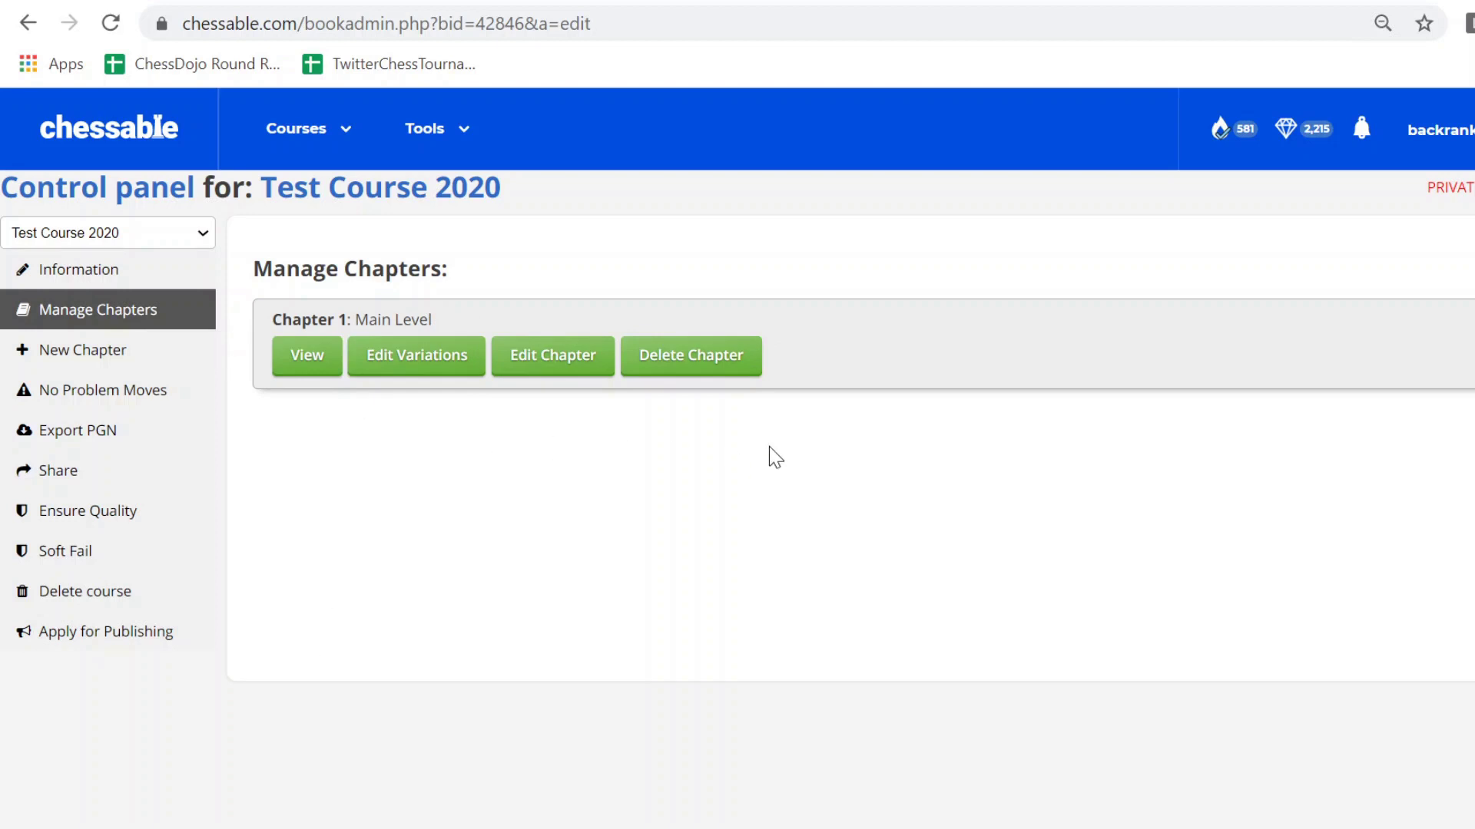
click(88, 365)
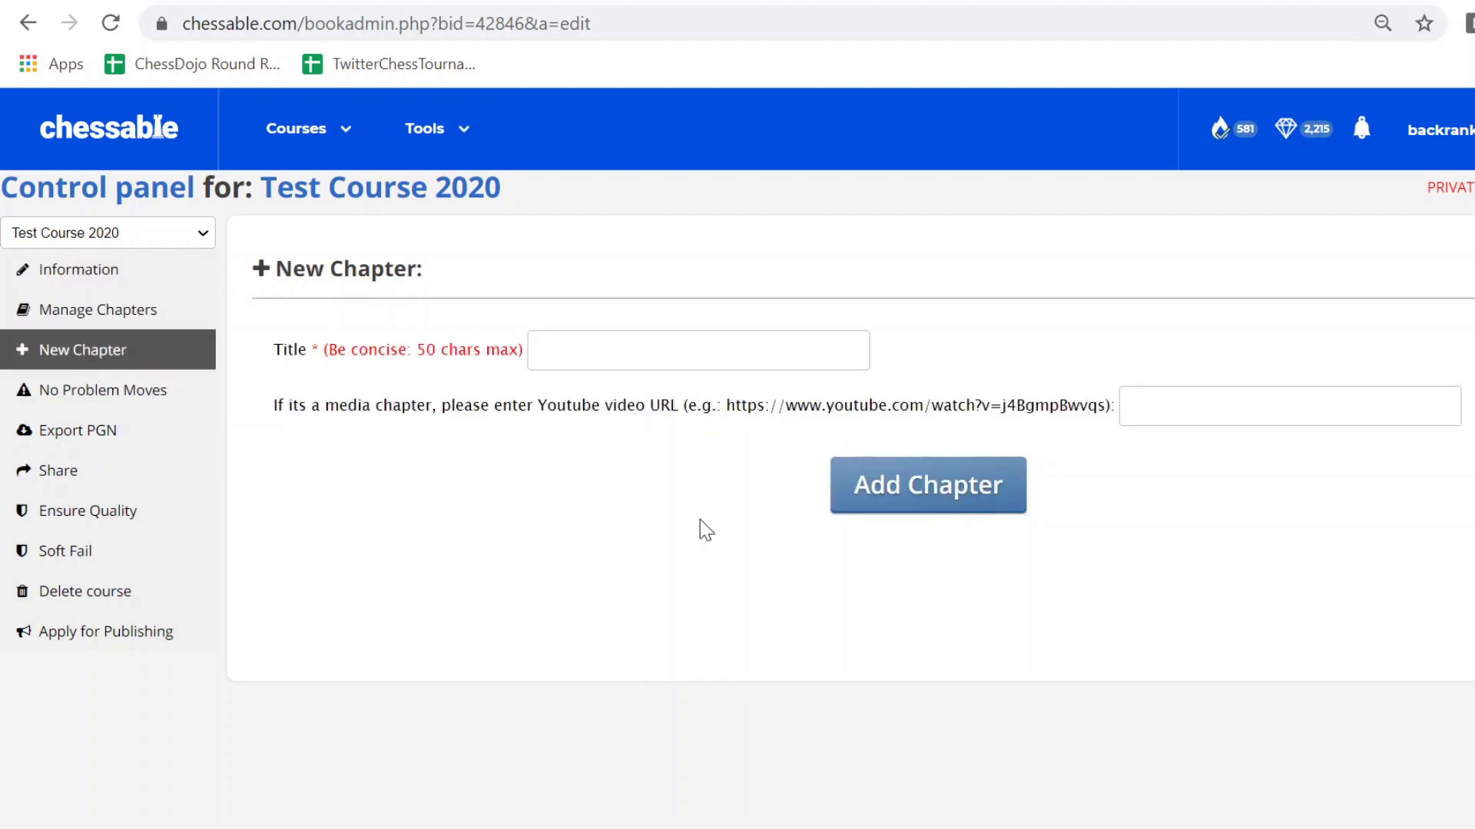
- Add the Pawn Structure and Piece Activity chapters to the course
click(576, 354)
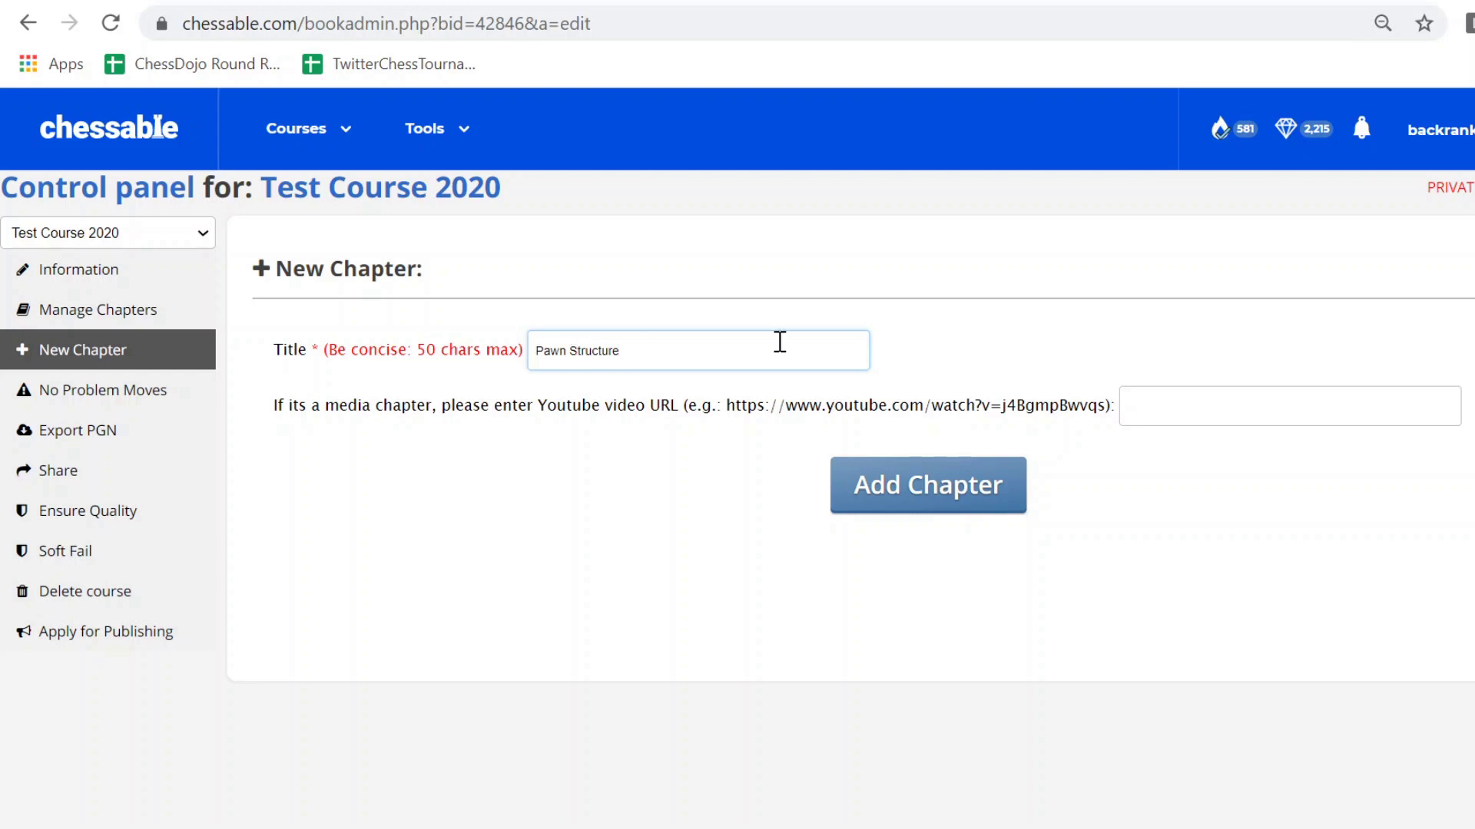
click(932, 484)
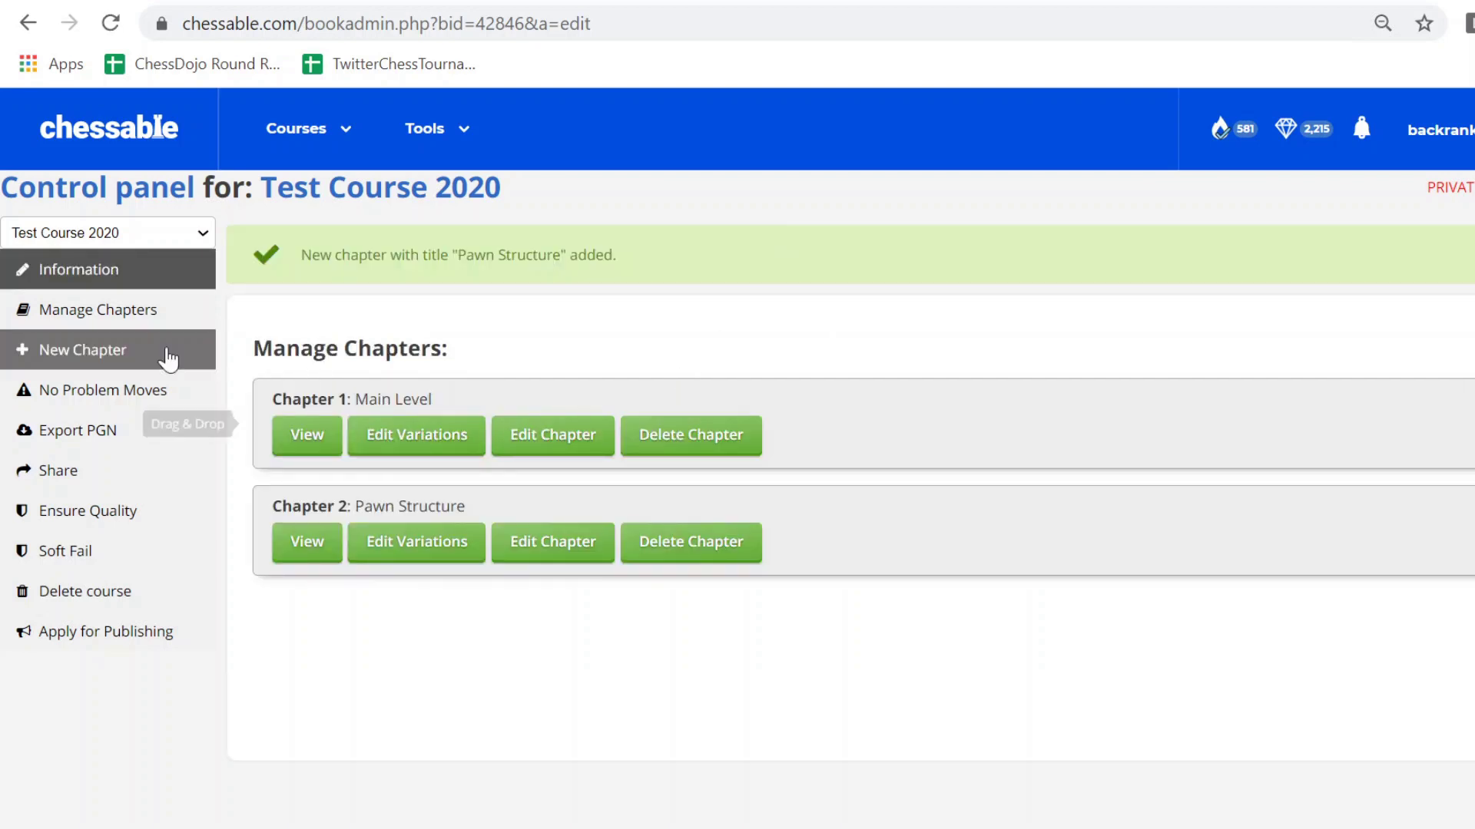
click(132, 351)
click(629, 439)
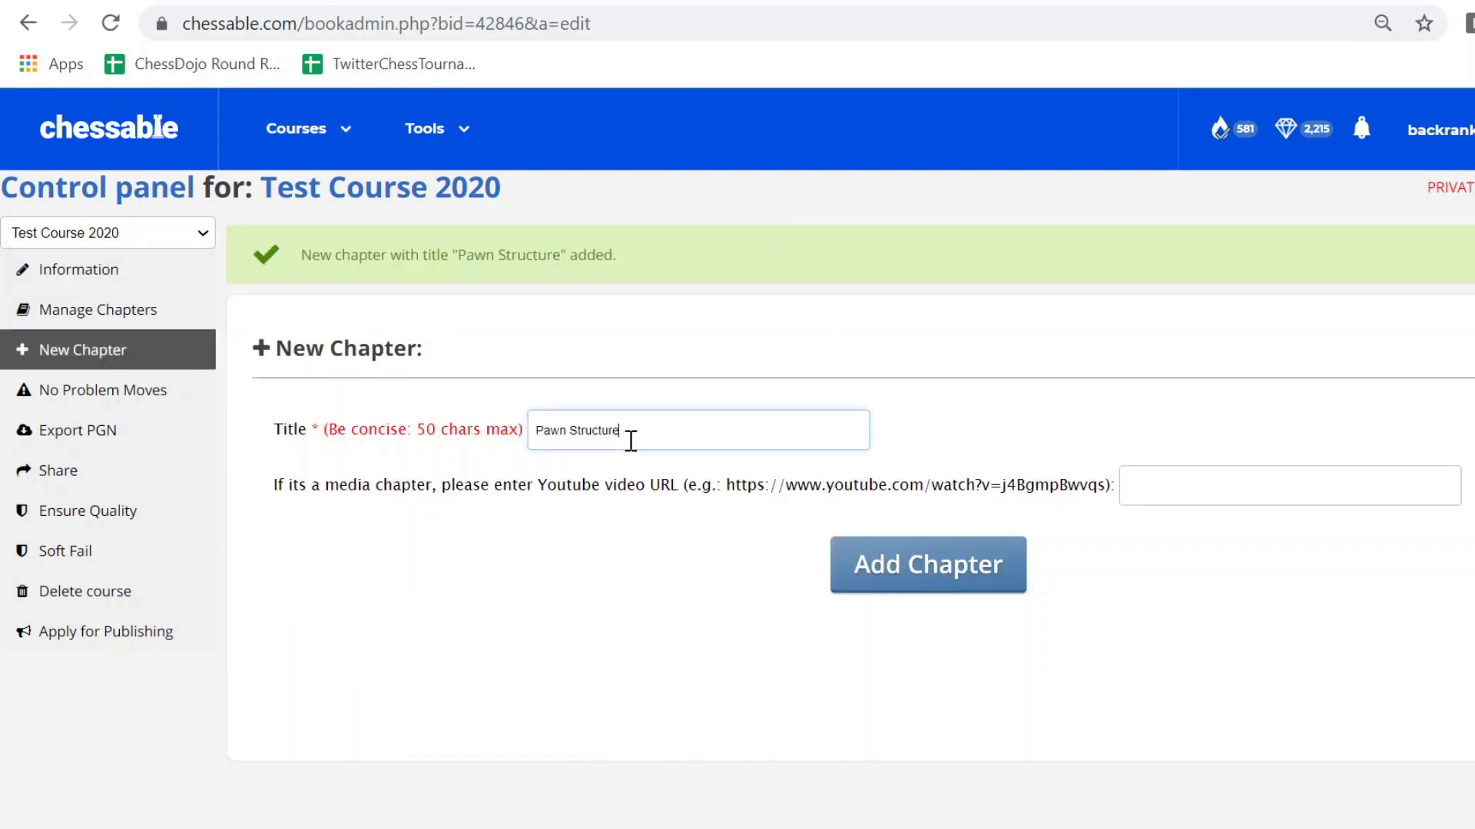
drag(630, 442, 492, 451)
text(Piece Activity)
click(912, 564)
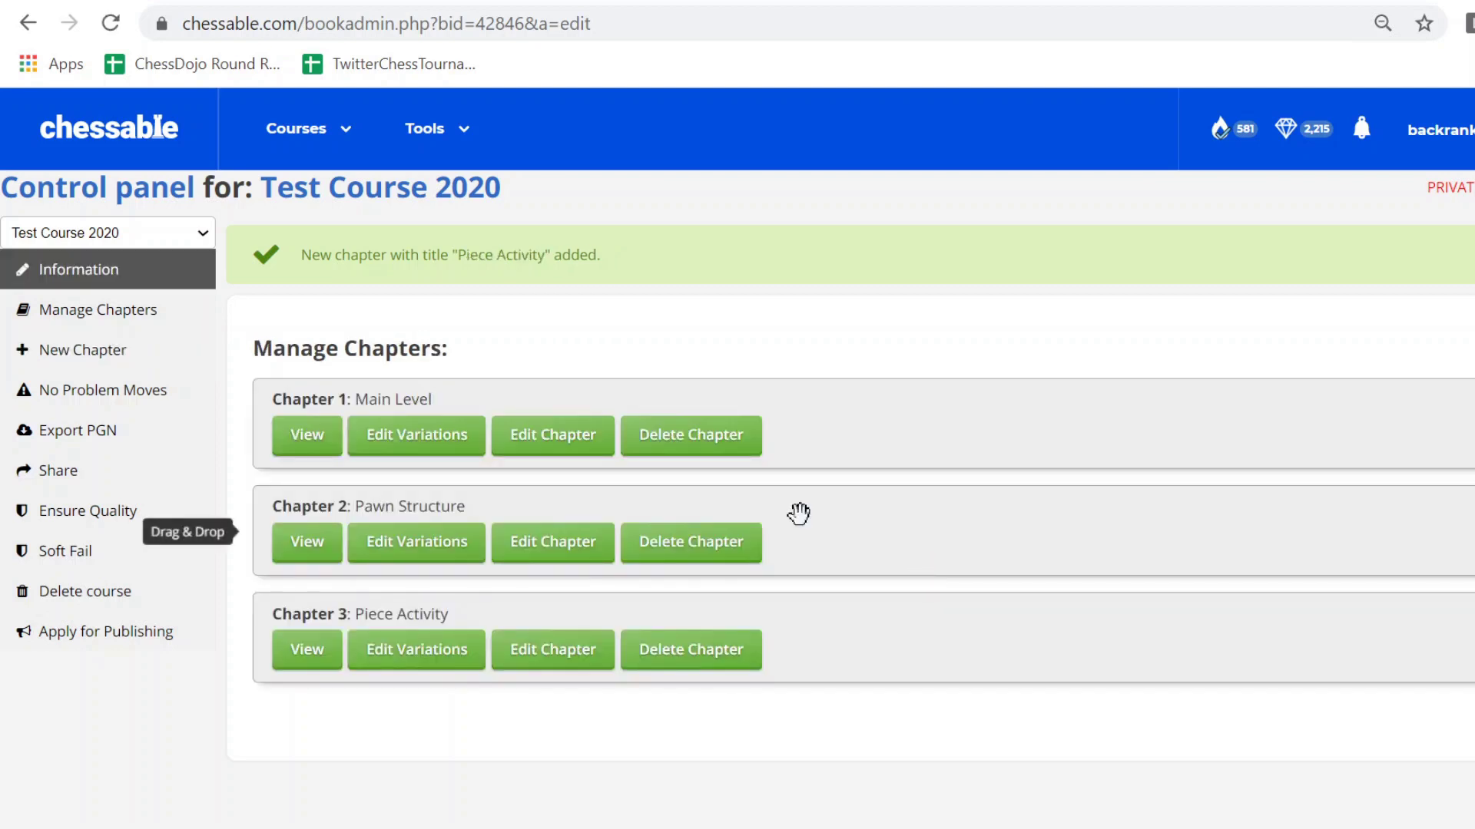
- Add a King Safety chapter and drag it up to become Chapter 2
click(83, 349)
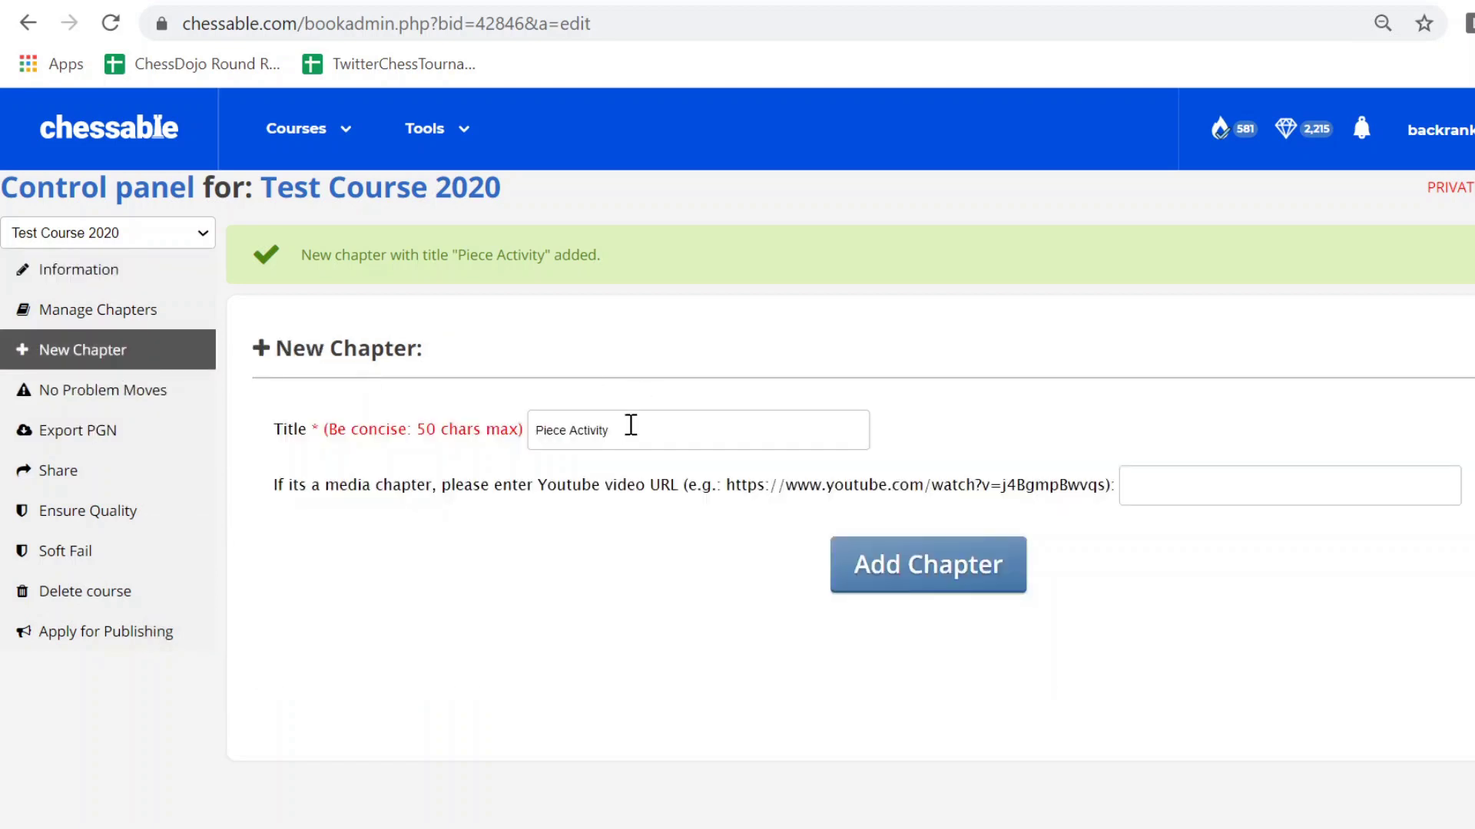
drag(630, 425, 464, 438)
text(King Safety)
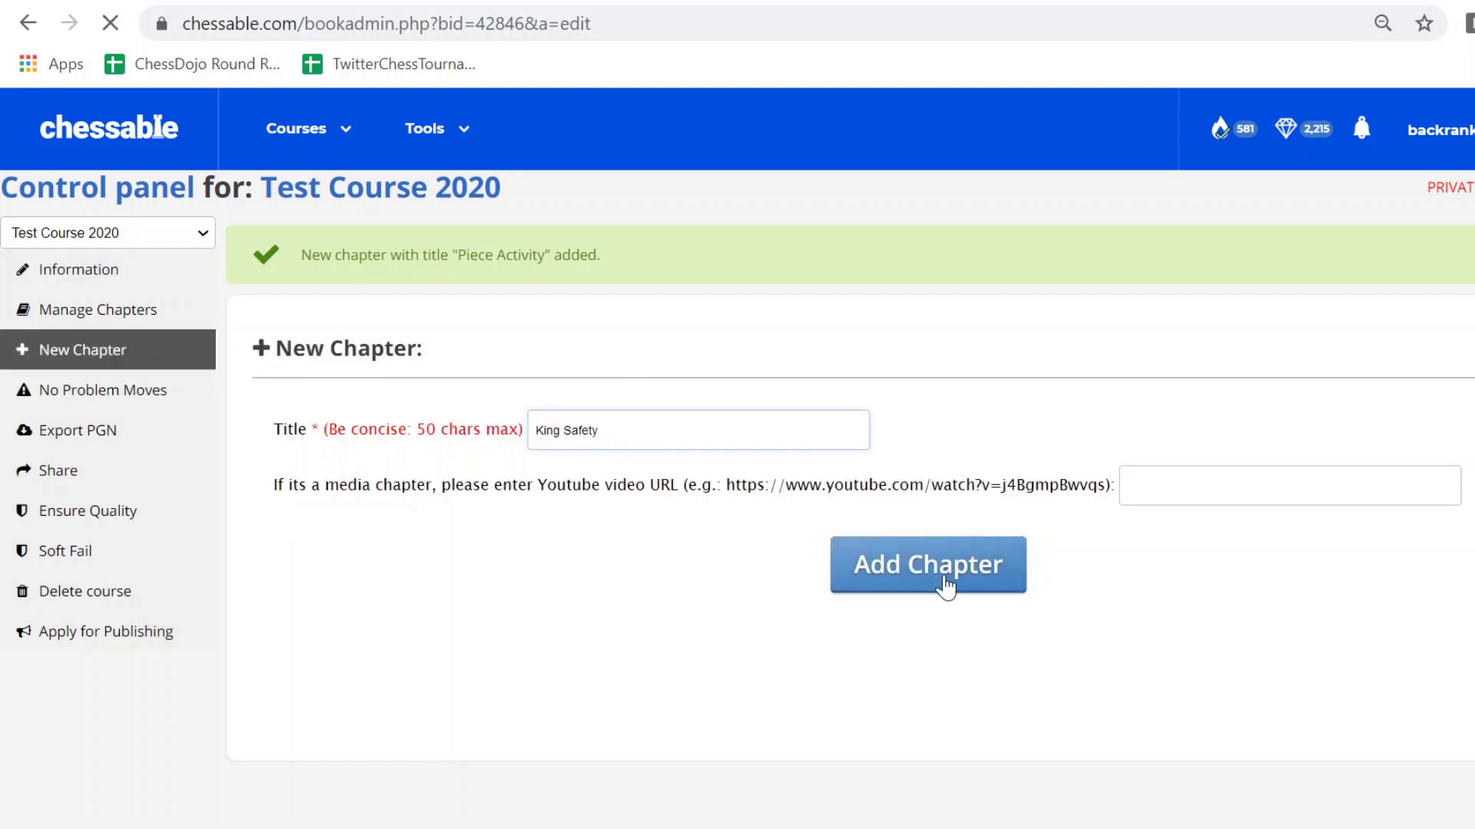
click(941, 582)
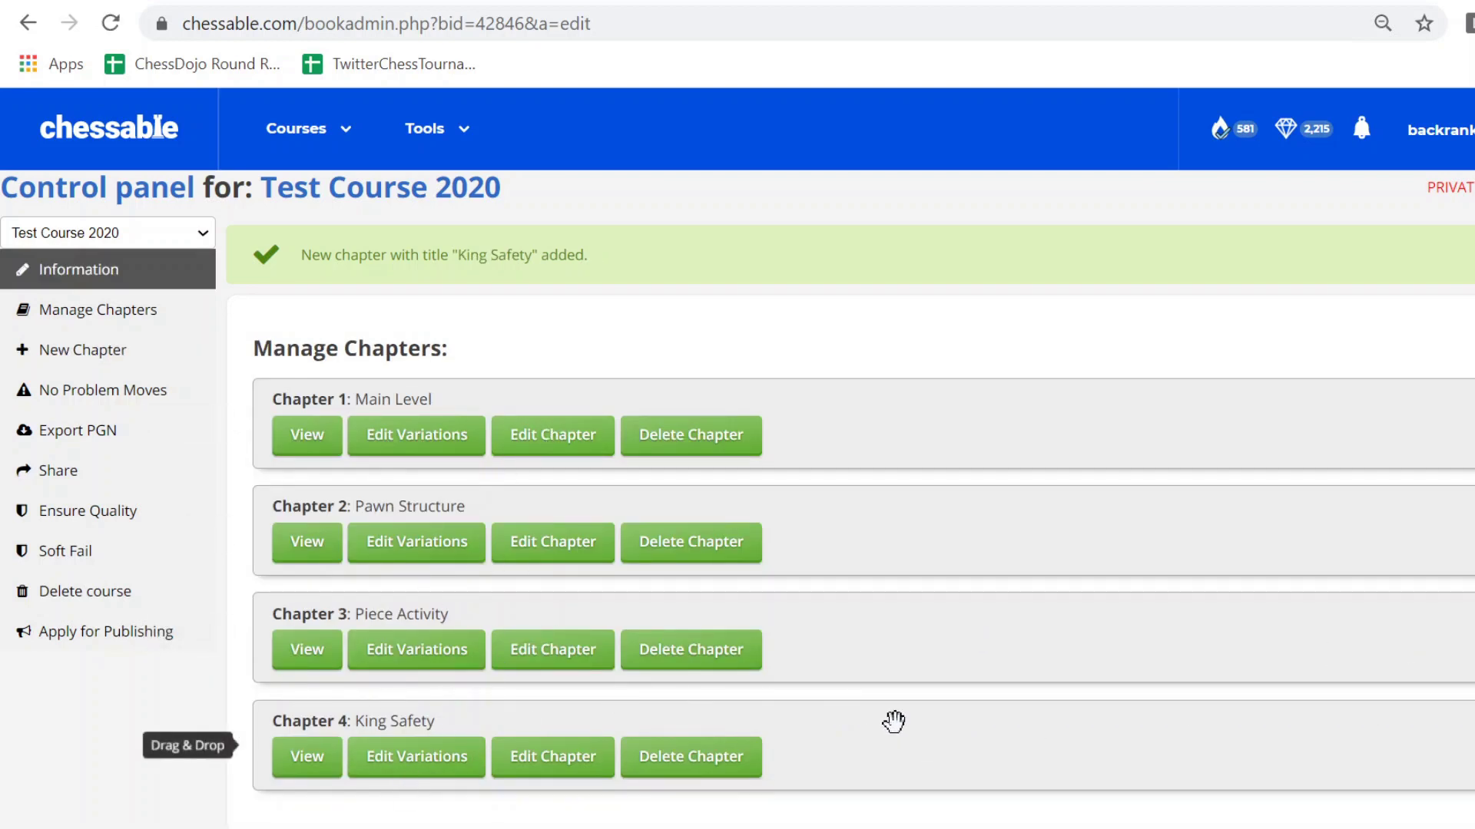
drag(888, 721, 914, 503)
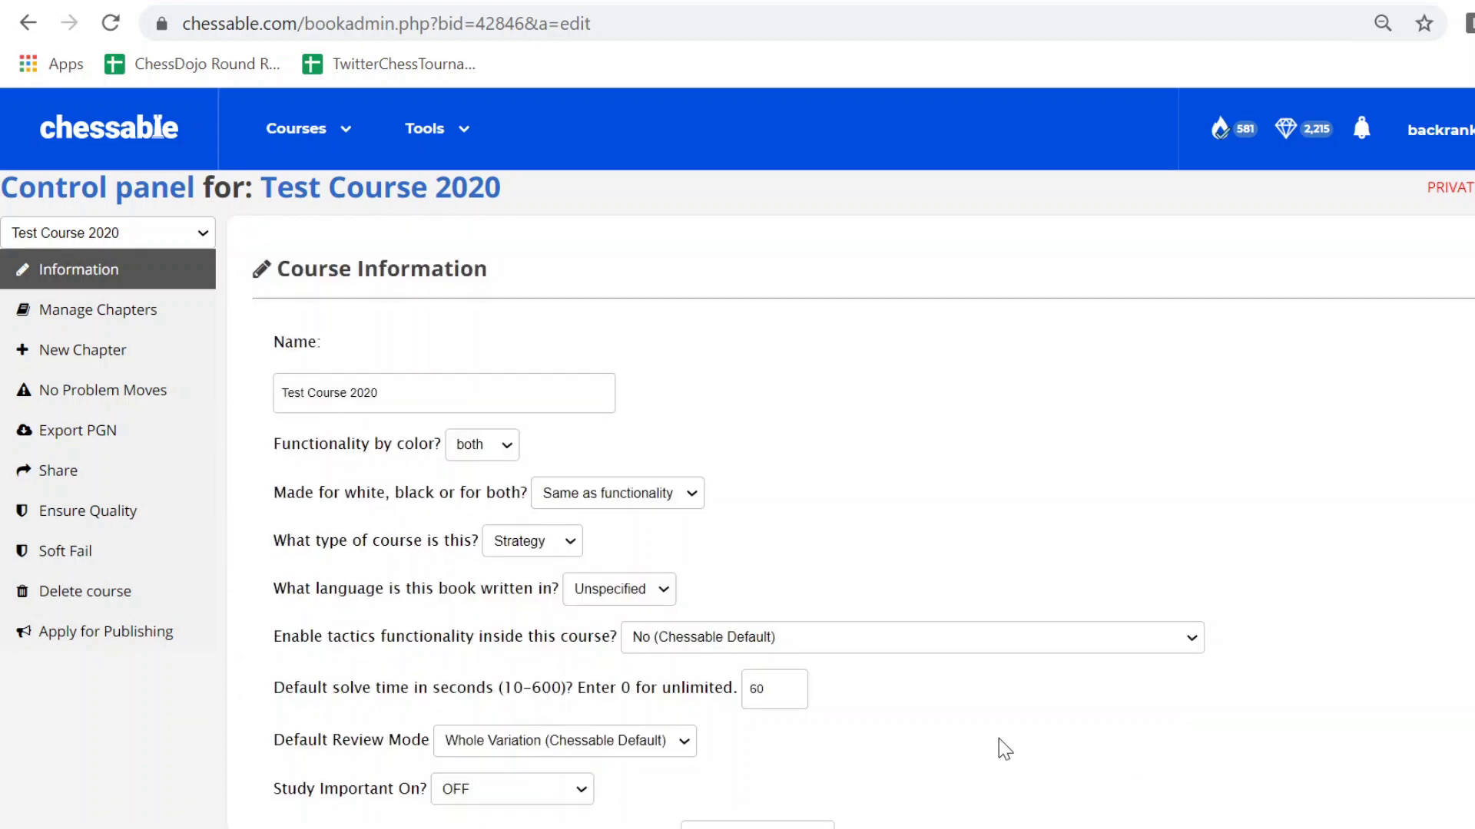
- Return to the chapter list, then open Test Course 2020's public course page
click(103, 314)
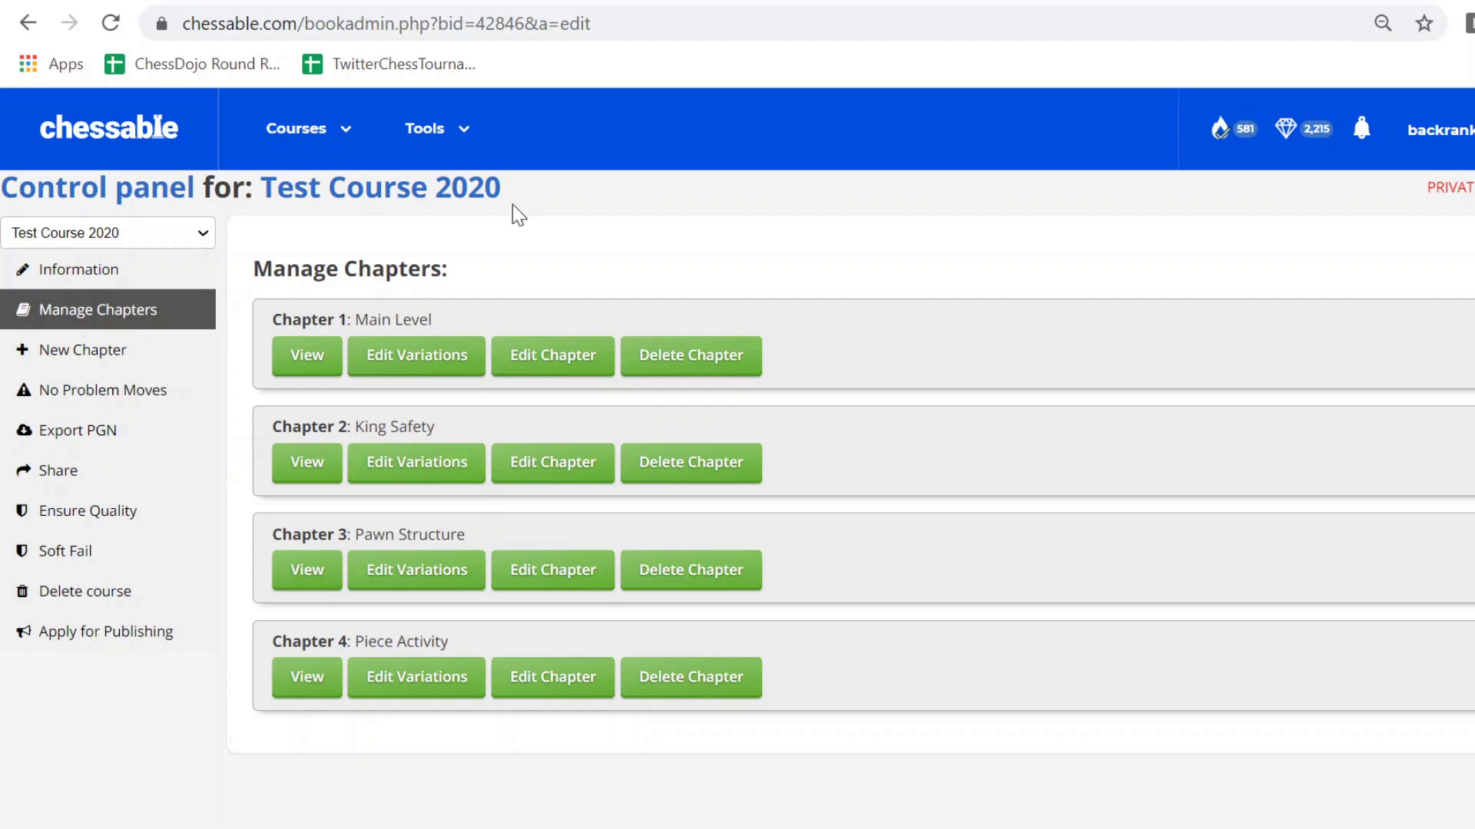
click(346, 192)
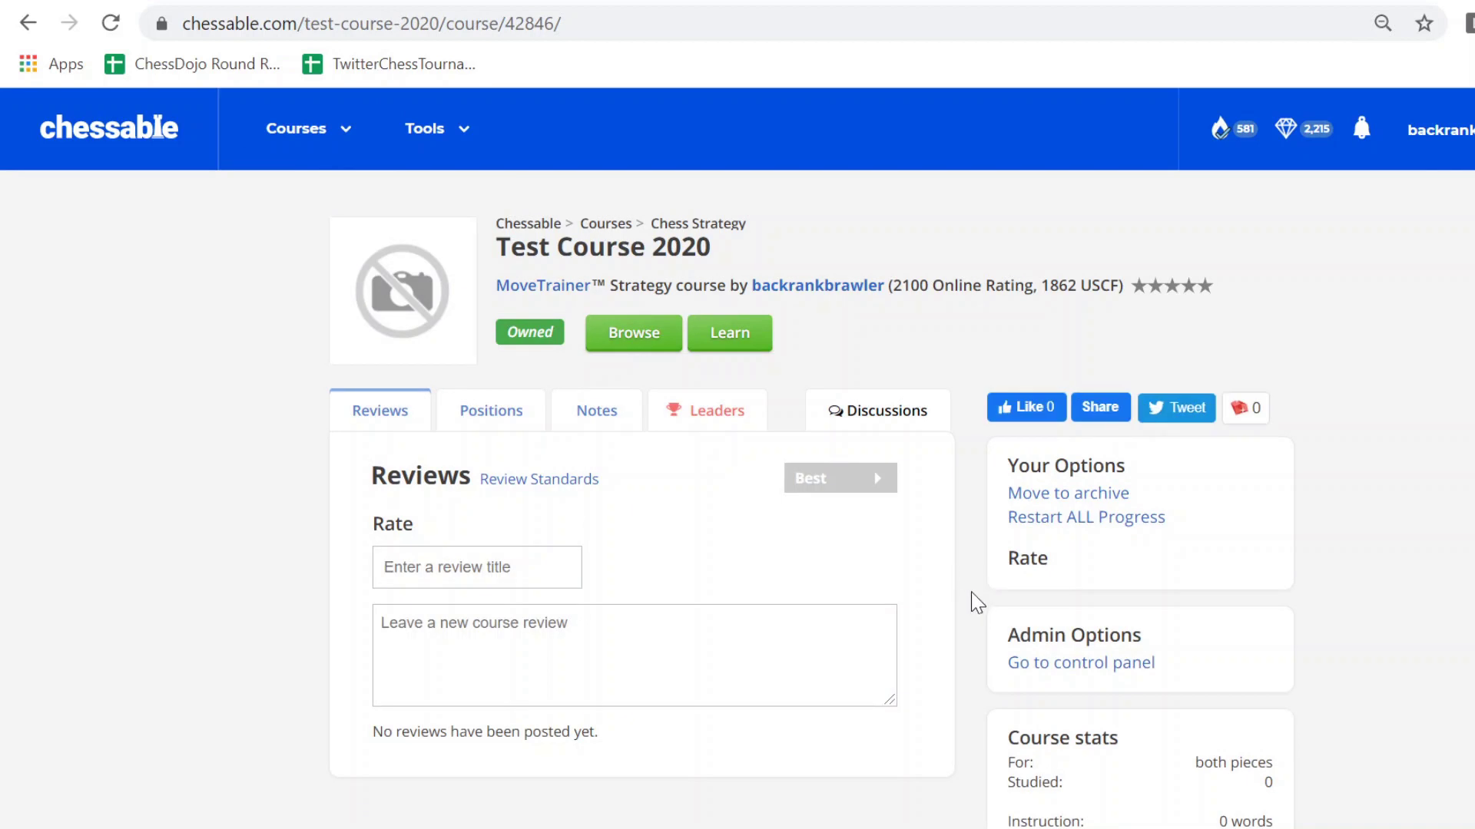
- Browse the course's chapters, then open the Tools menu in the top navigation
click(626, 338)
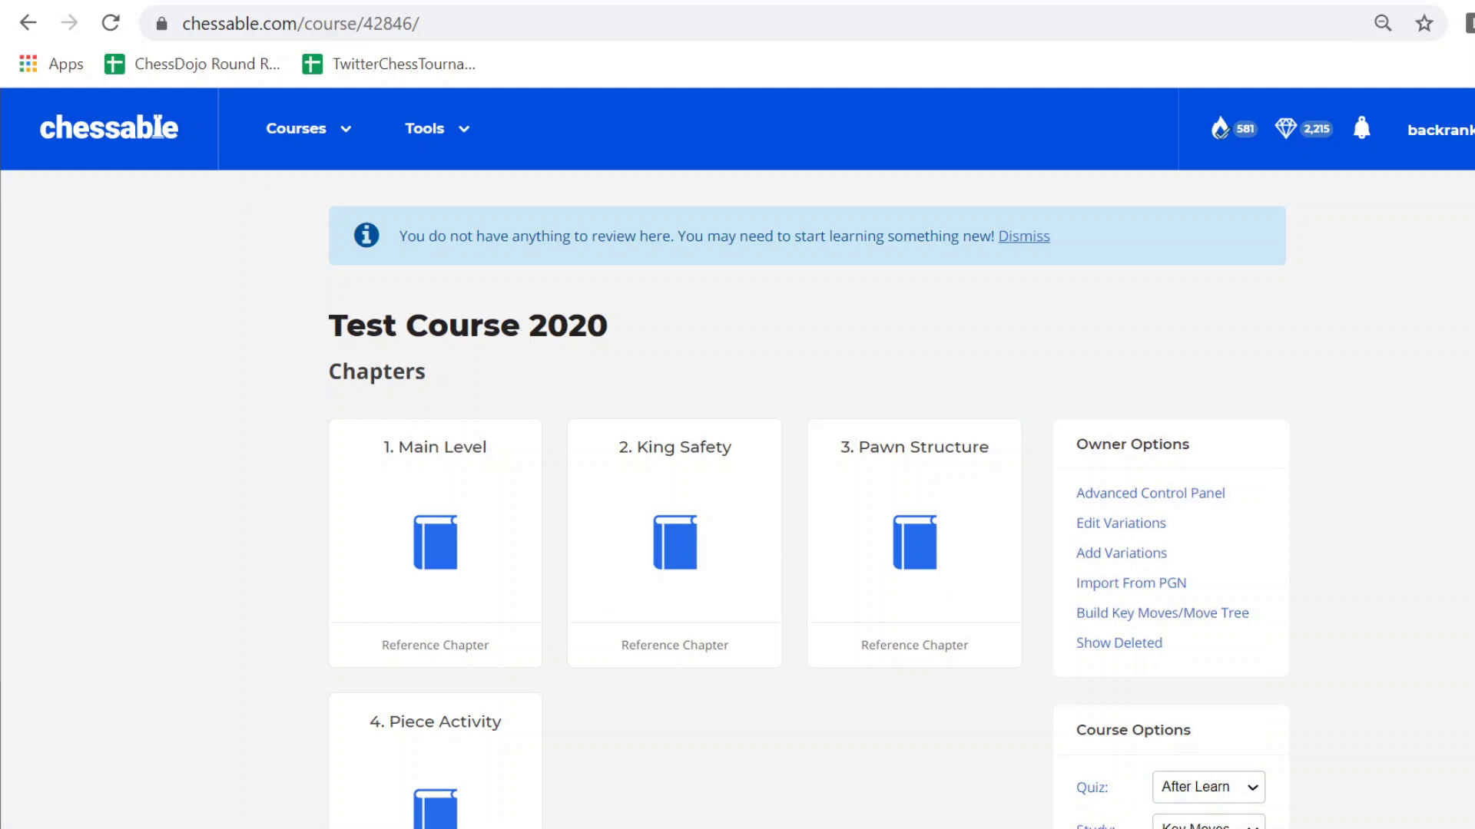
scroll(807, 499, down, 4)
scroll(1216, 704, up, 3)
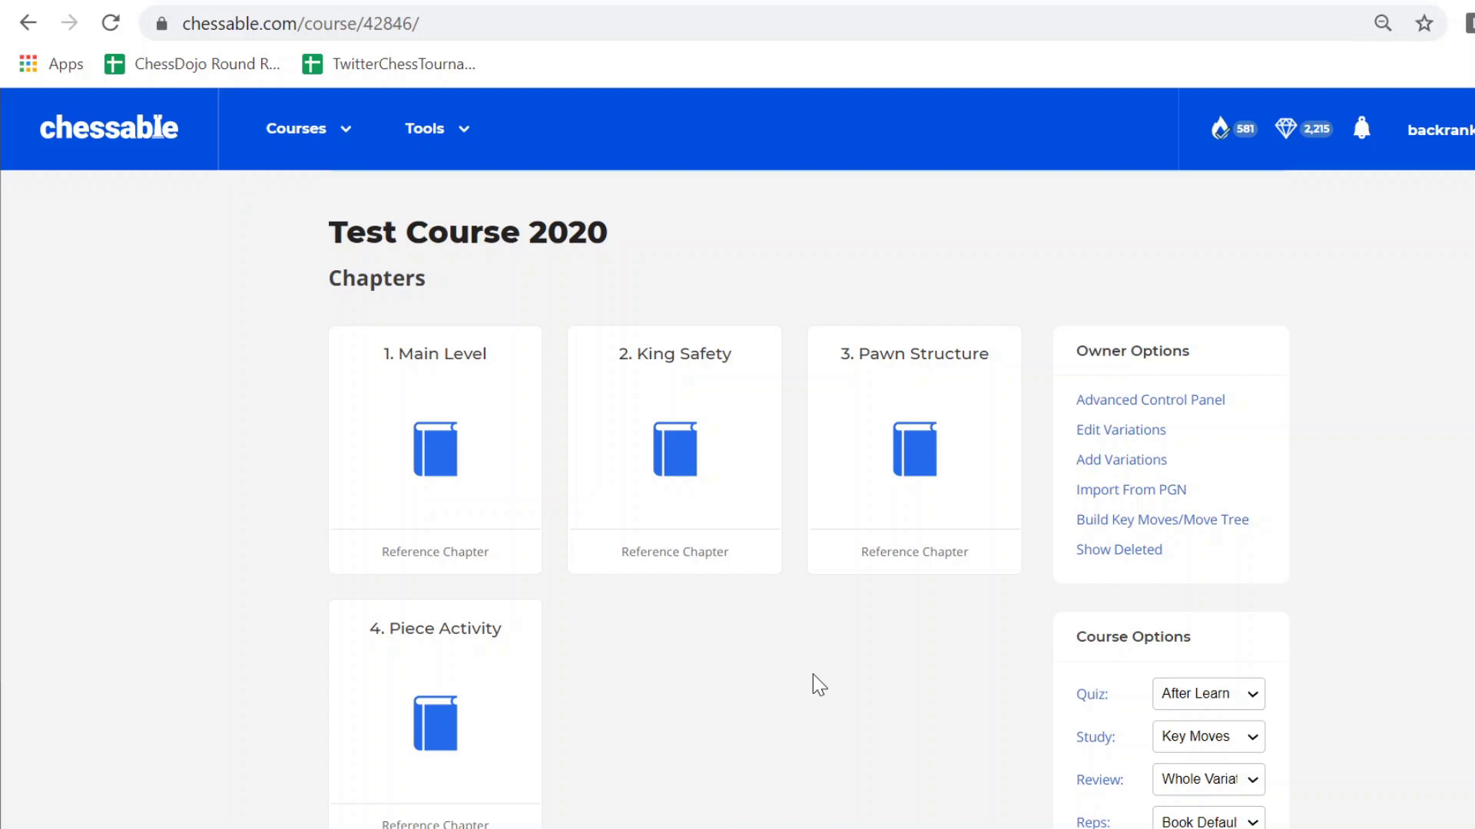
click(457, 132)
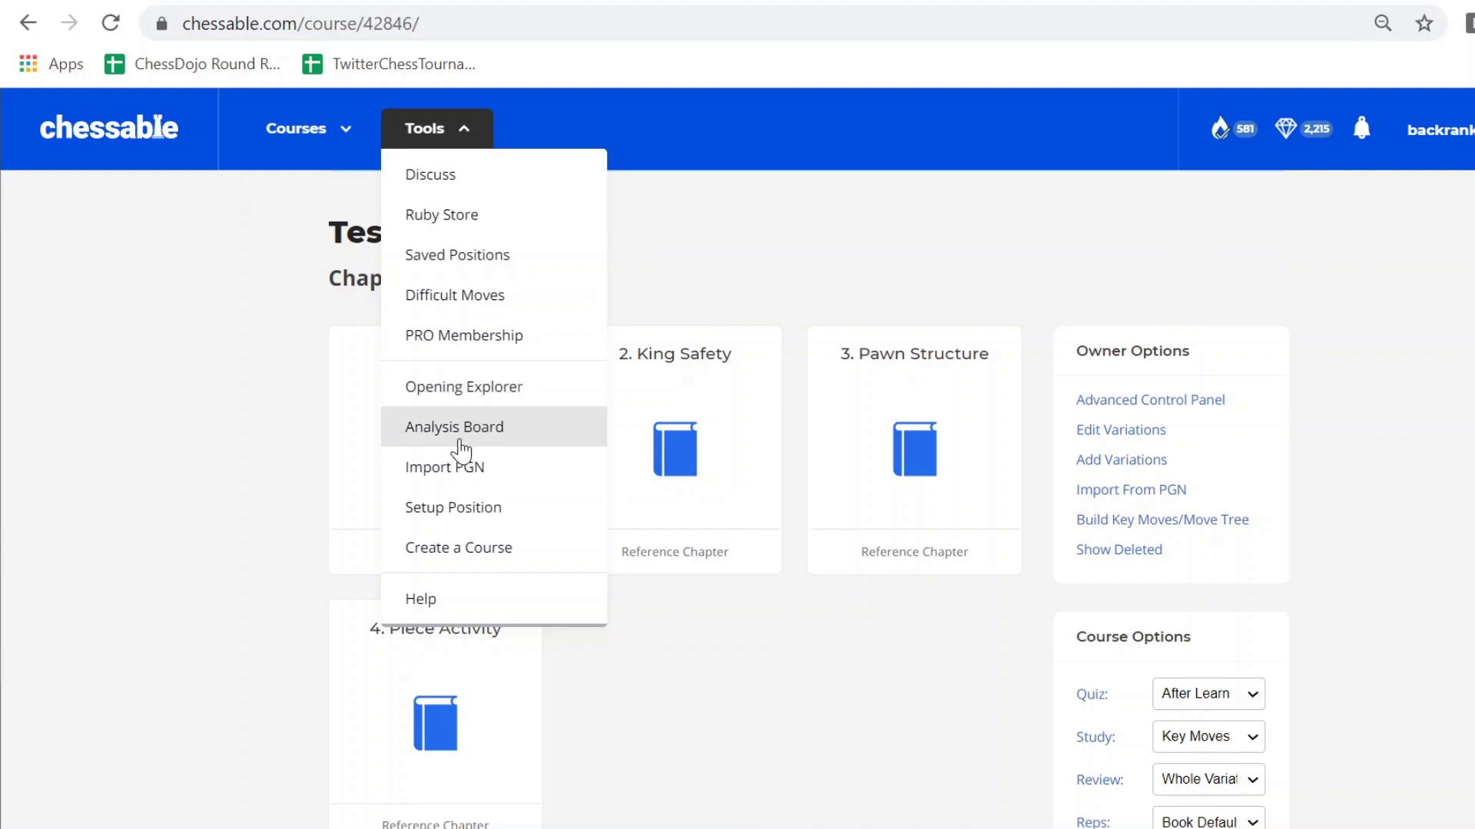
- In the Opening Explorer, play the Ruy Lopez moves 1. e4 e5 2. Nf3 Nc6 3. Bb5
click(461, 391)
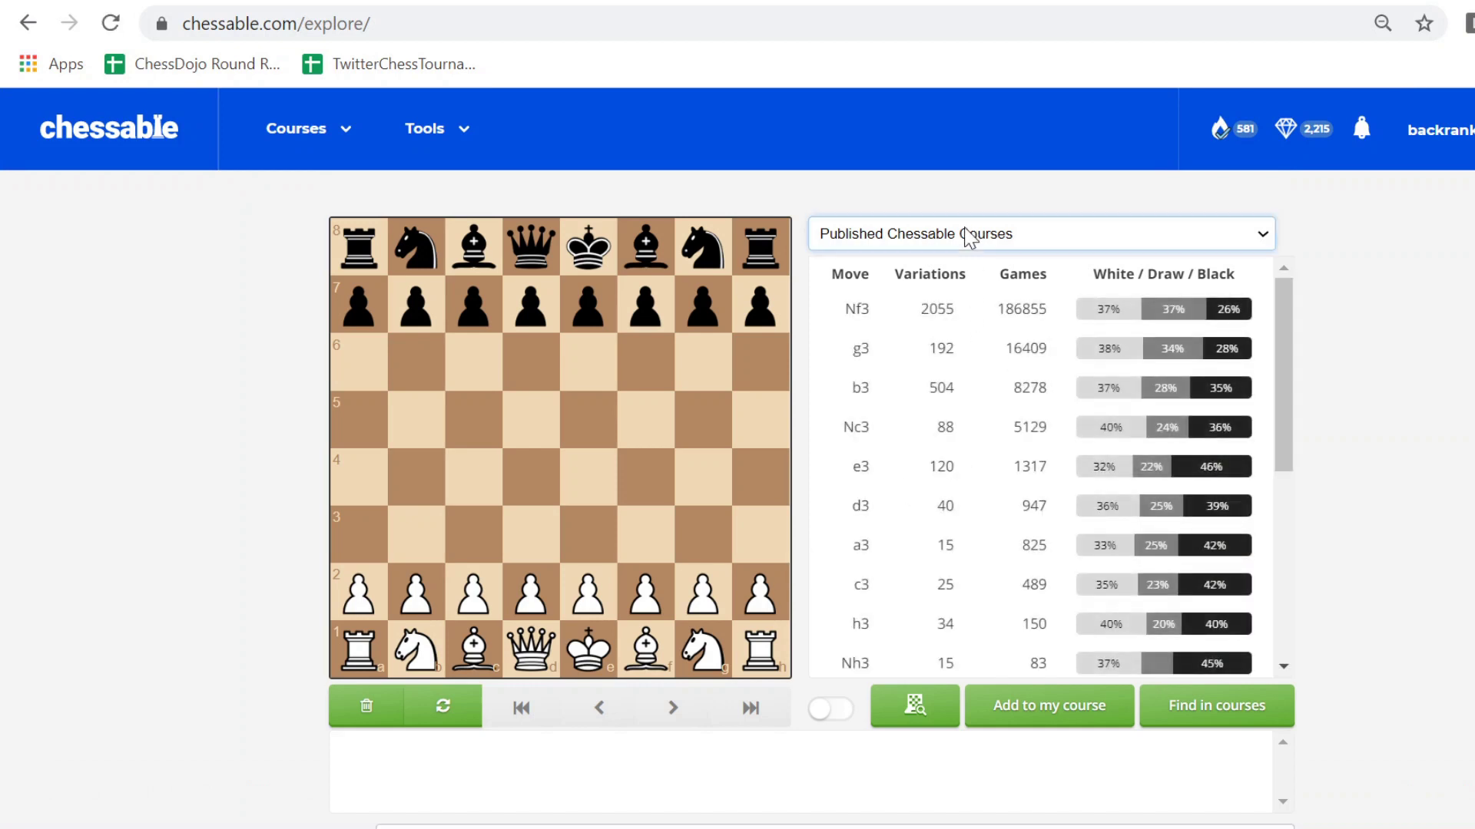
drag(586, 597, 589, 478)
drag(587, 304, 587, 421)
drag(703, 649, 645, 534)
drag(428, 264, 473, 361)
drag(646, 649, 417, 420)
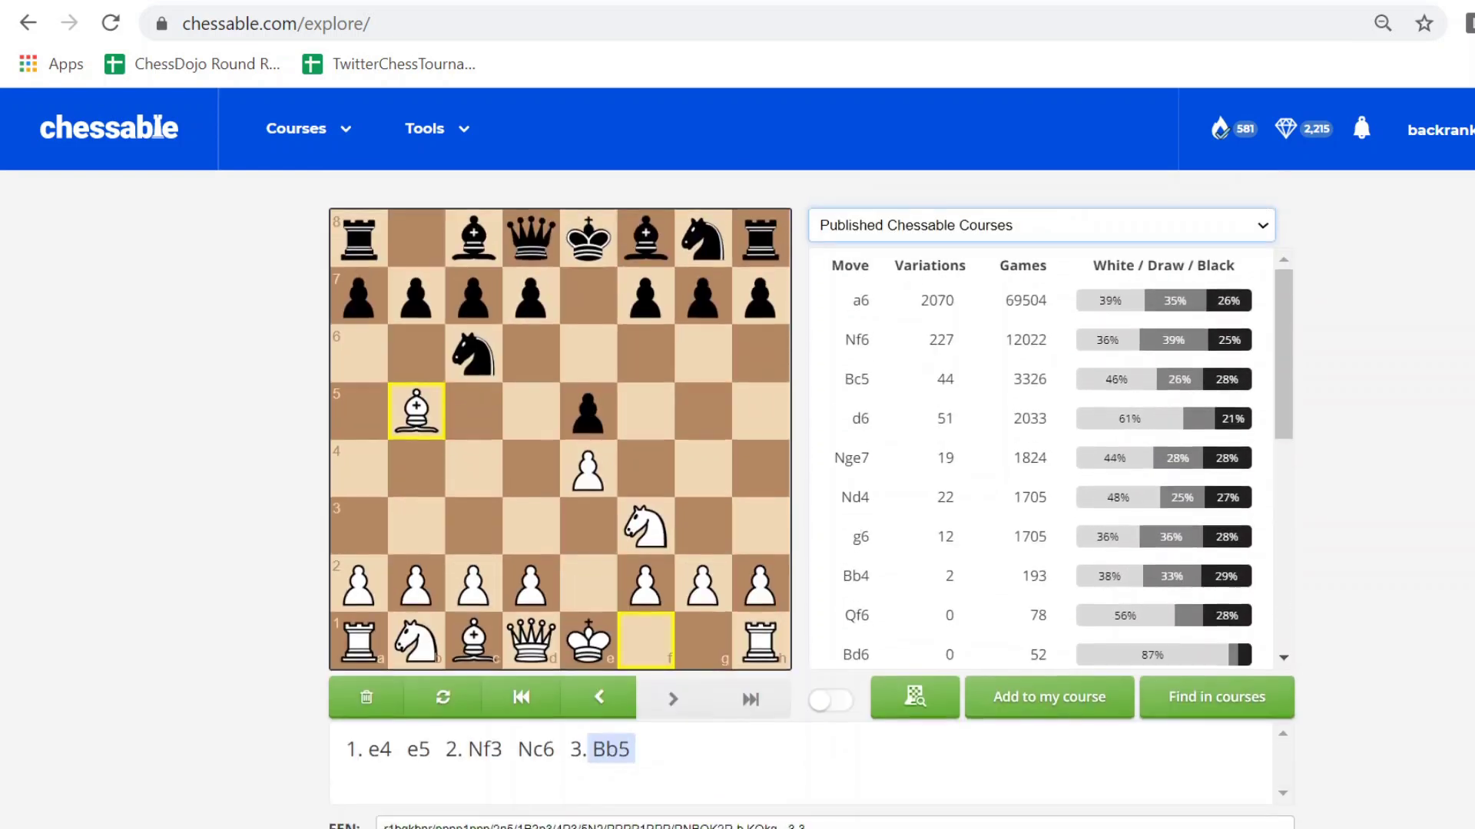
- Start adding the line to a course, choosing Test Course 2020 and its Main Level chapter
click(1026, 716)
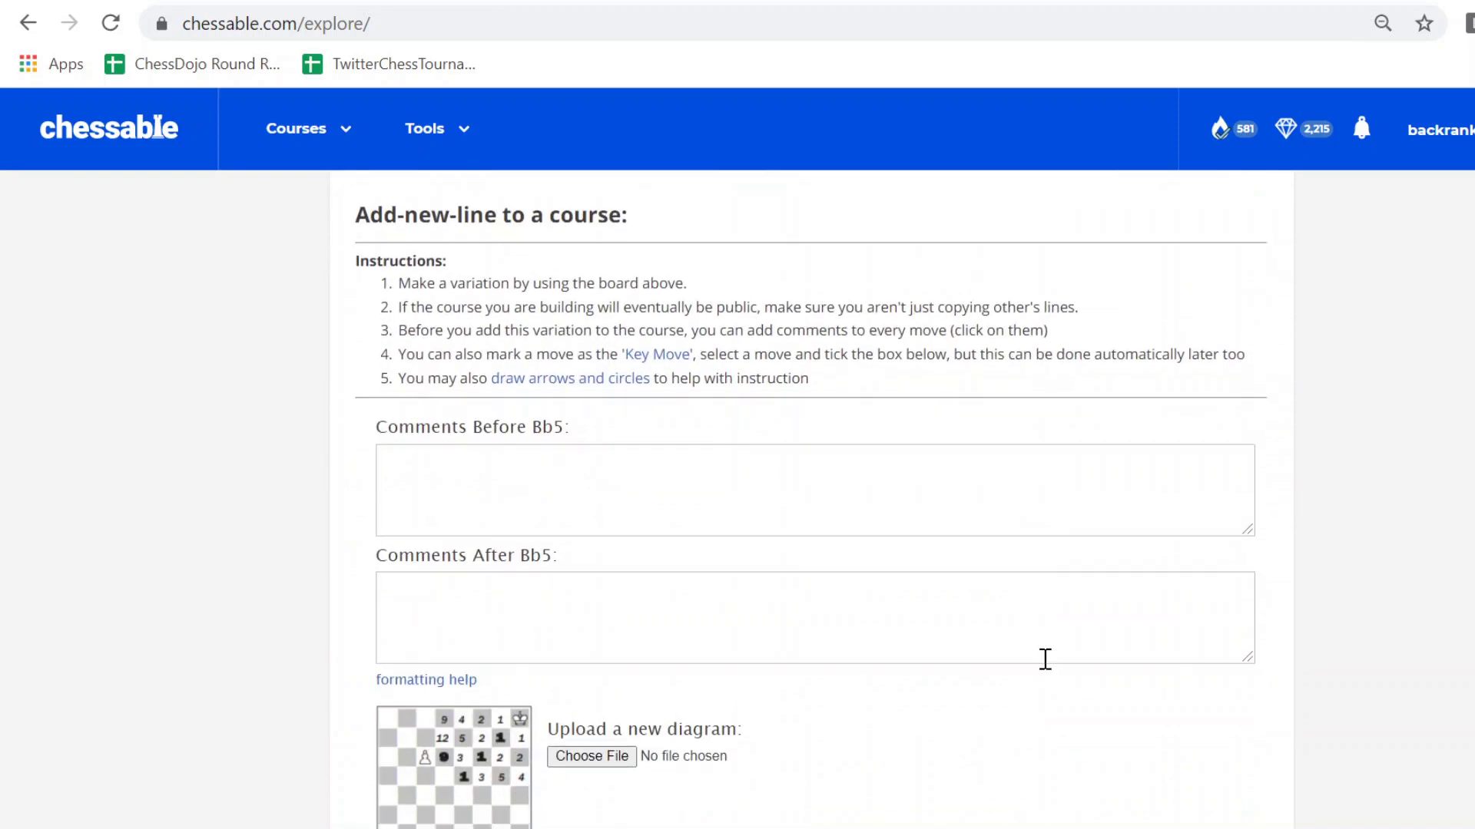
scroll(1414, 507, down, 3)
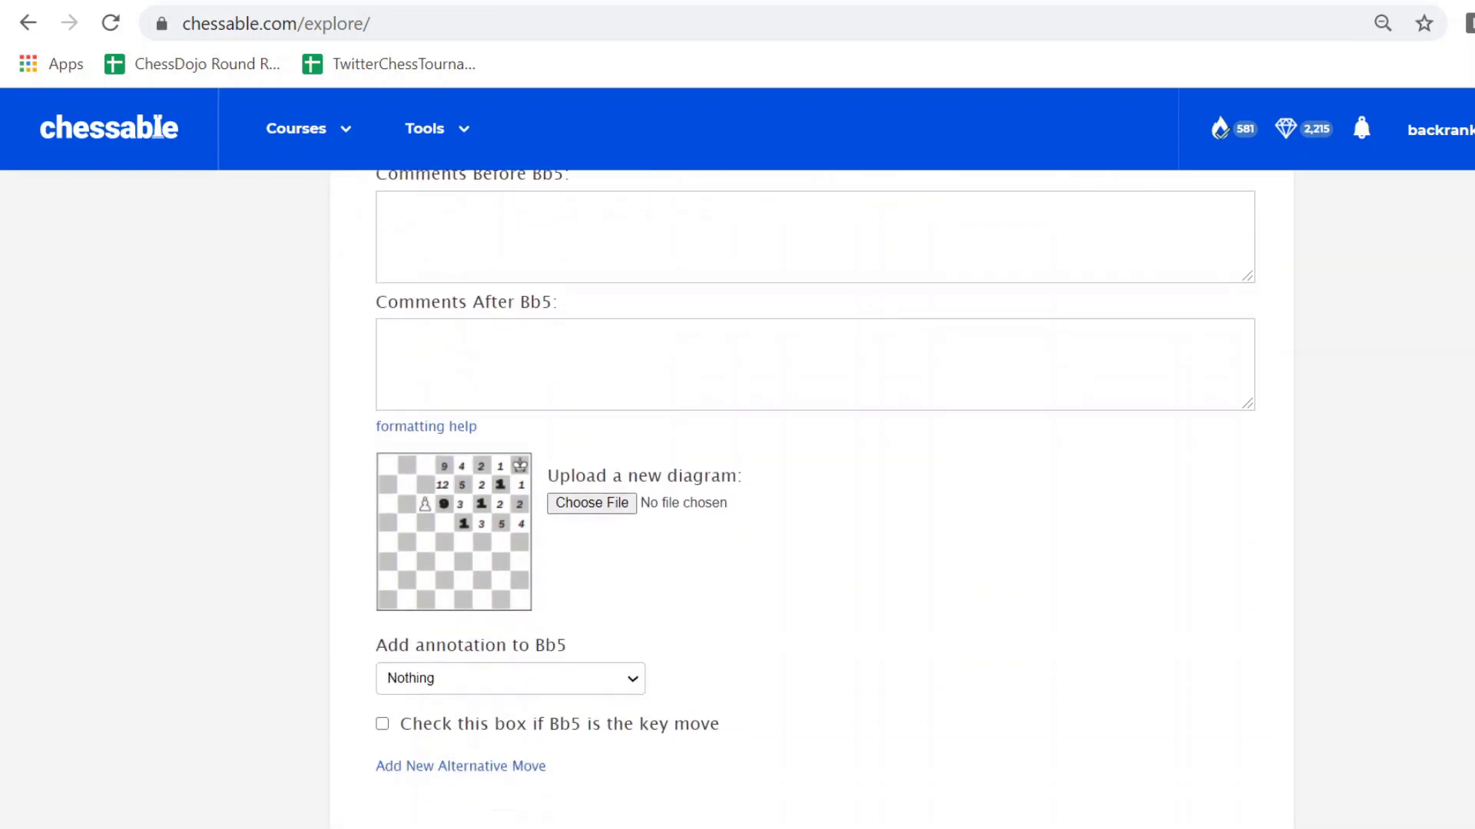
scroll(716, 530, down, 6)
click(673, 496)
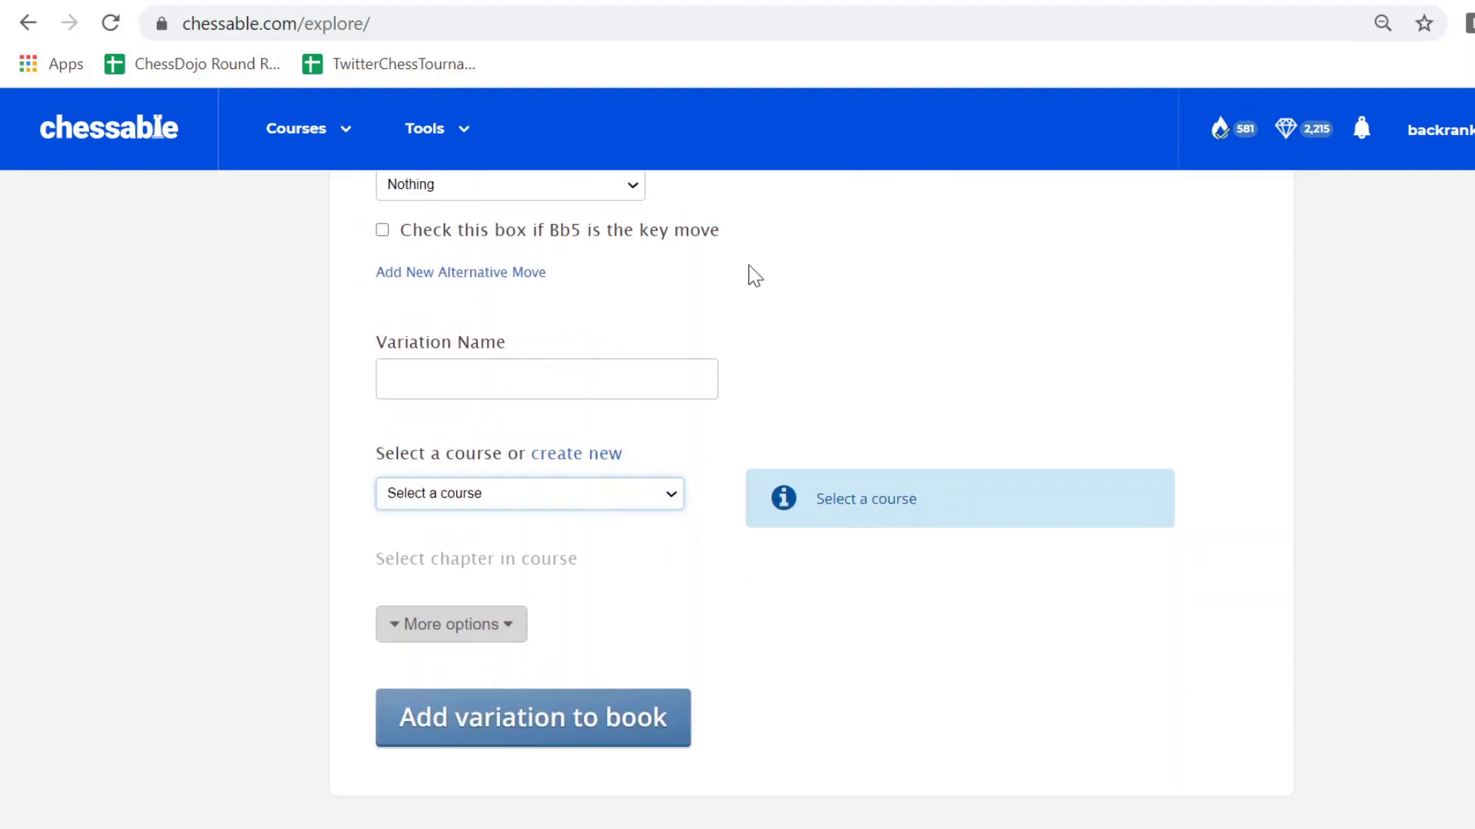
key(Down)
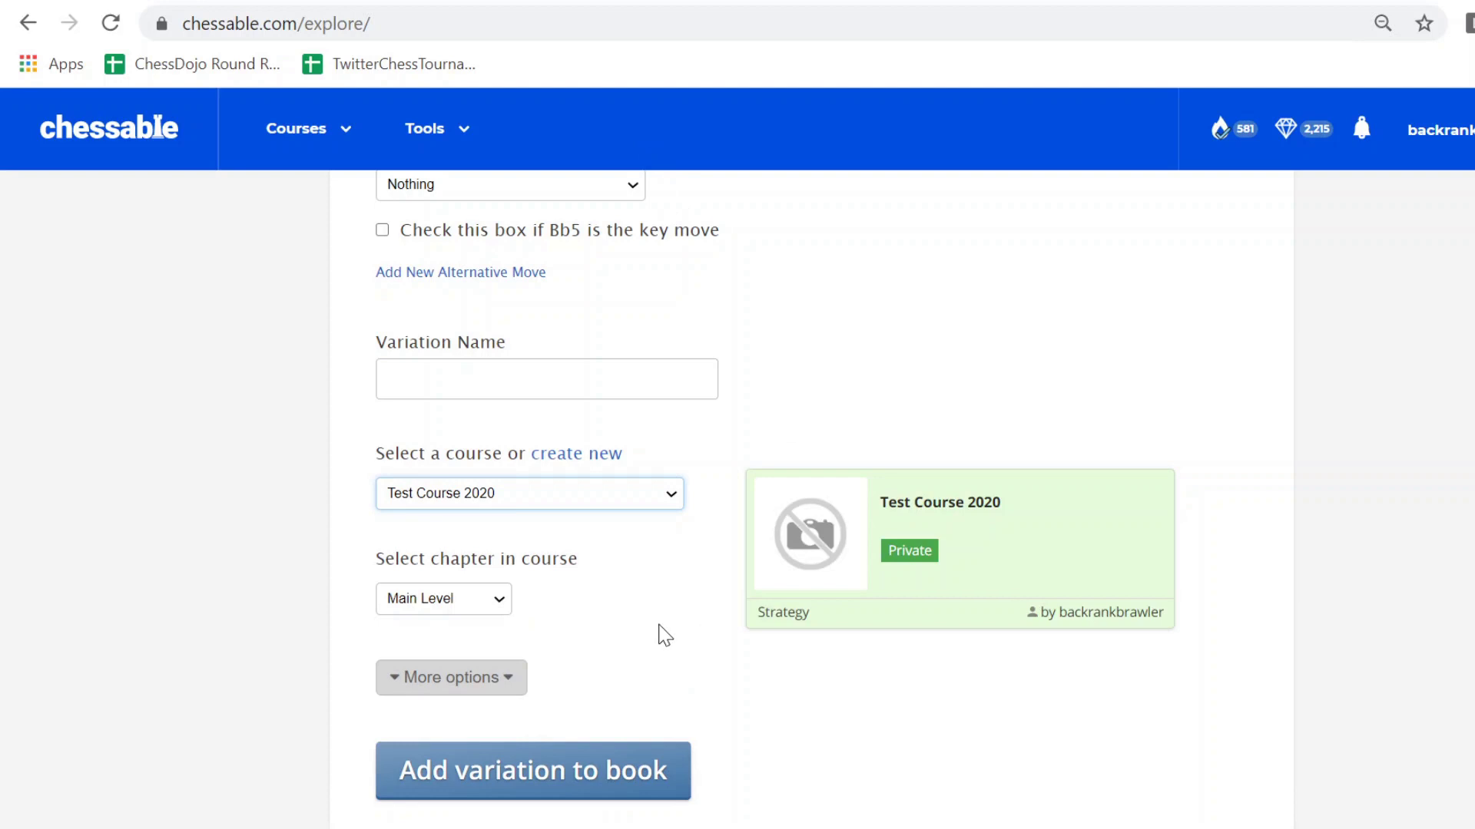
key(Tab)
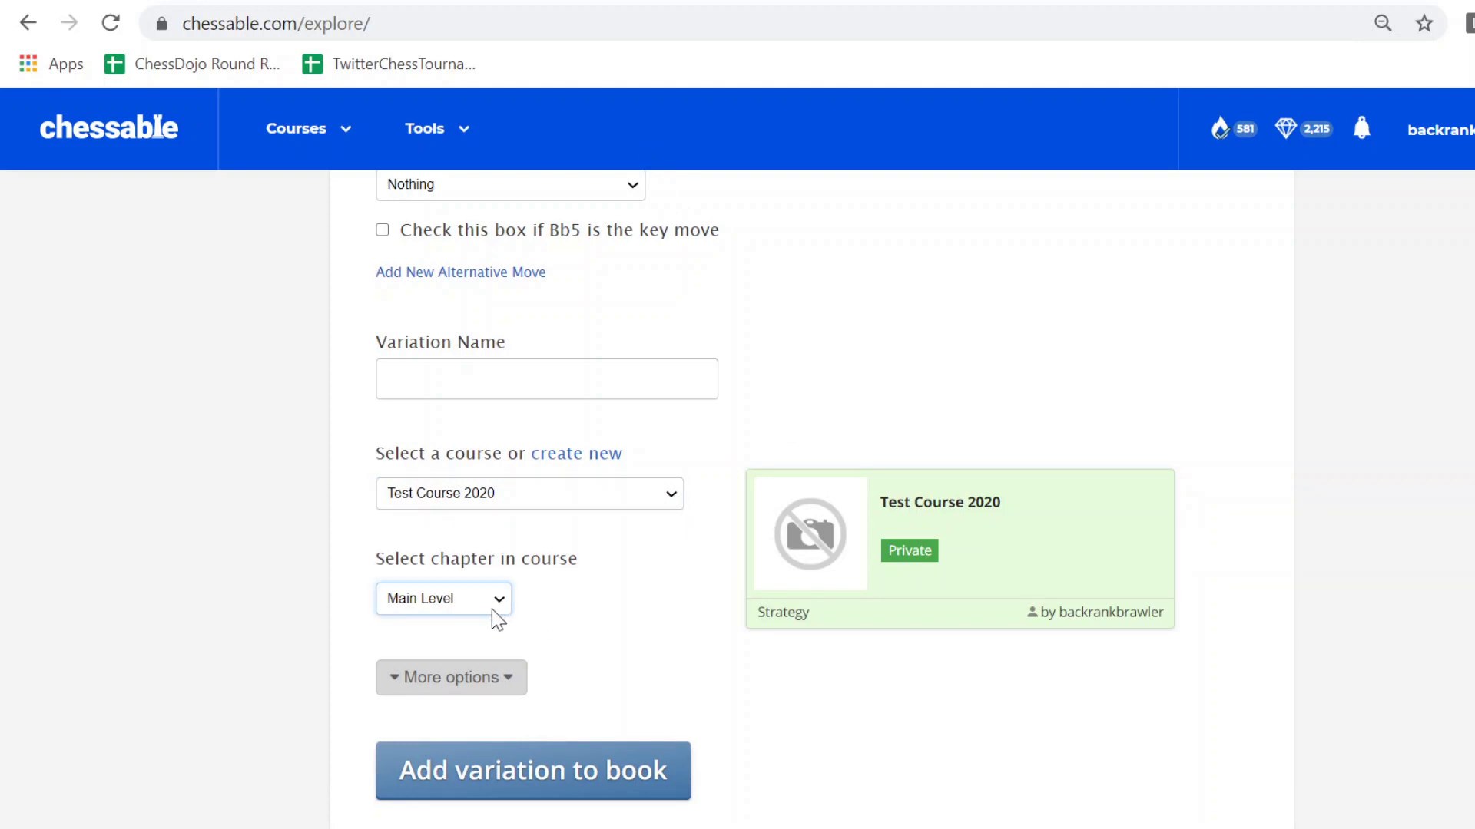
- Submit and confirm the variation, then view the new Spanish (Ruy Lopez) entry
click(525, 680)
scroll(614, 675, down, 3)
scroll(625, 664, up, 2)
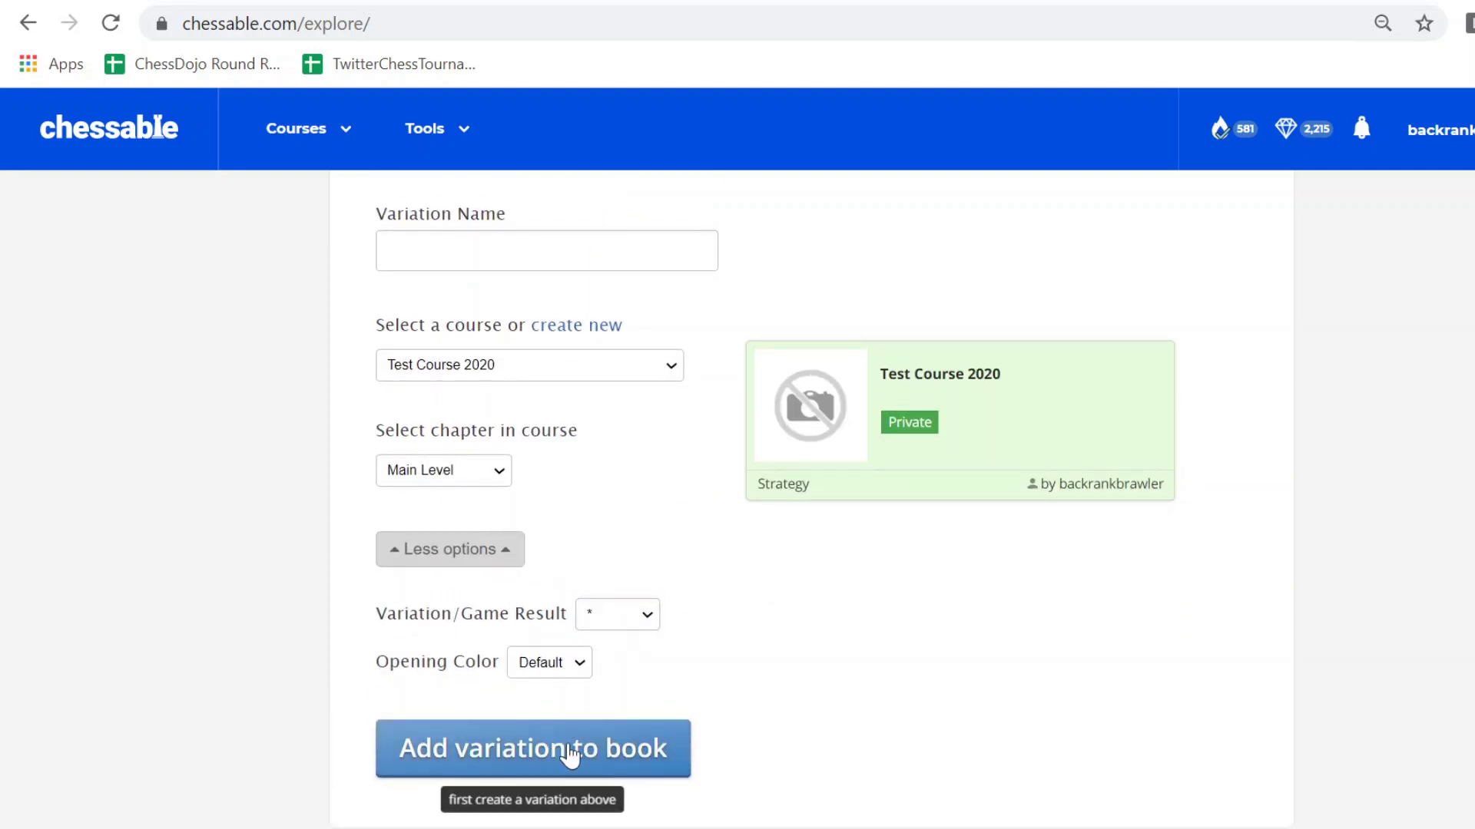
click(541, 750)
click(855, 618)
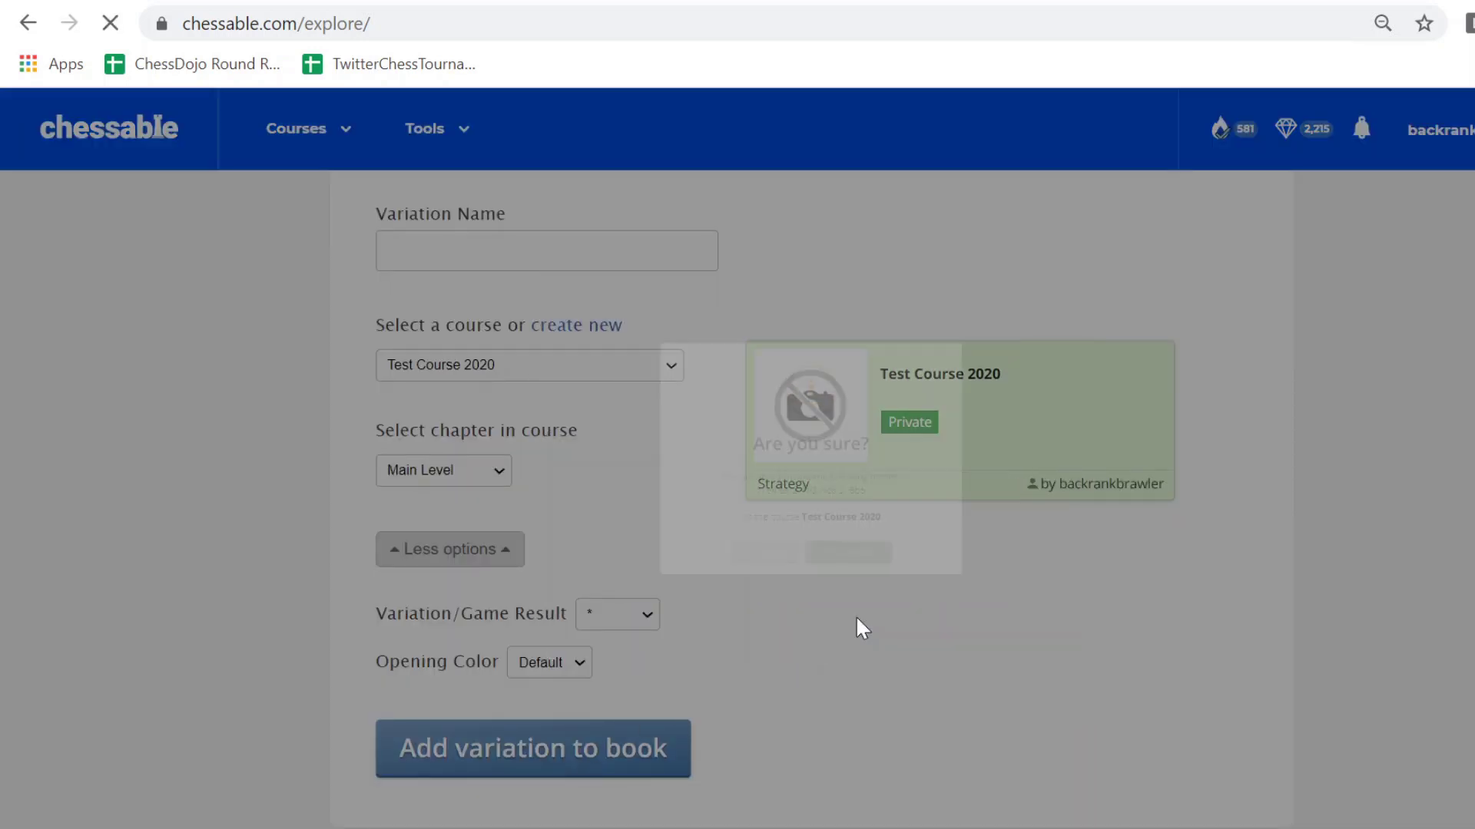
click(889, 609)
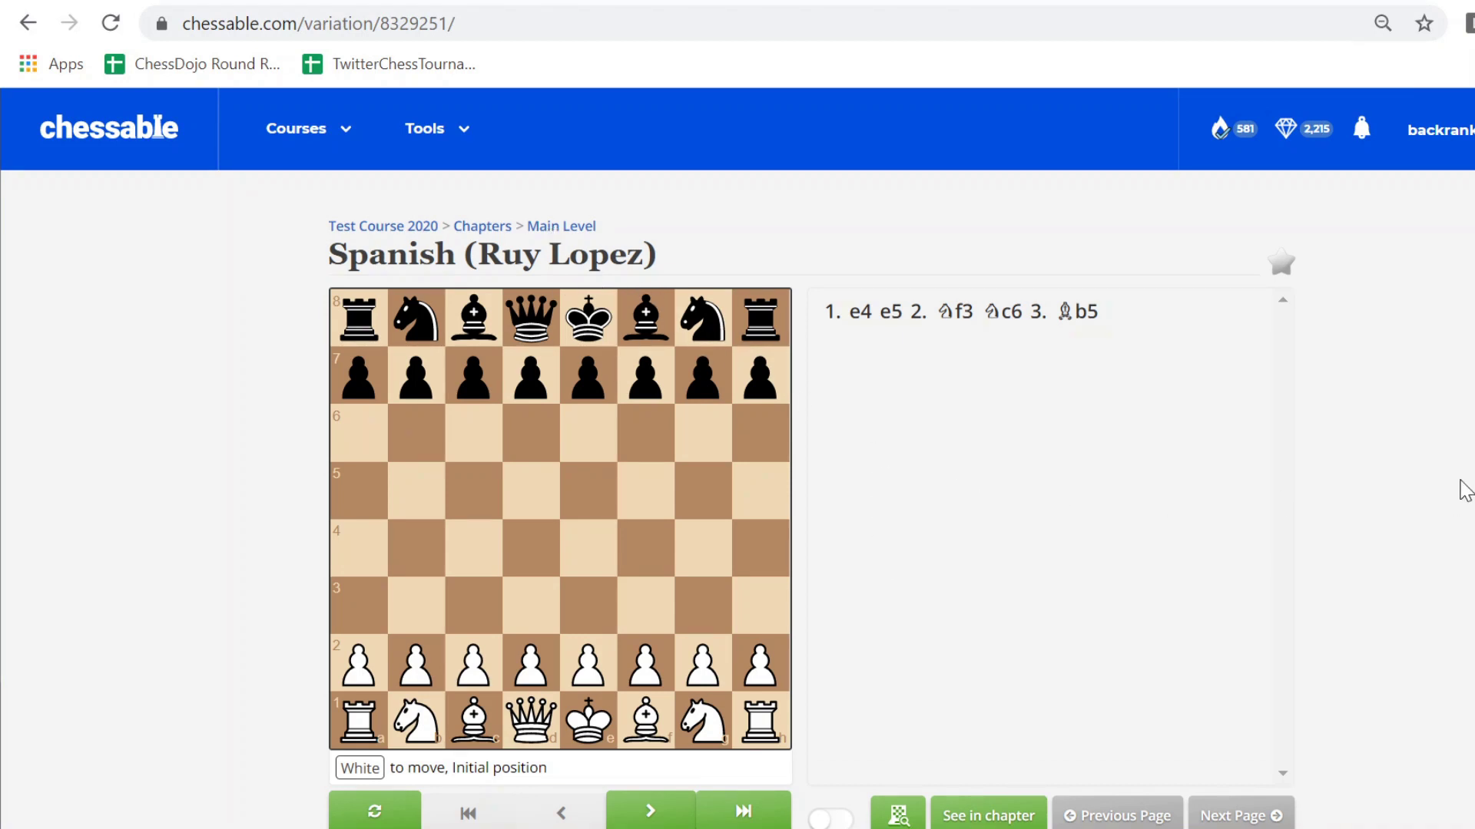
- Open the Spanish (Ruy Lopez) variation in its chapter and change its colour from both to White
scroll(812, 499, down, 6)
scroll(811, 500, up, 6)
scroll(812, 499, down, 1)
click(988, 760)
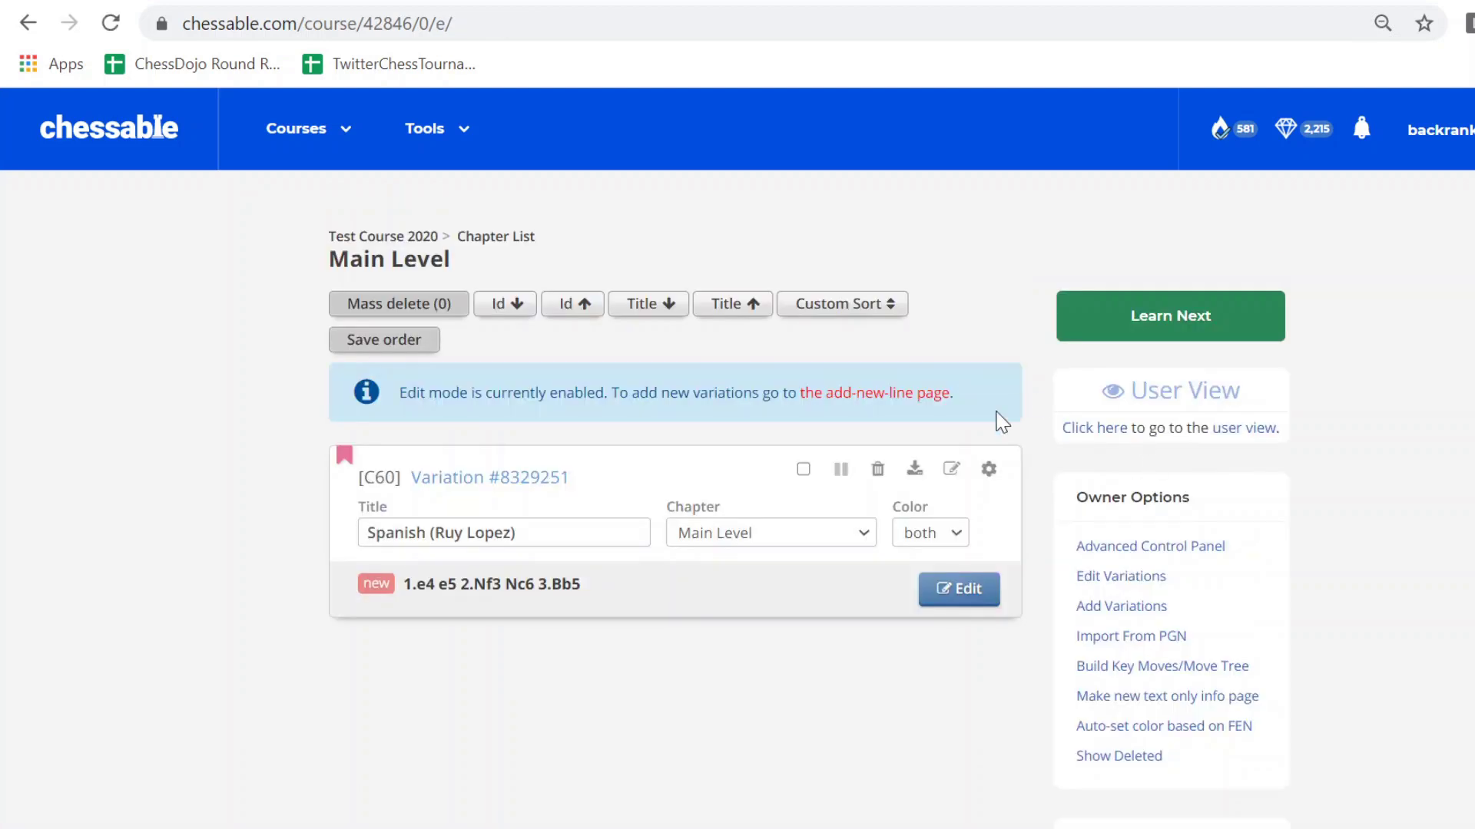
click(955, 542)
key(w)
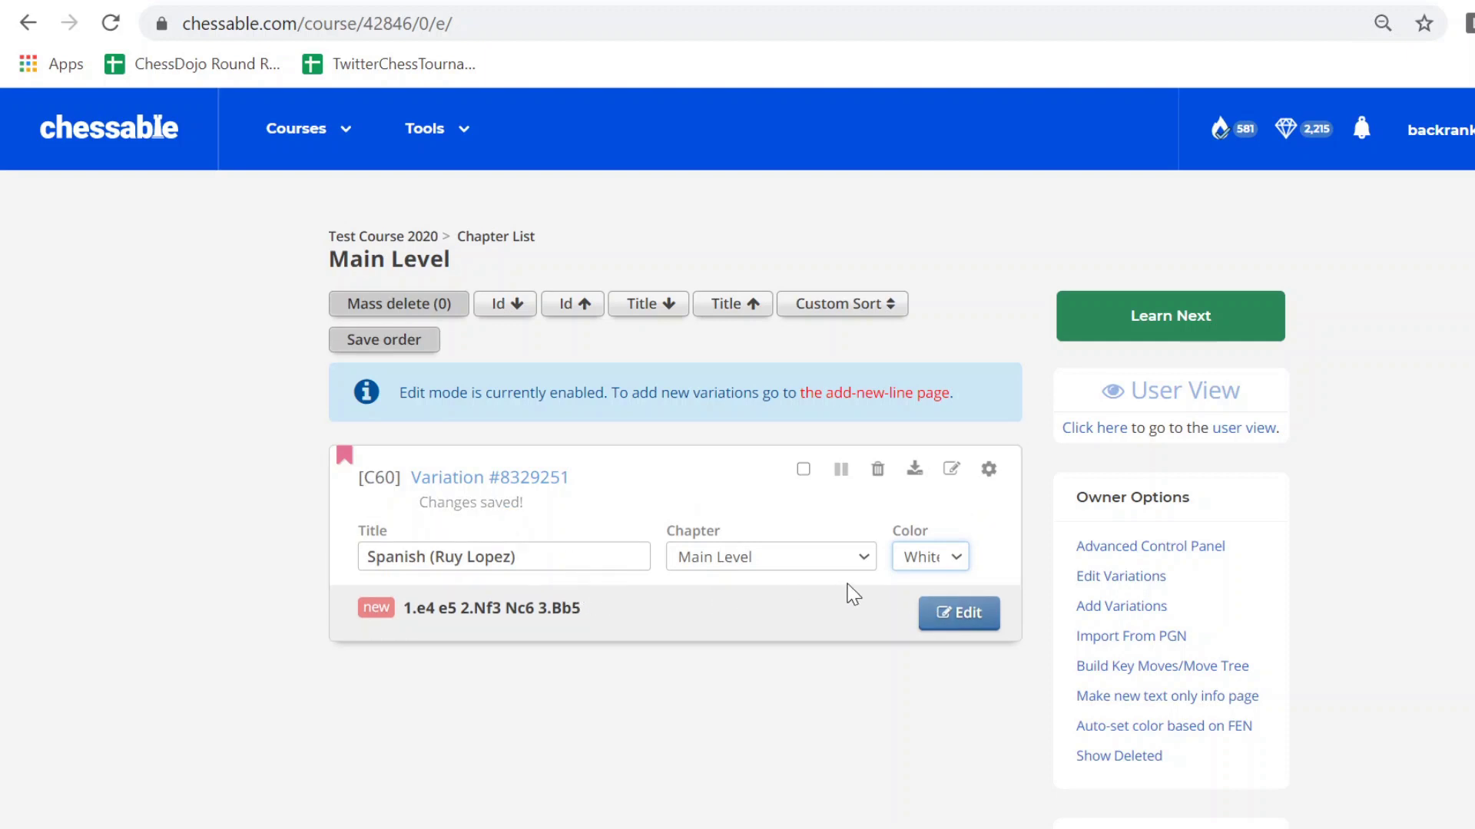
click(866, 564)
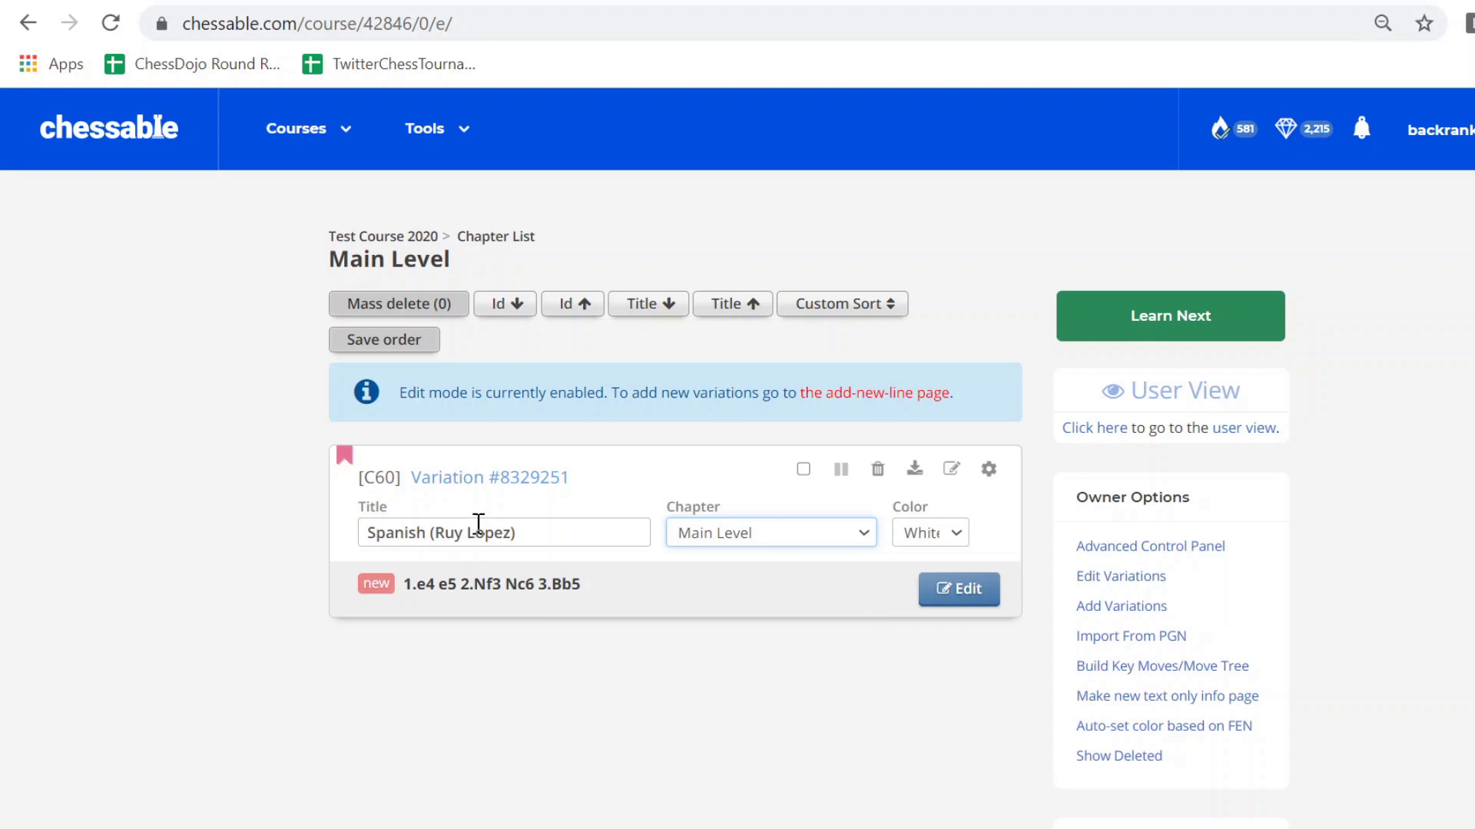
- In the Advanced Control Panel, set Enable tactics functionality to Yes and save details
click(1112, 549)
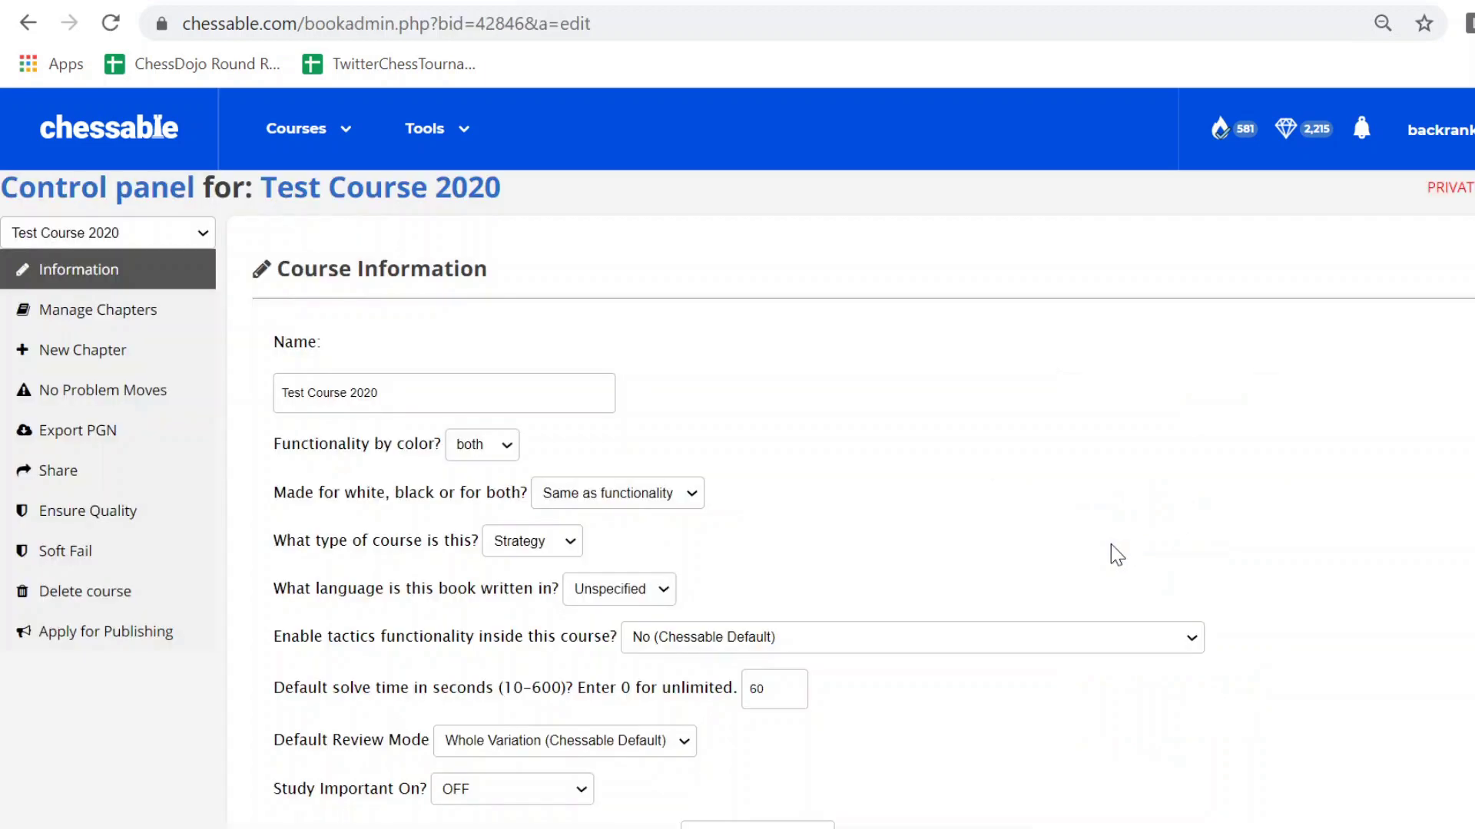
scroll(1075, 535, down, 3)
click(806, 389)
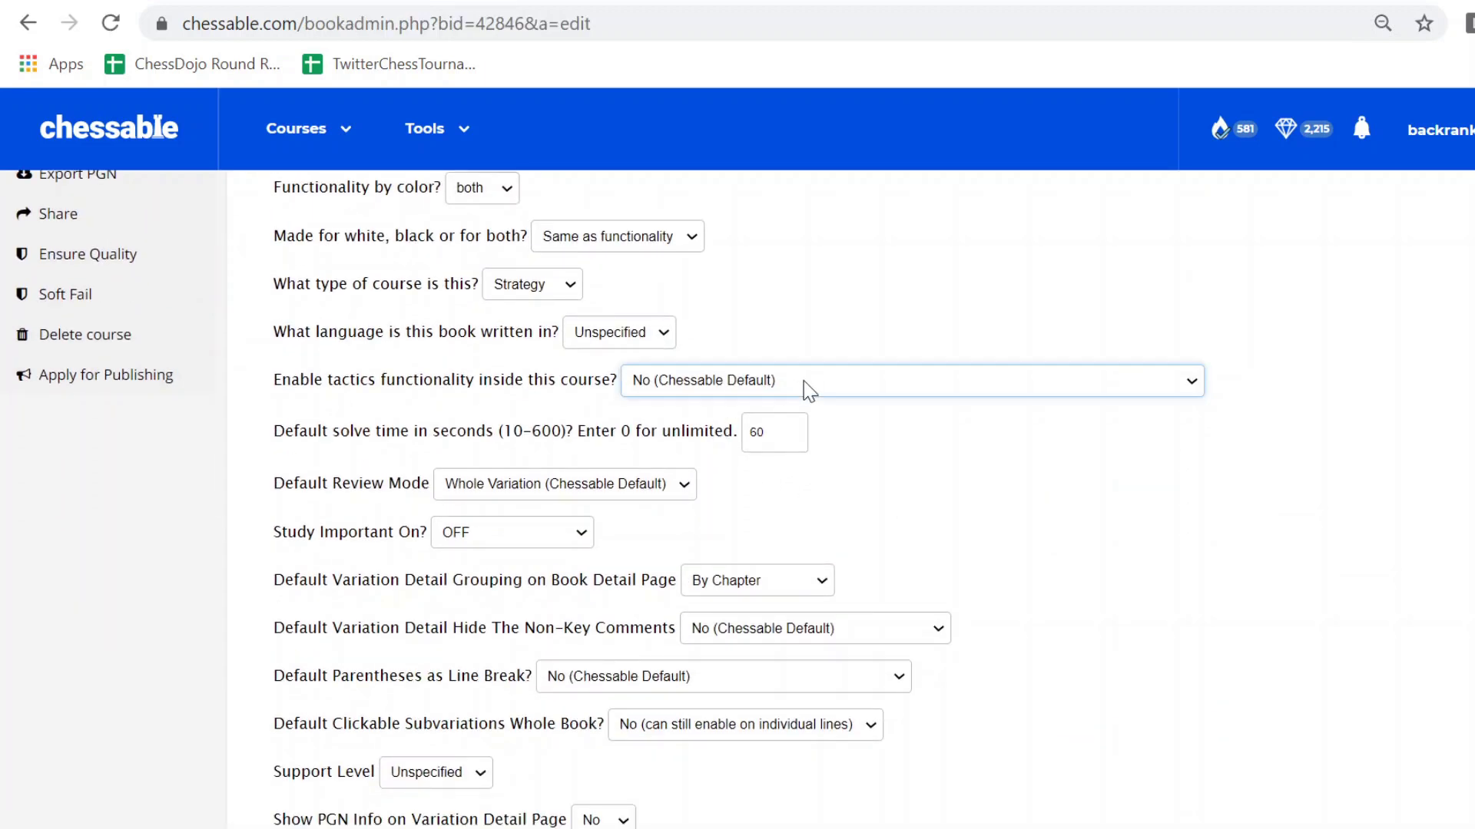
click(791, 424)
scroll(1220, 607, down, 8)
scroll(1216, 605, down, 3)
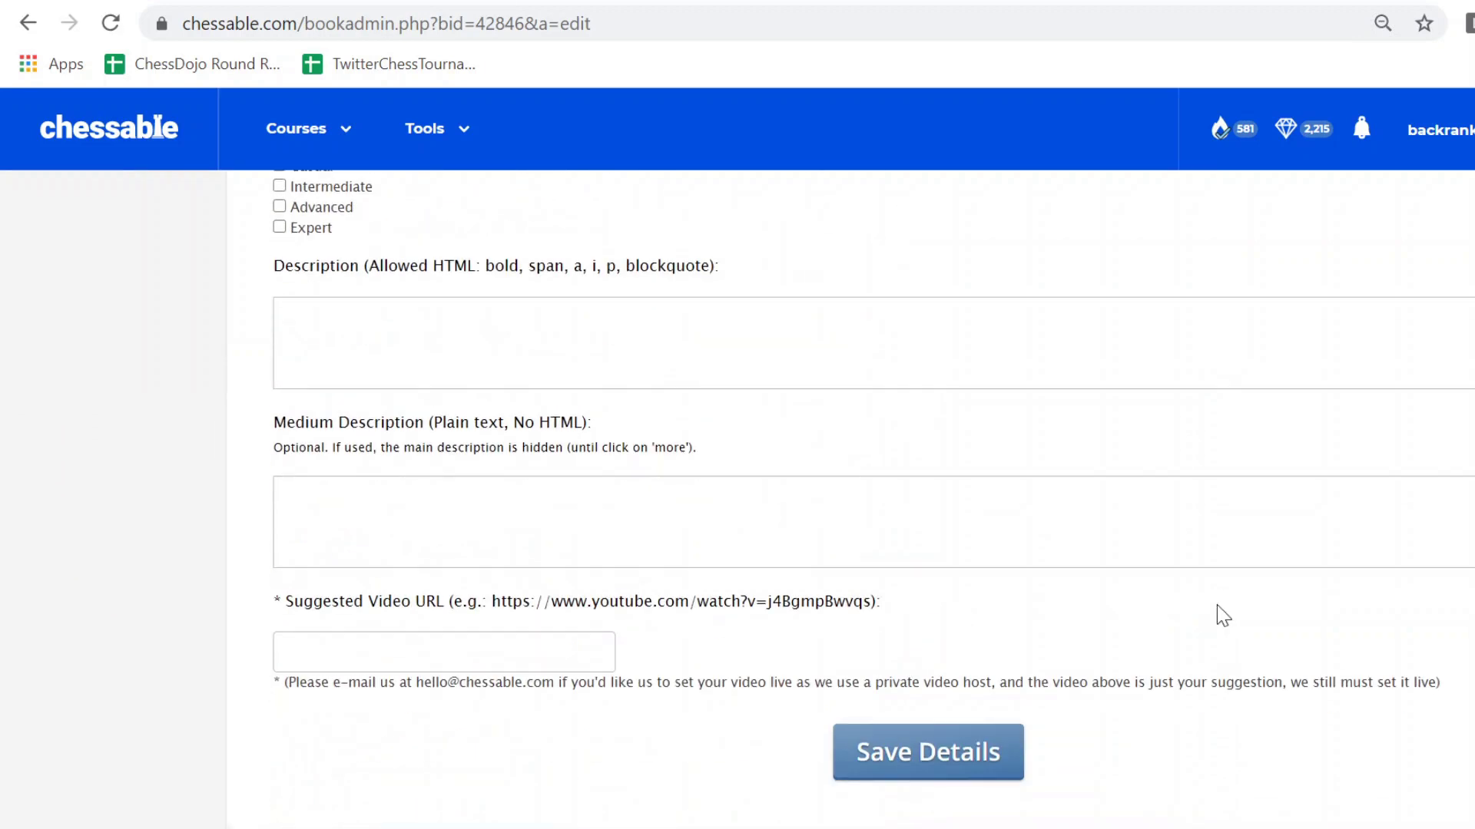
click(929, 764)
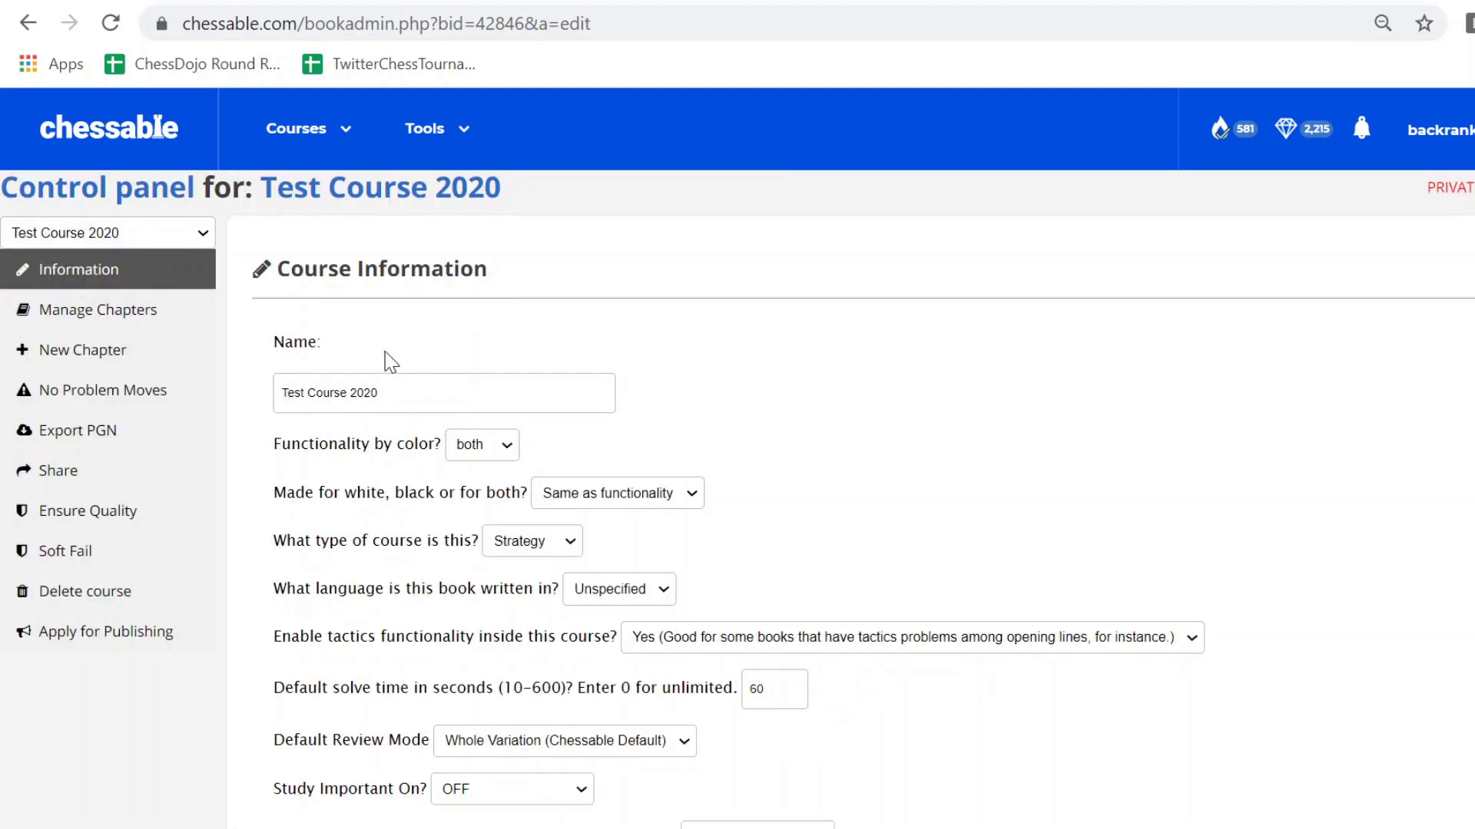
- Go from the course page to the Main Level chapter and open Edit Variations
click(419, 202)
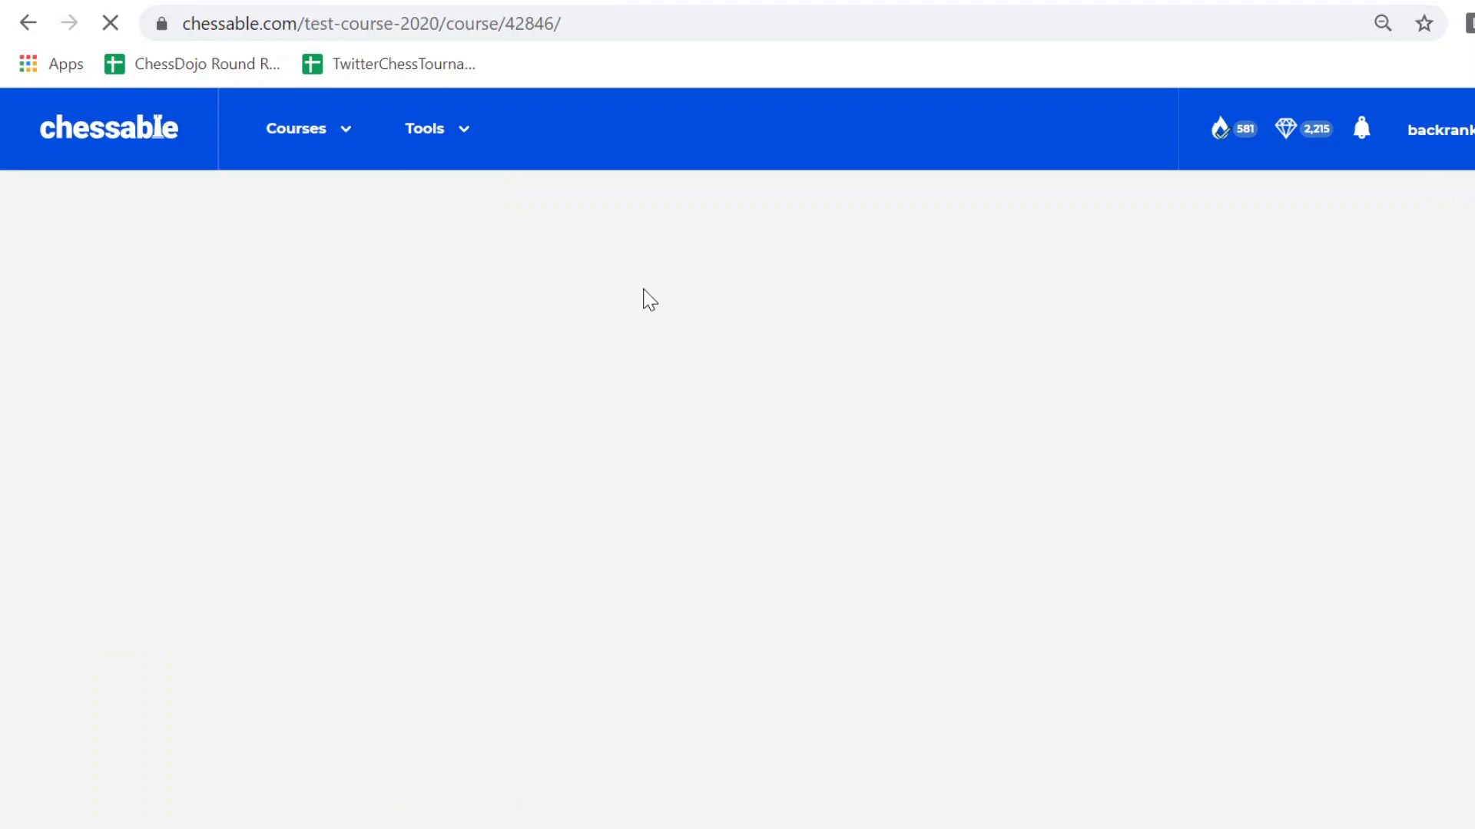
click(643, 335)
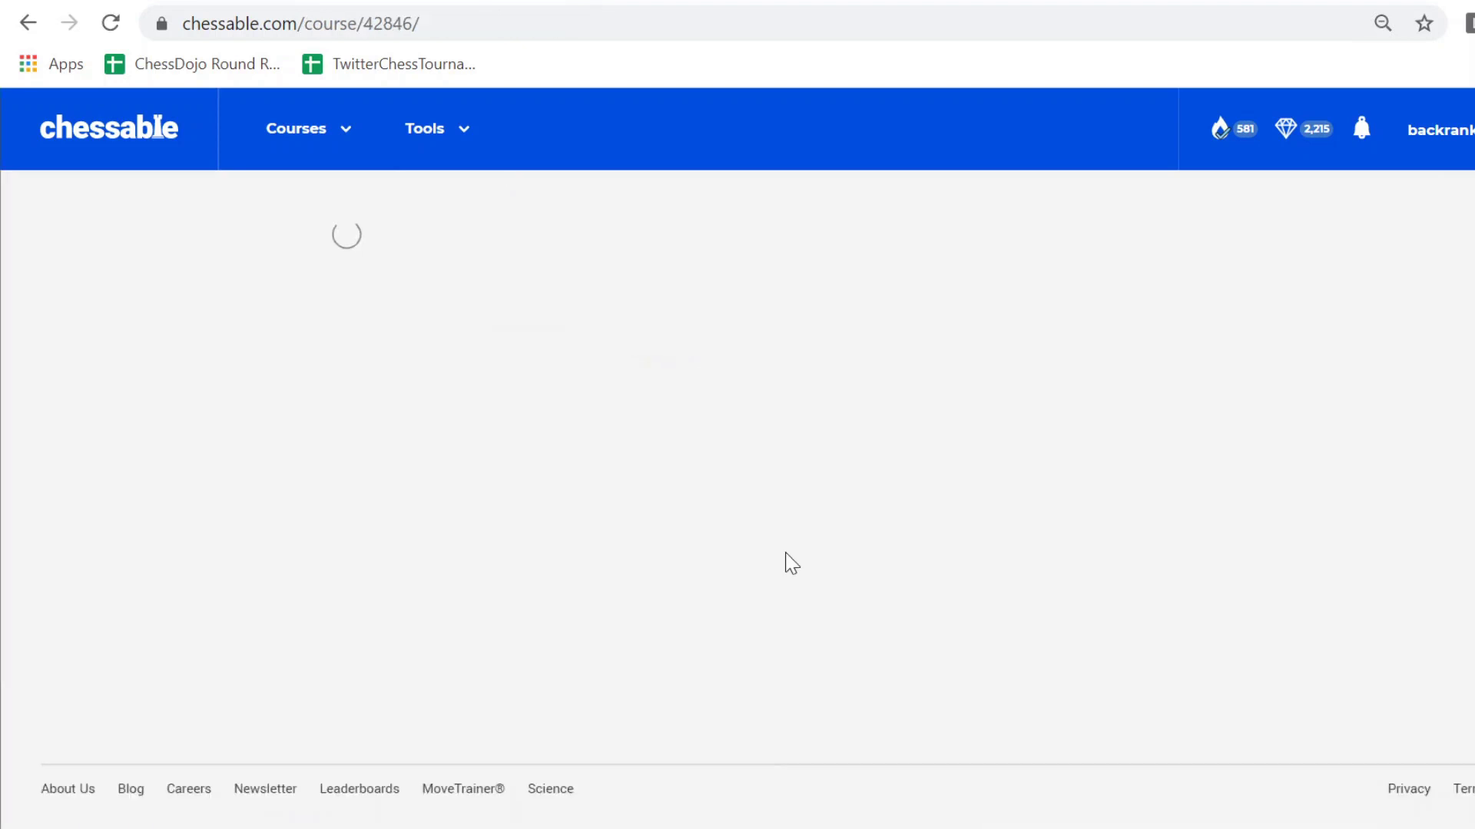
click(477, 602)
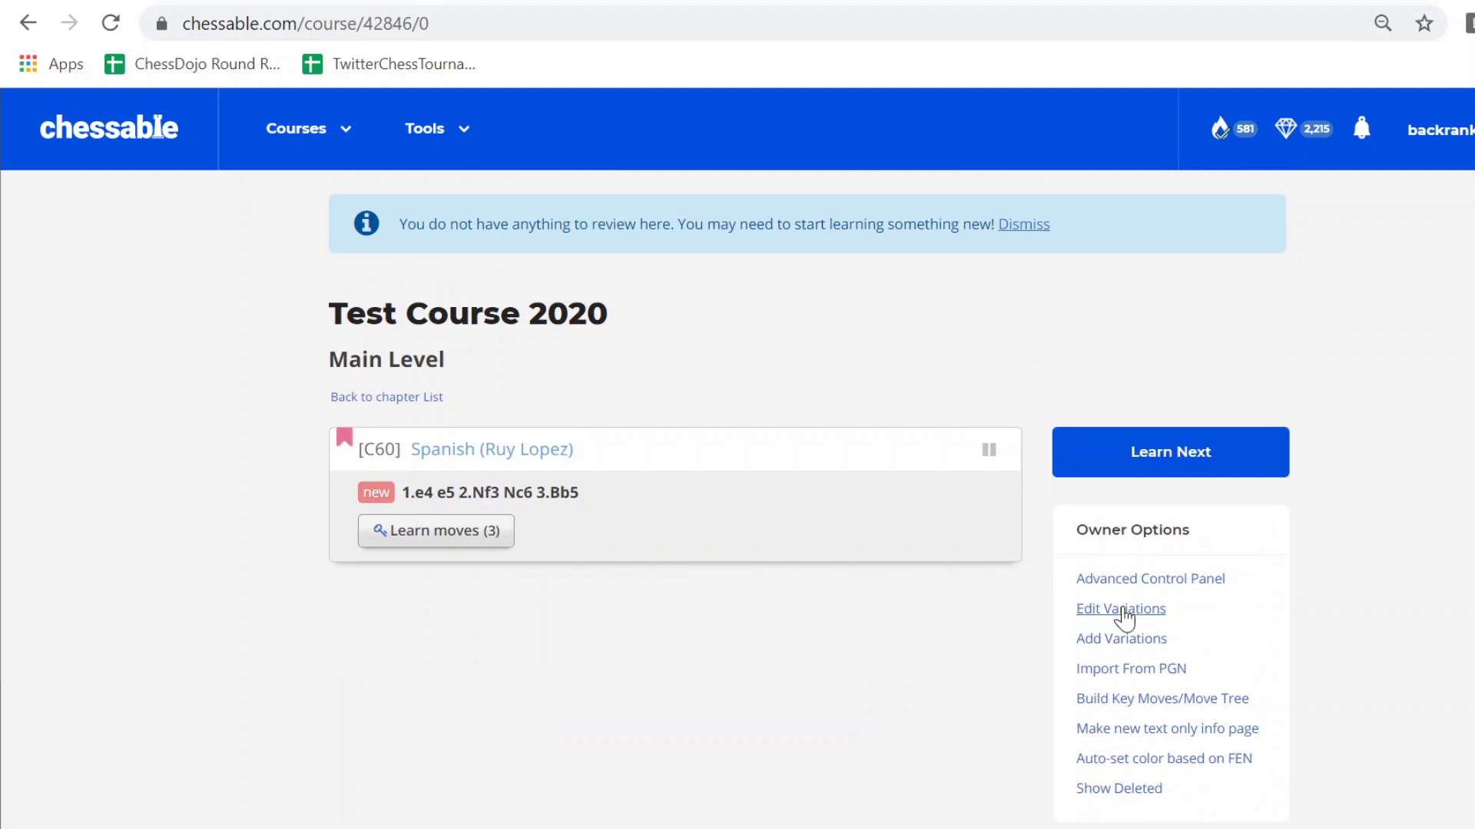
click(1121, 613)
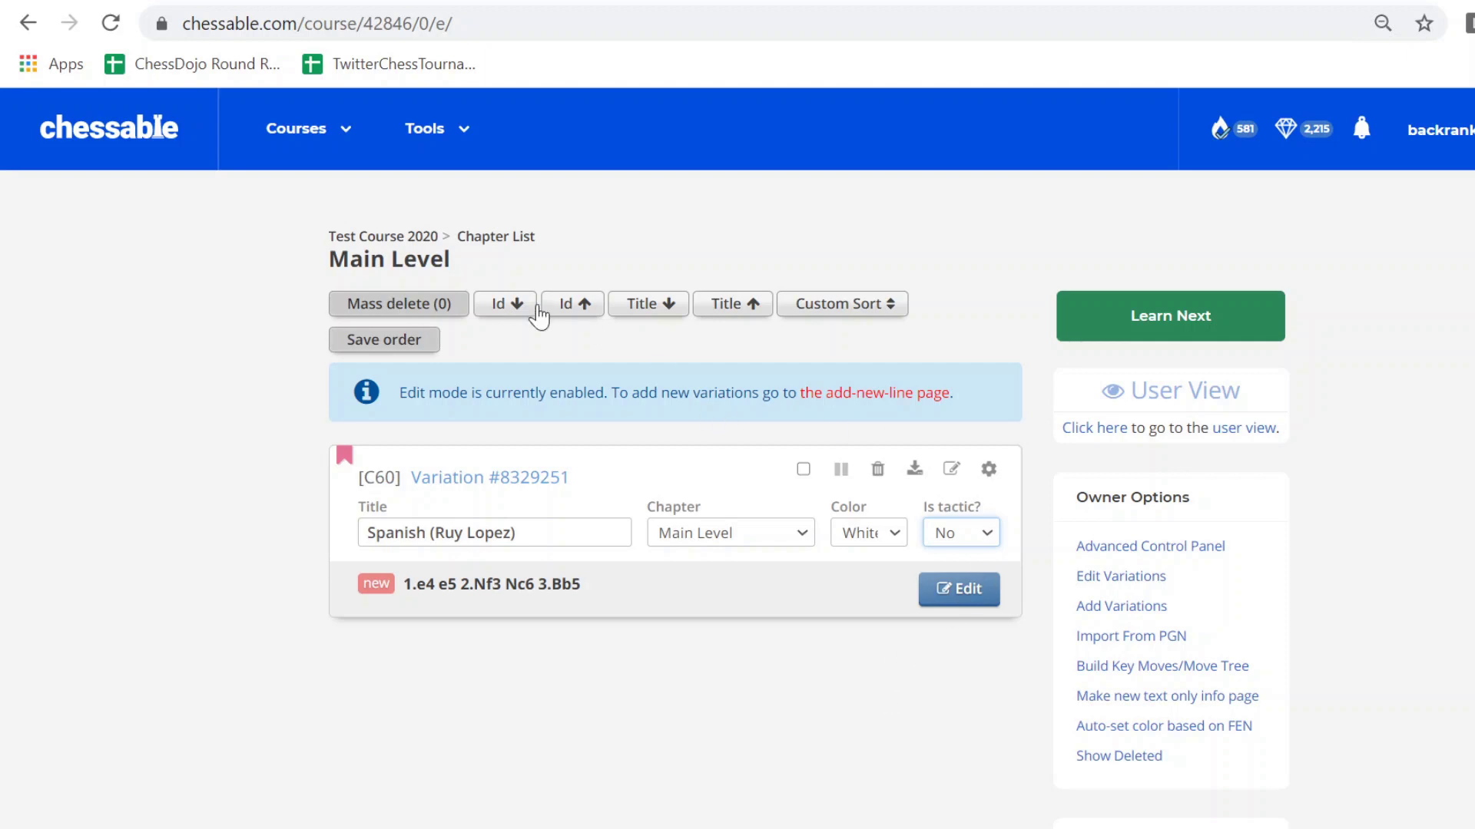
- Open Tools > Import PGN and toggle copy & paste off again to keep file upload
click(468, 131)
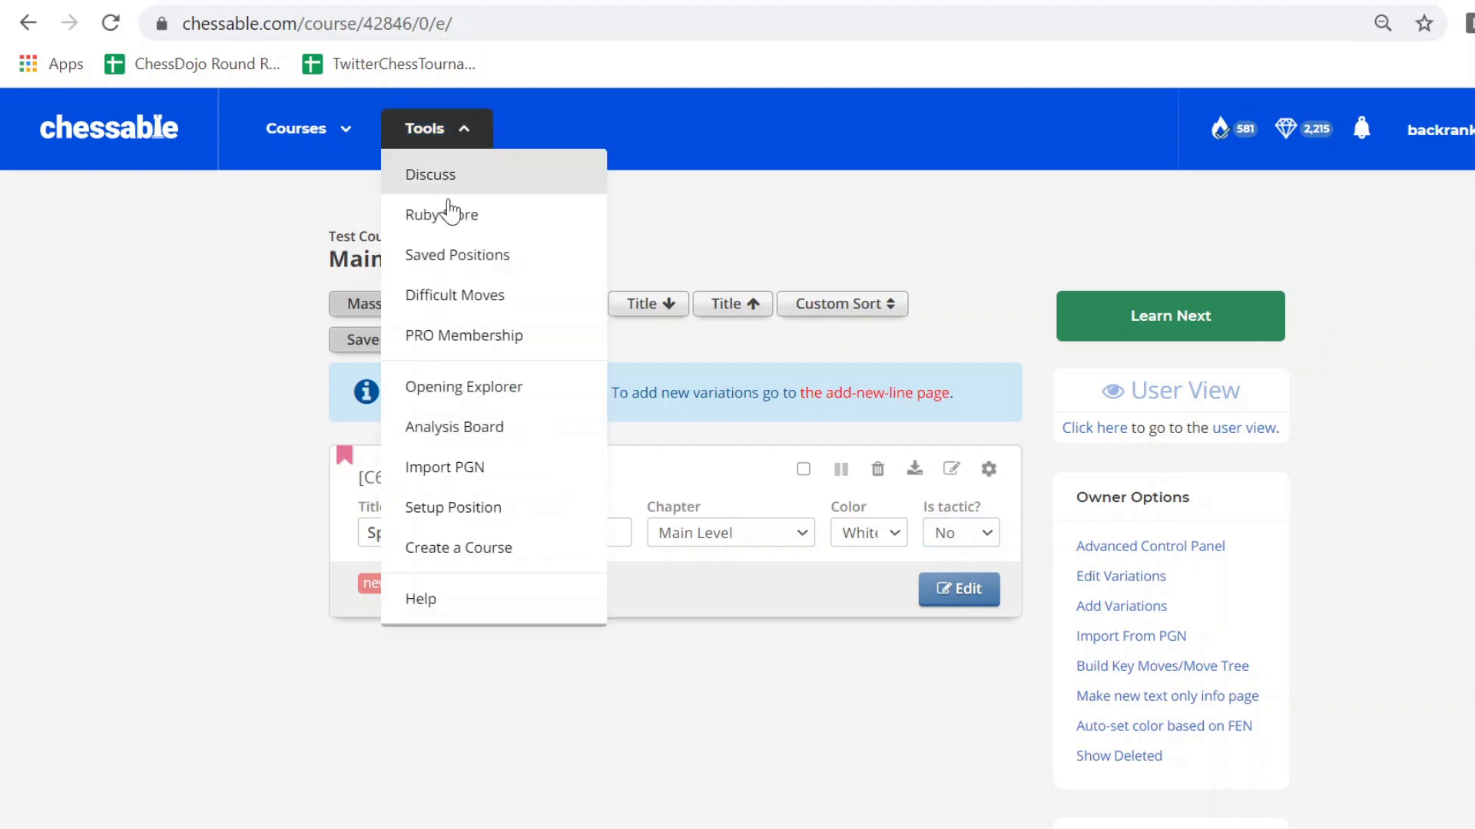
click(488, 476)
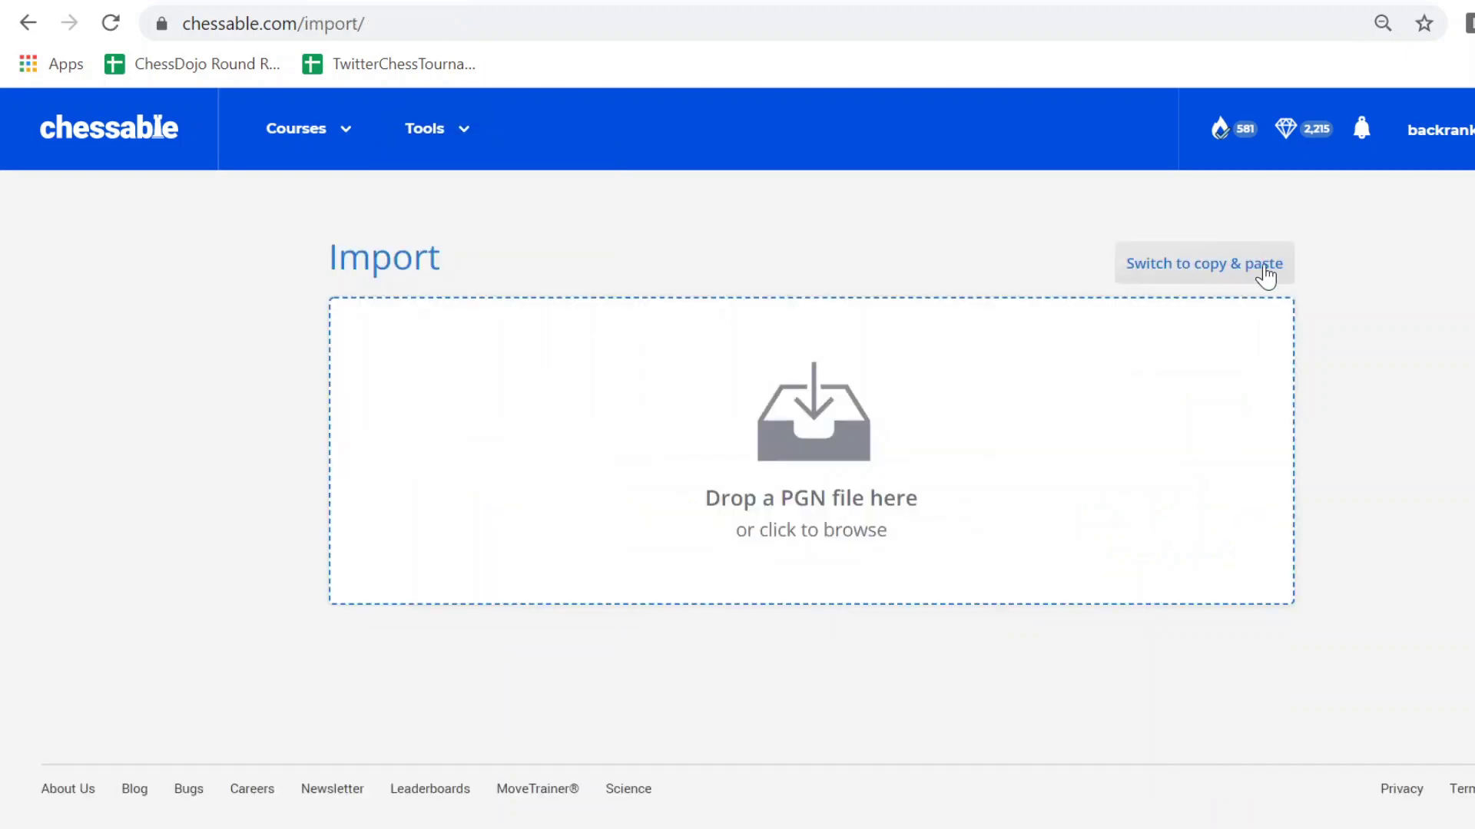
click(1213, 270)
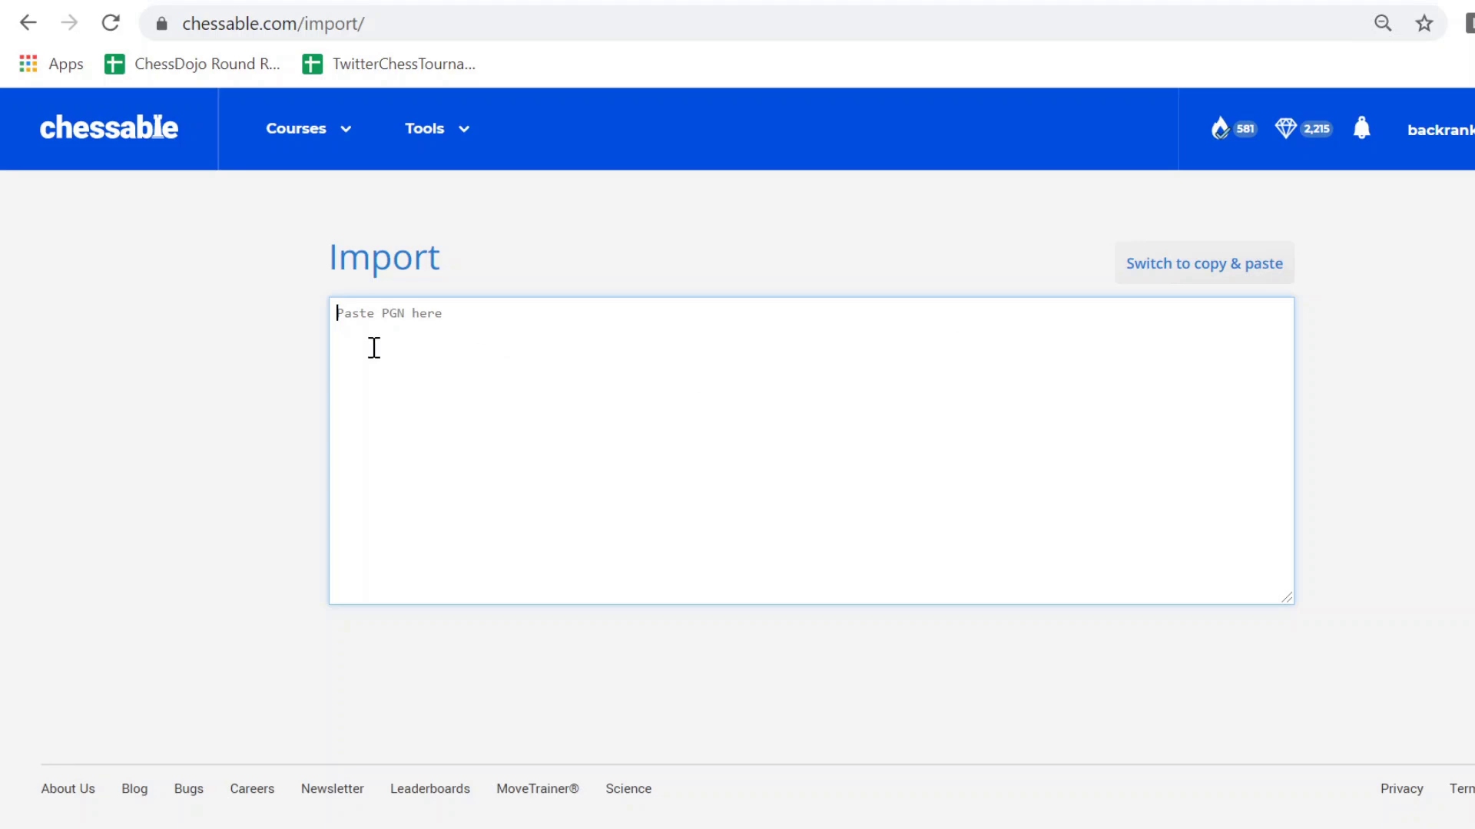
click(1185, 273)
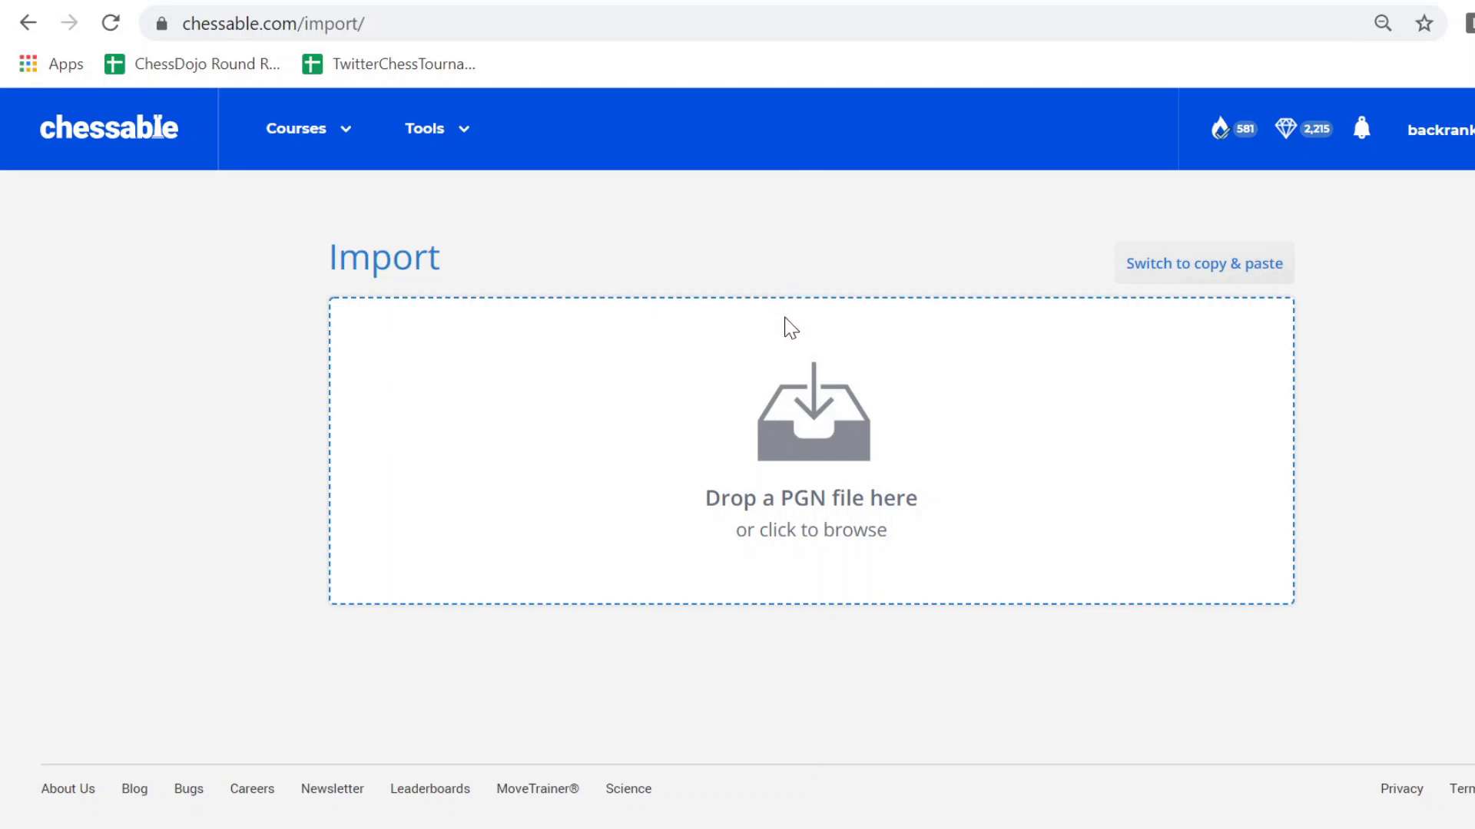
- Load the PGN file for Test Course 2020's Piece Activity chapter, with sub-variations unchecked
drag(584, 272, 980, 417)
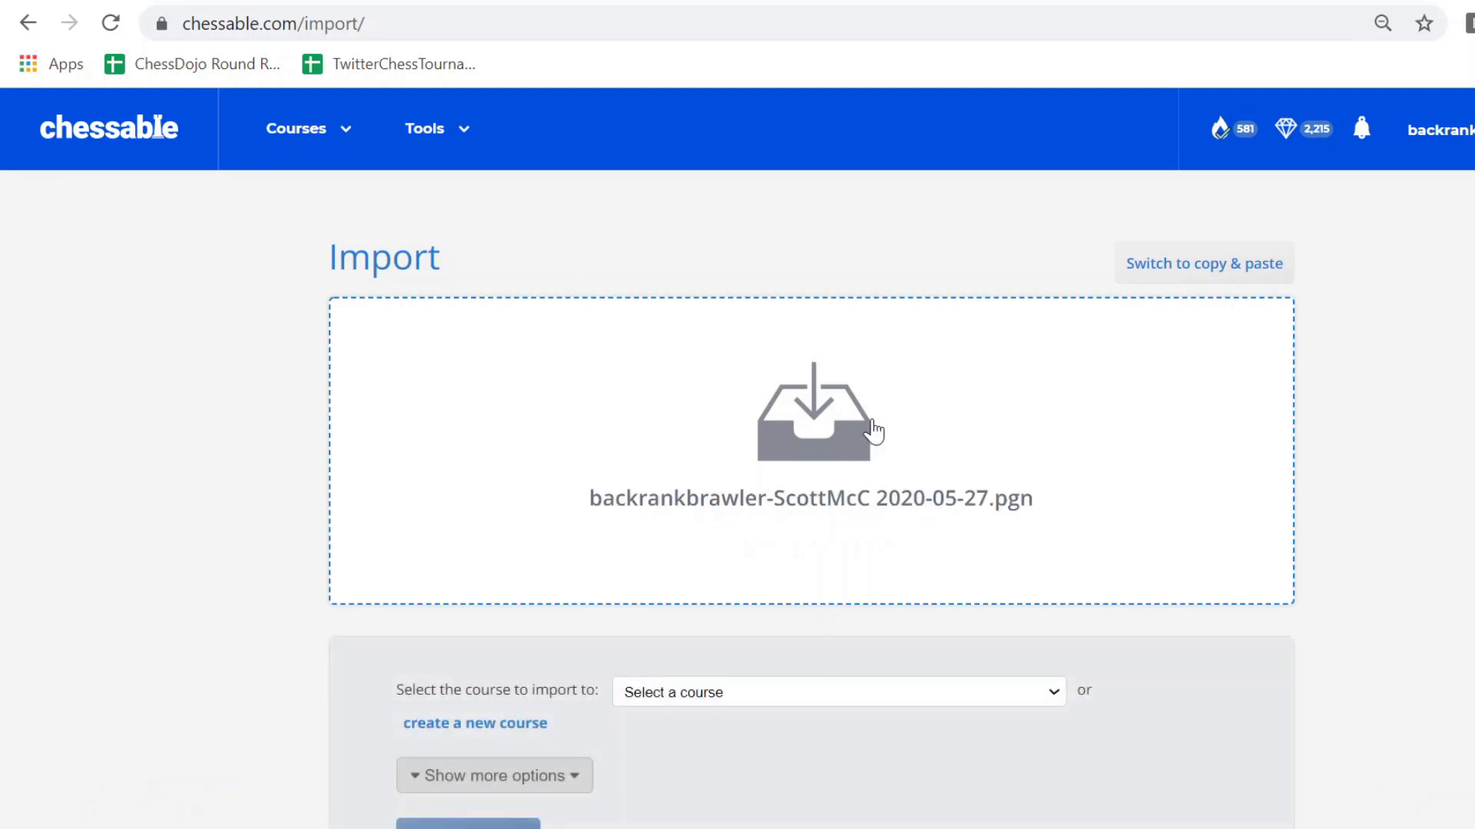
scroll(1075, 768, down, 2)
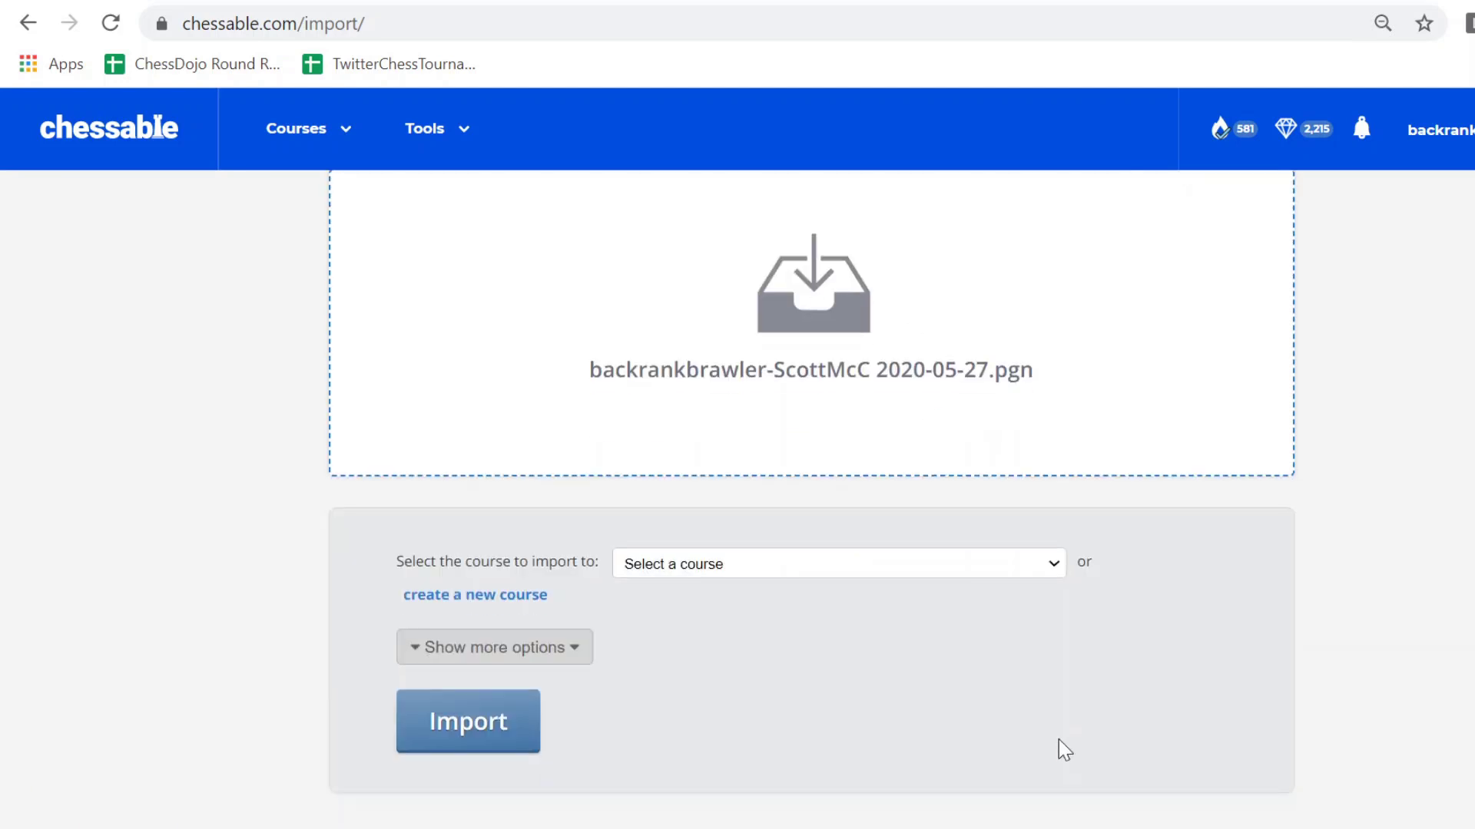
scroll(1014, 645, up, 2)
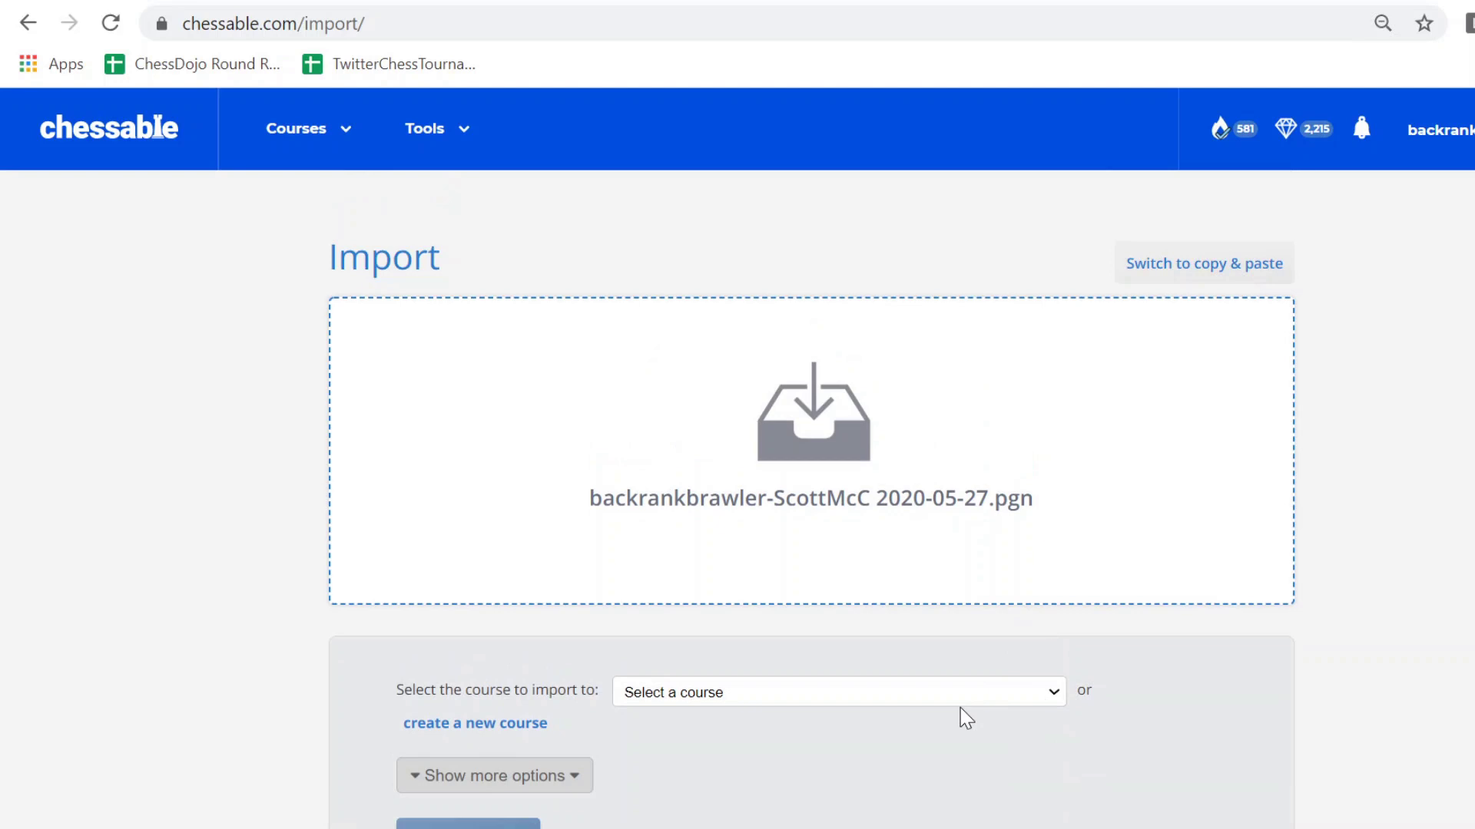
click(803, 338)
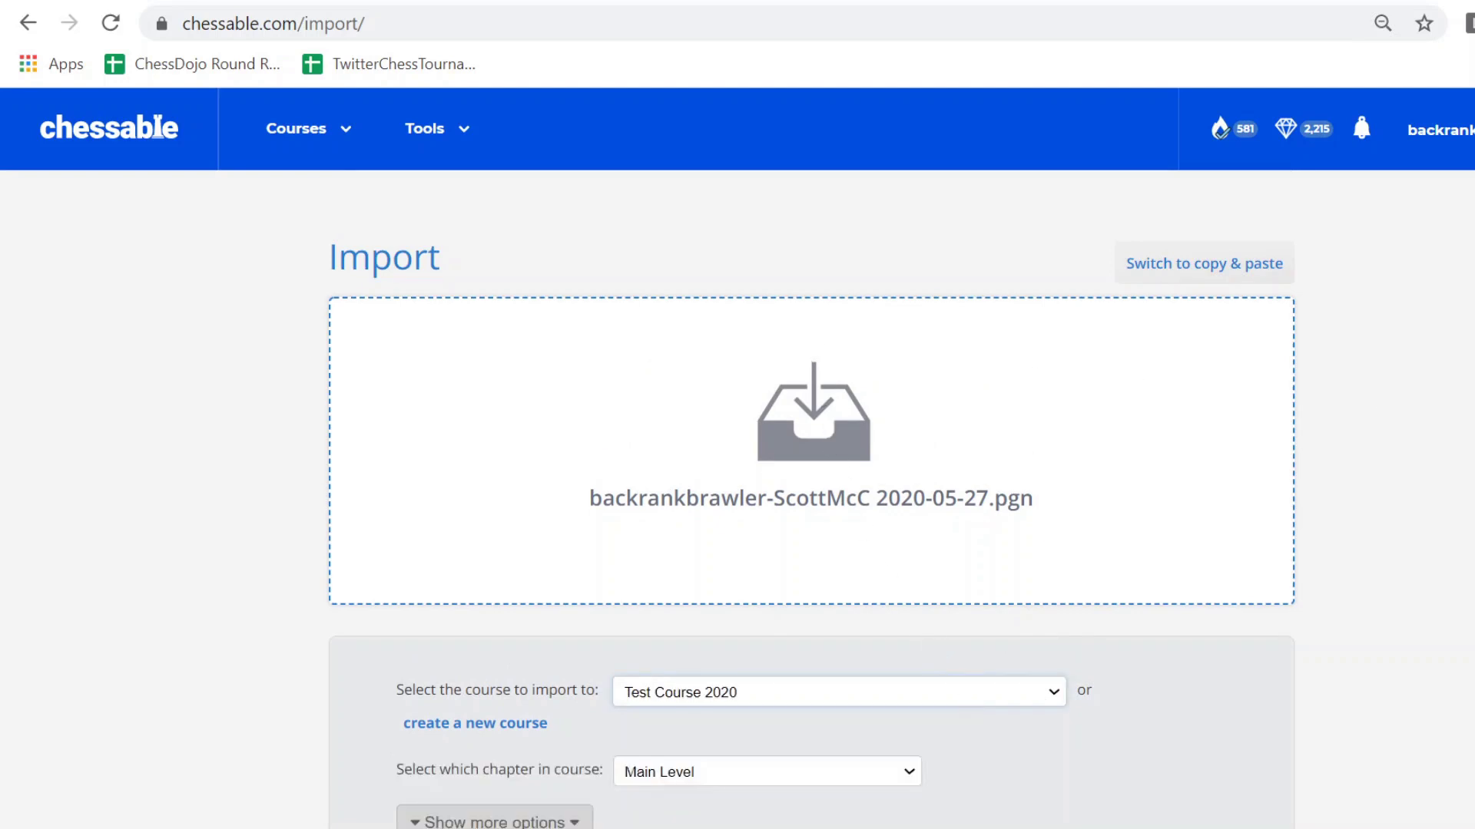
scroll(722, 582, down, 3)
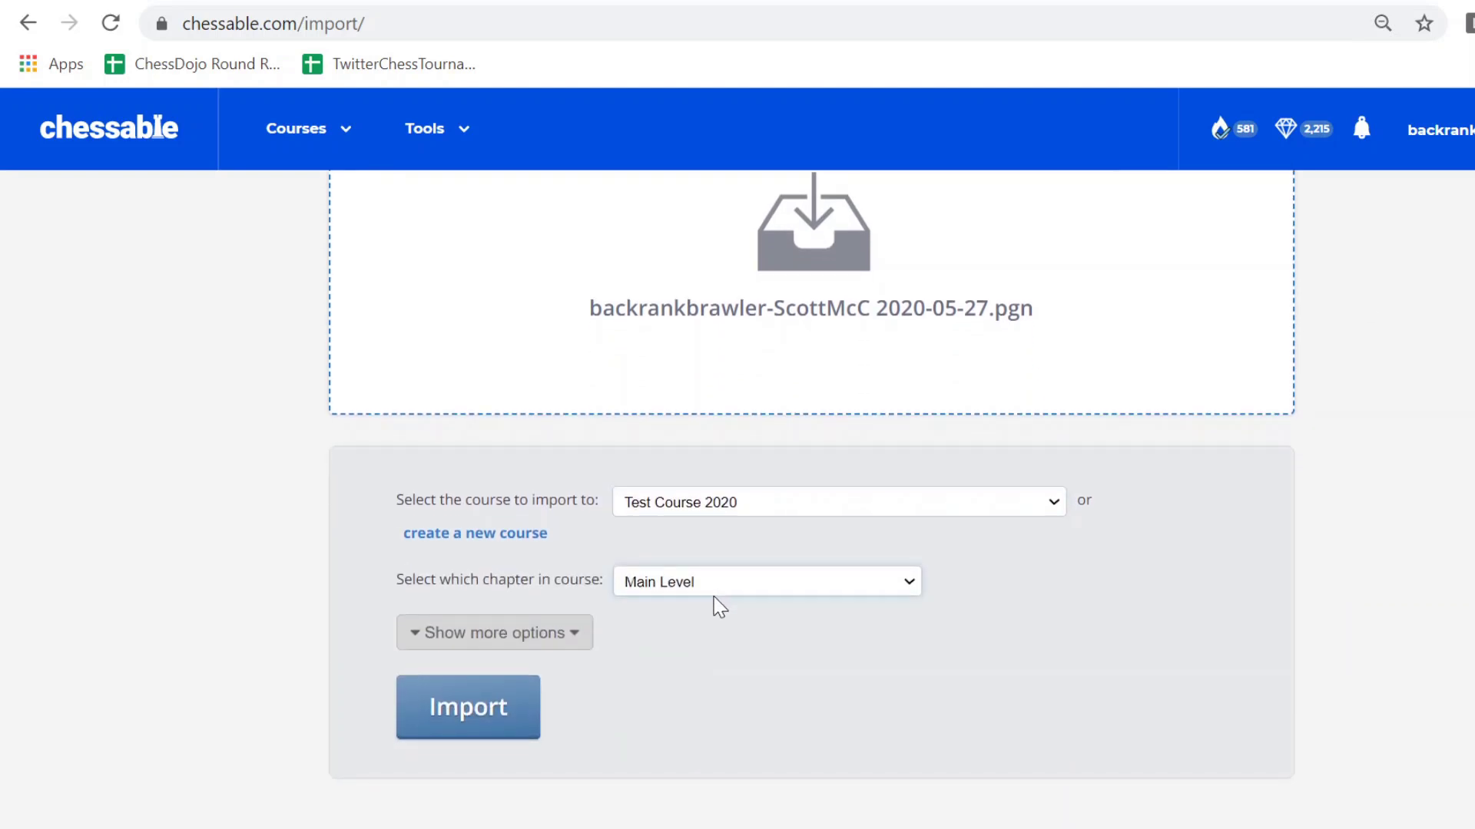
click(724, 670)
click(573, 636)
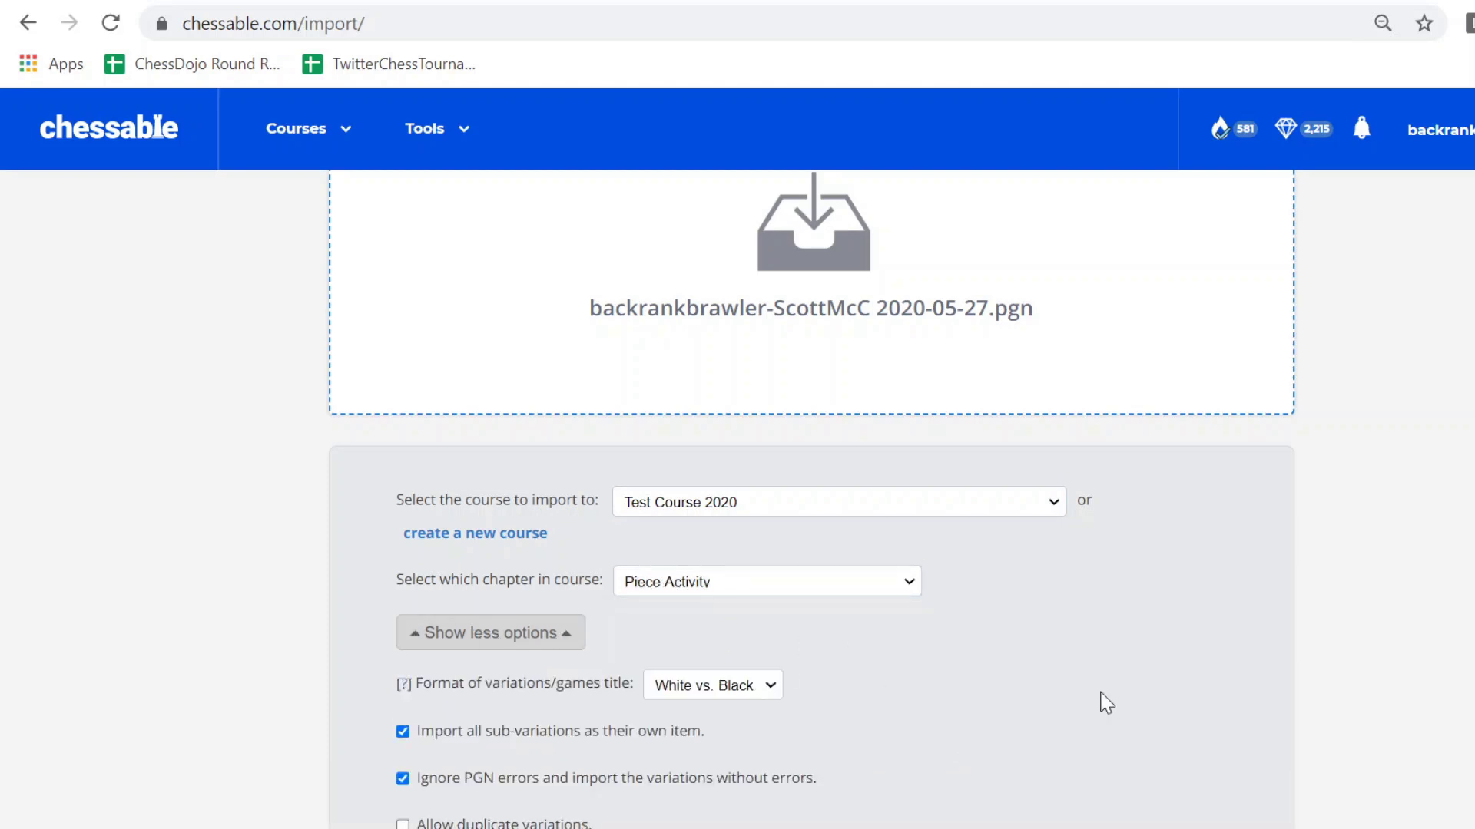
scroll(1116, 689, down, 3)
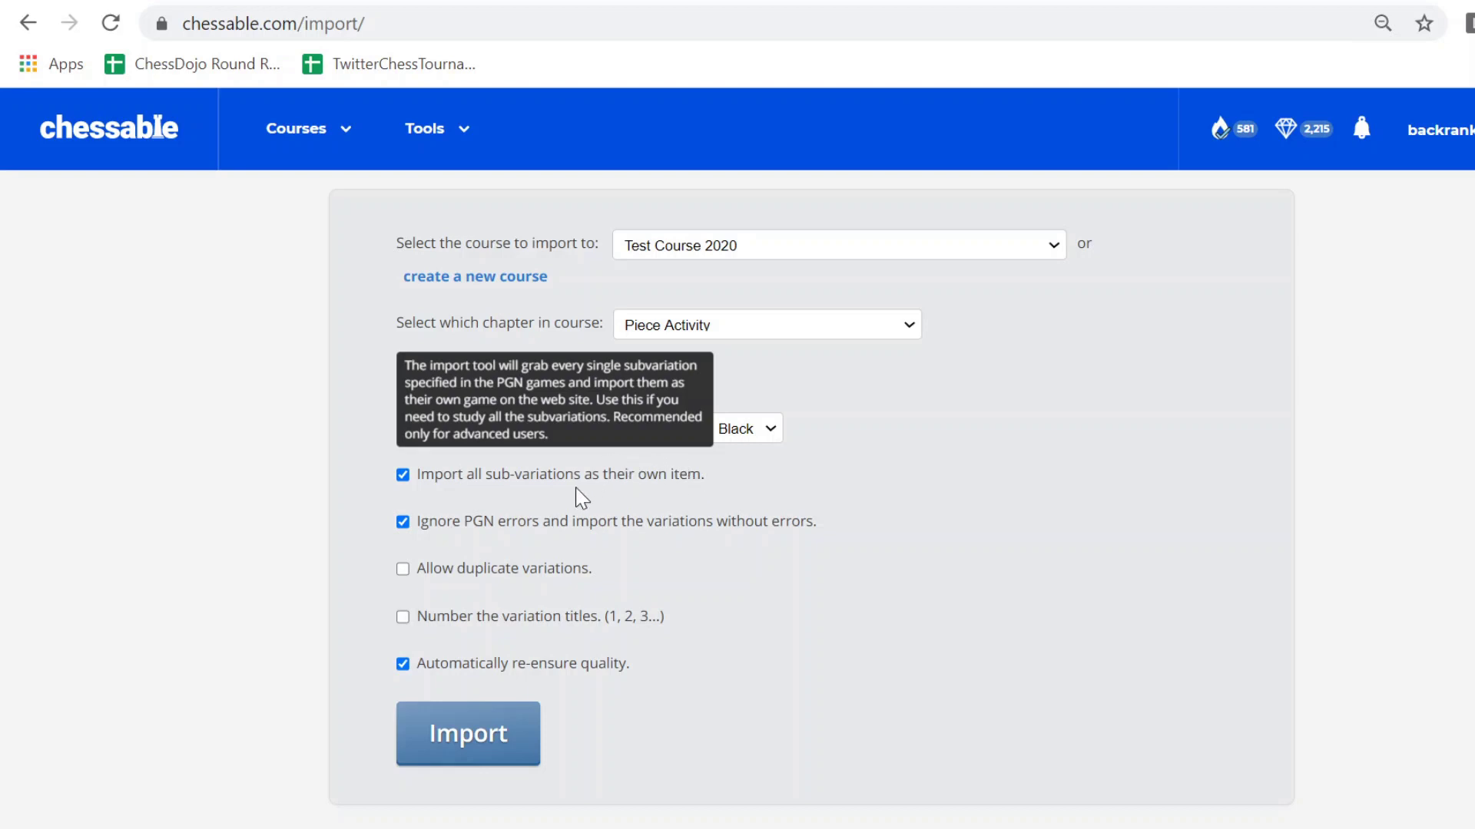
click(401, 476)
- Import and confirm the game, then go to the course it was added to
mouse_move(765, 465)
click(489, 737)
click(910, 625)
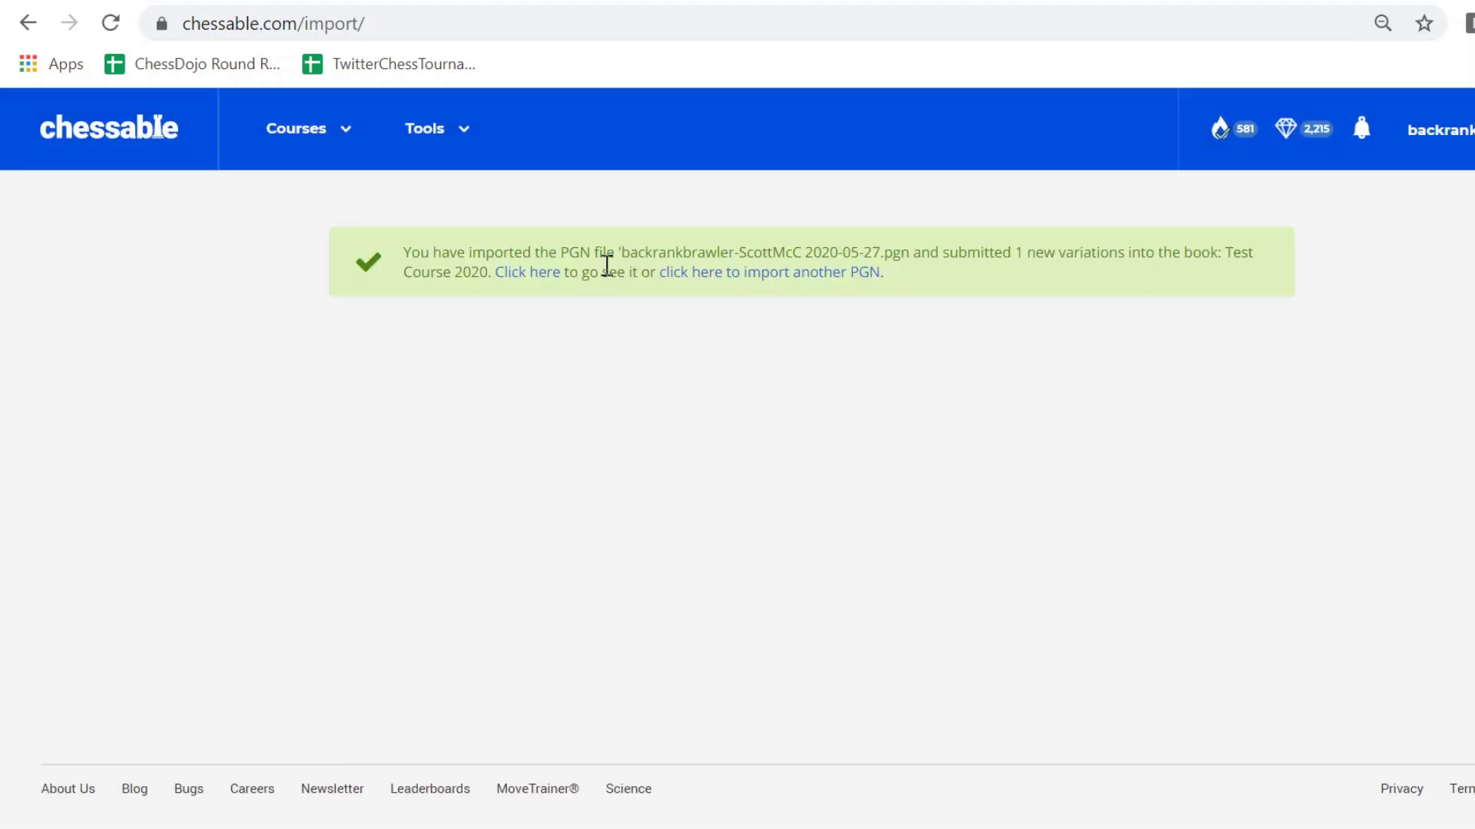
click(544, 274)
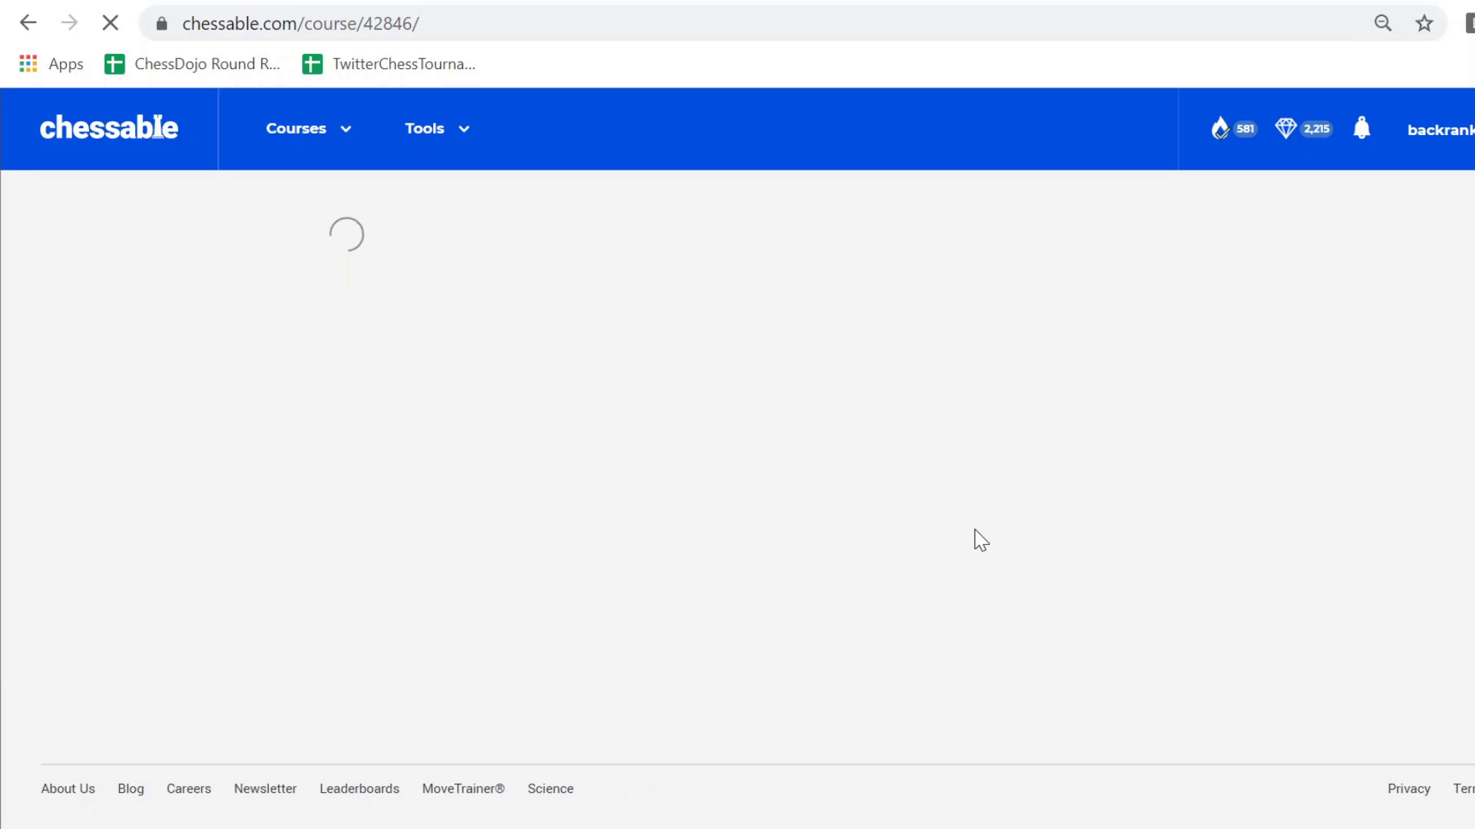
- Open the Piece Activity chapter's variations for editing
scroll(484, 651, down, 2)
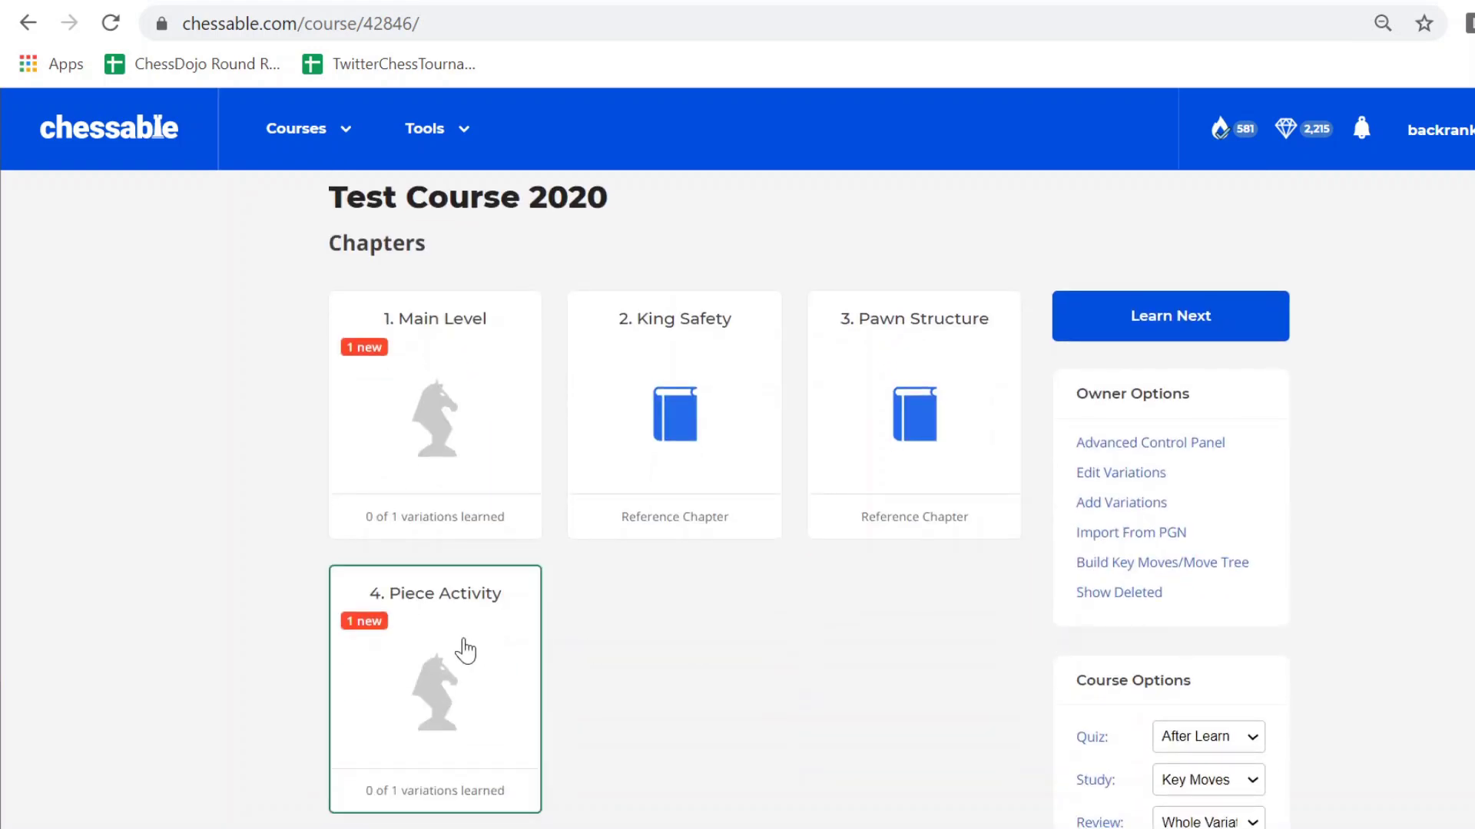
scroll(410, 674, down, 2)
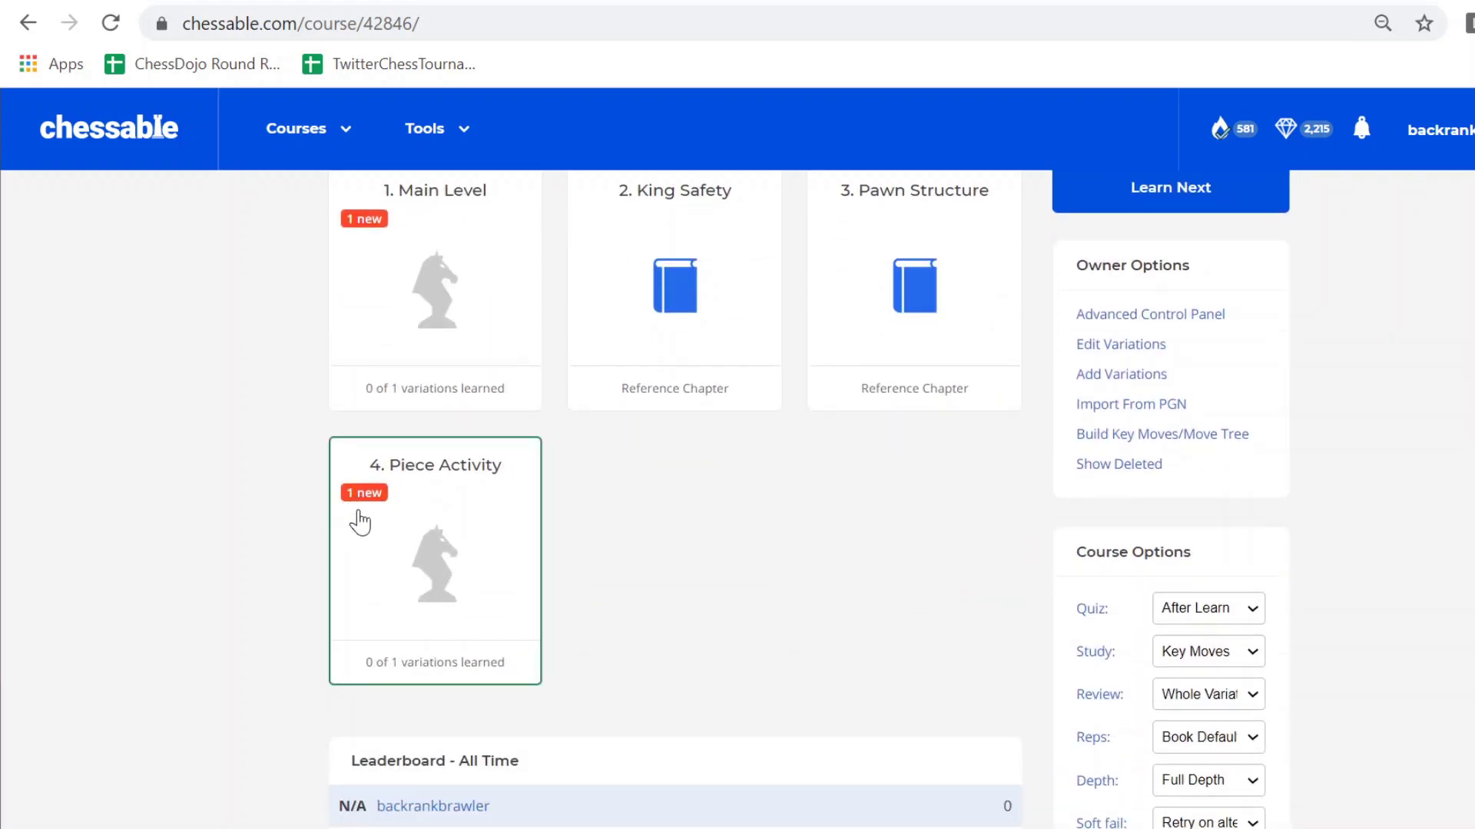
click(441, 560)
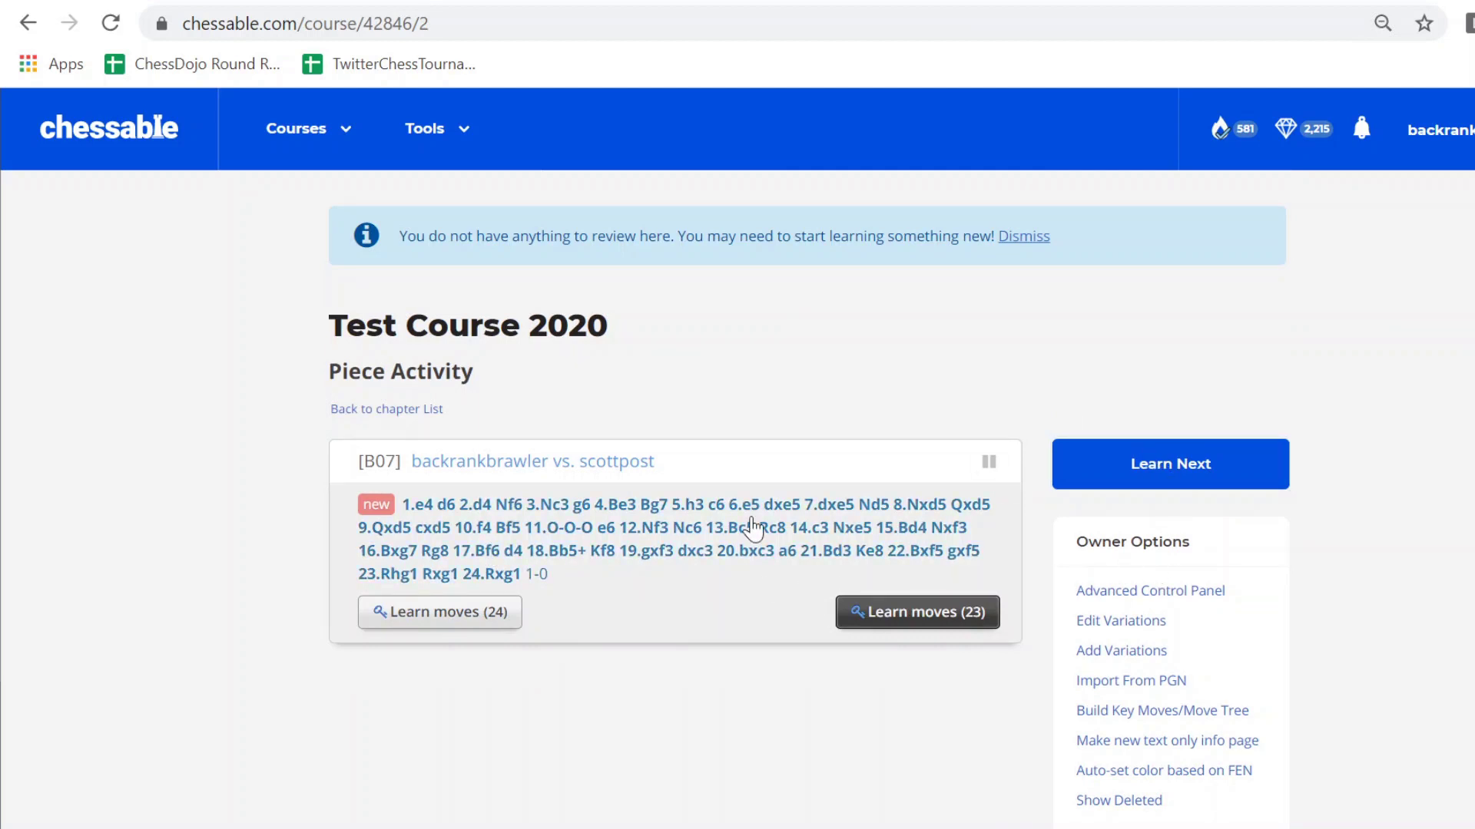
click(1144, 632)
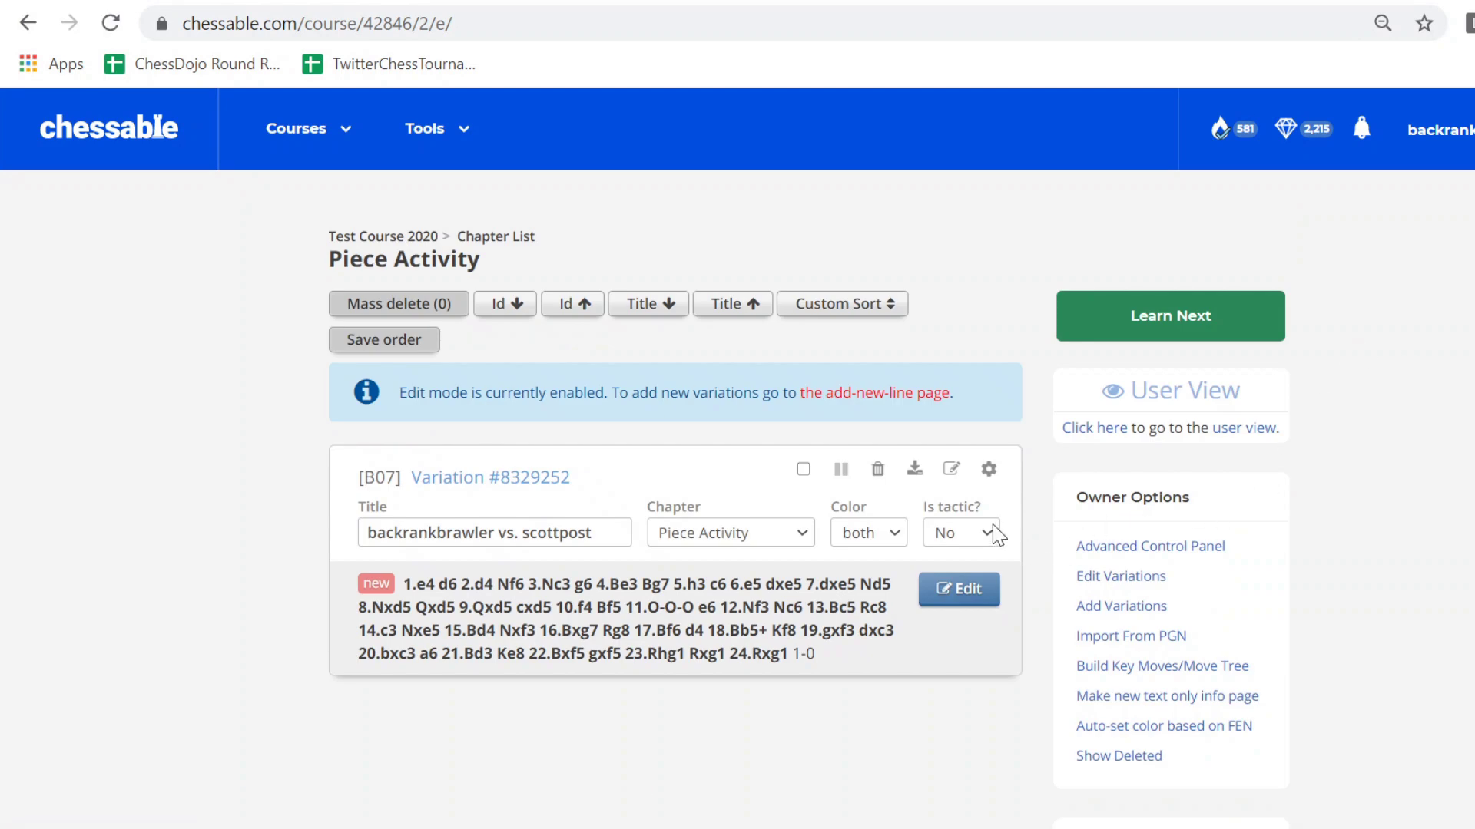
- Set the game's Color to White and Is tactic? to Yes, then reopen Piece Activity
click(859, 538)
click(866, 595)
click(966, 557)
click(957, 602)
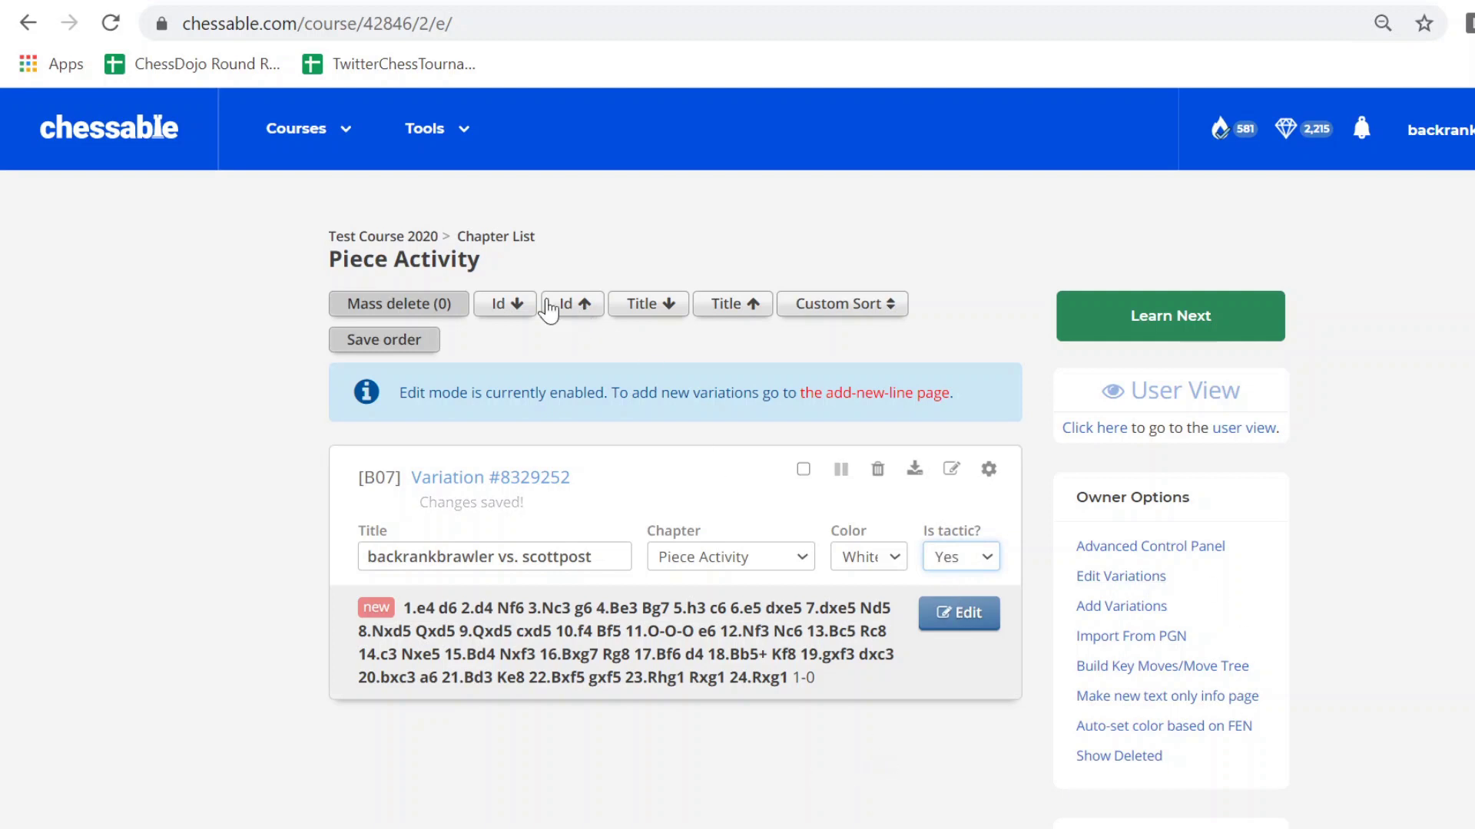
click(494, 238)
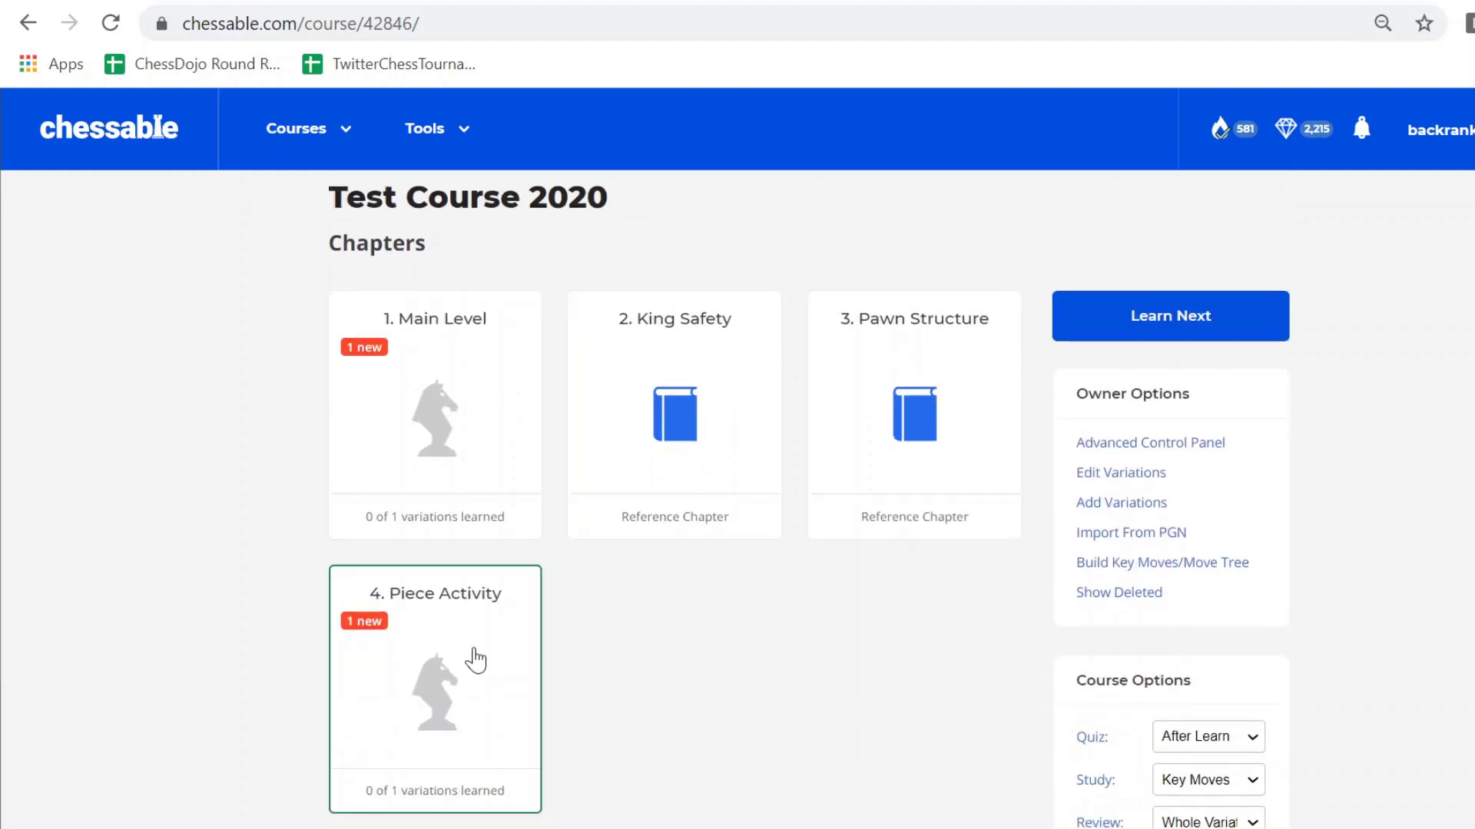
click(473, 657)
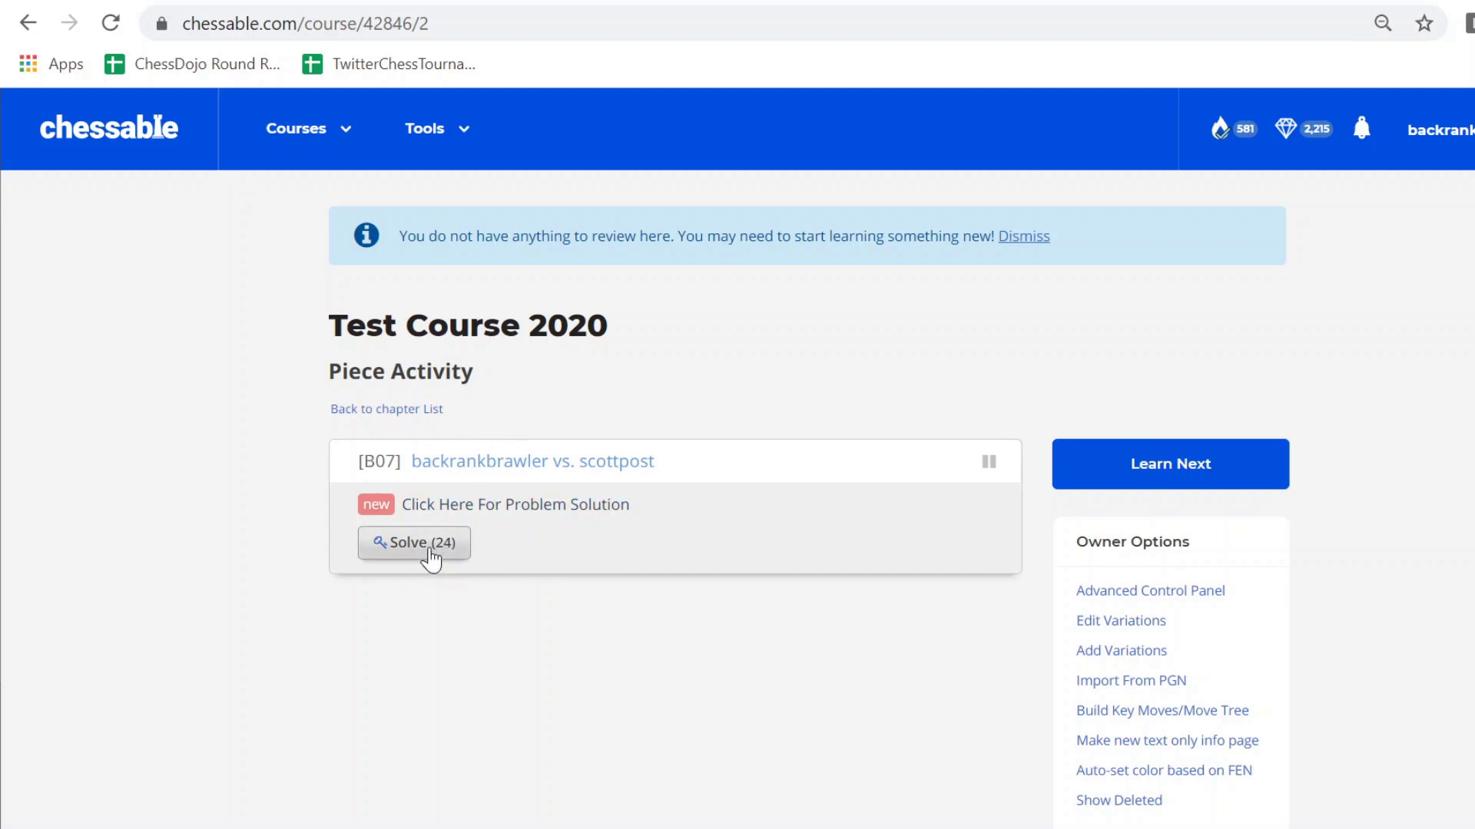
- Solve the 24-move quiz as White with 1.e4, 2.d4, 3.Nc3, 4.Be3, then leave for Test Course 2020
click(431, 560)
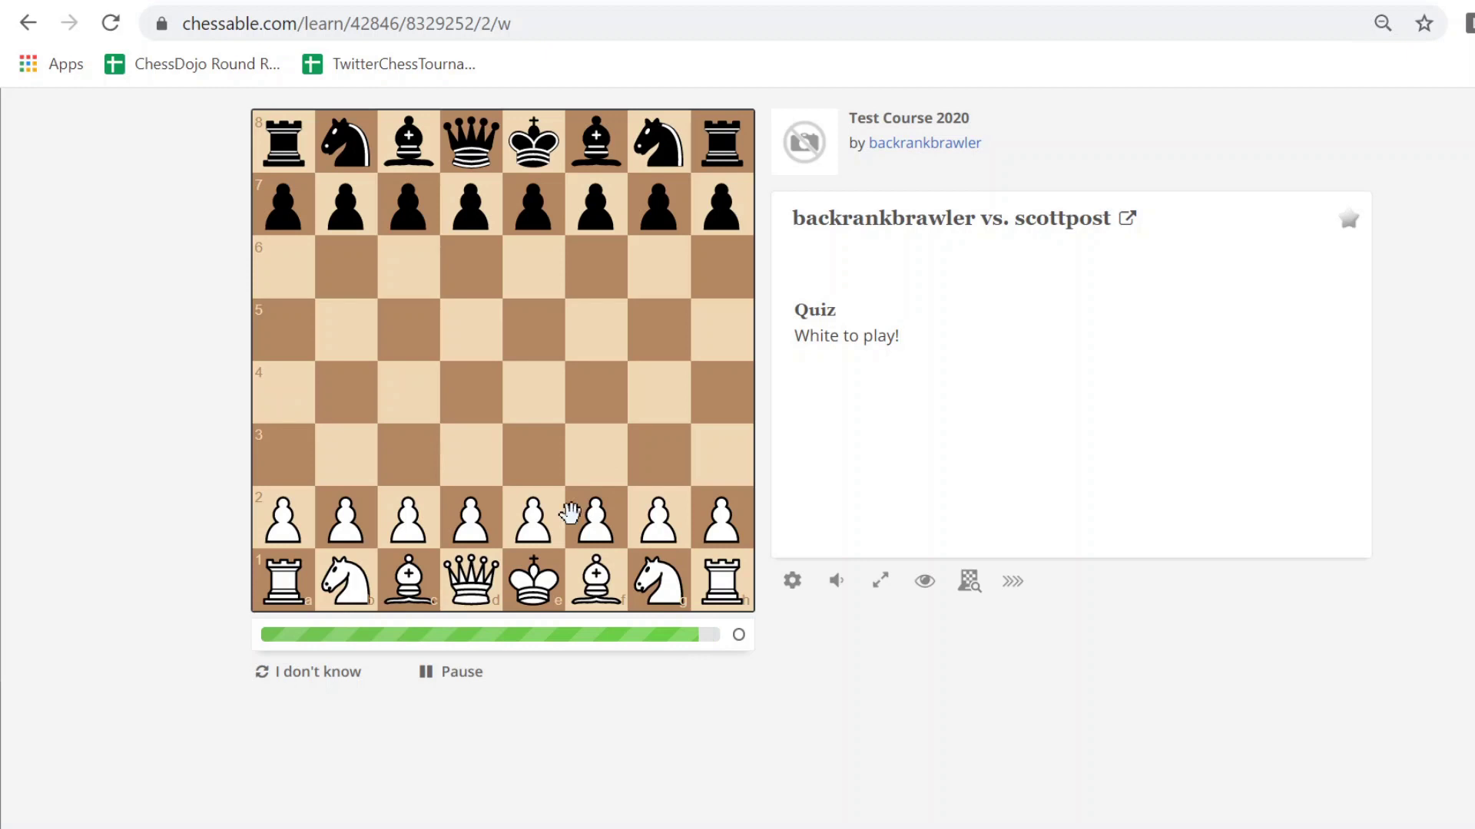
drag(535, 530, 532, 394)
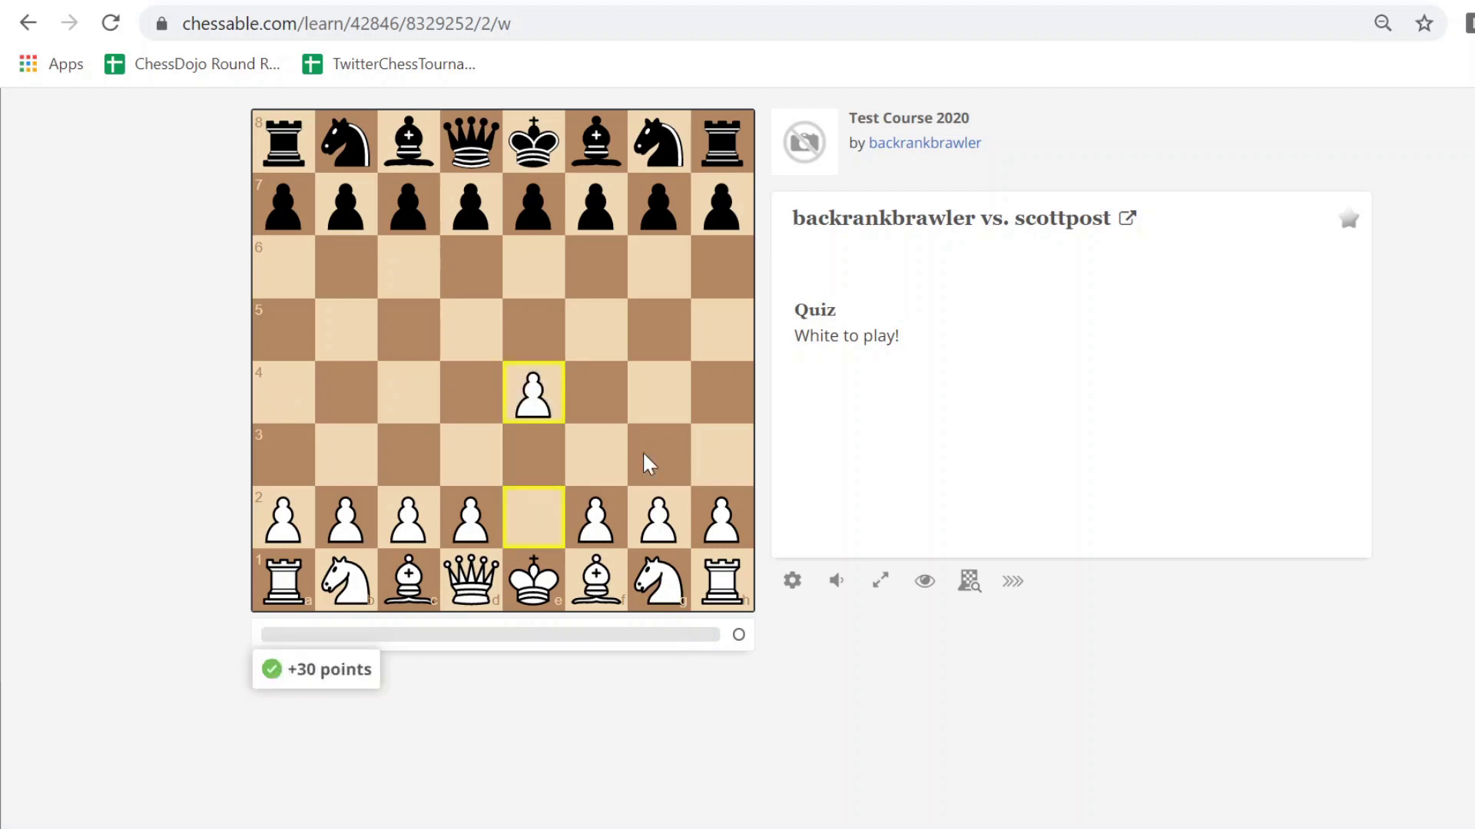
drag(471, 523, 463, 388)
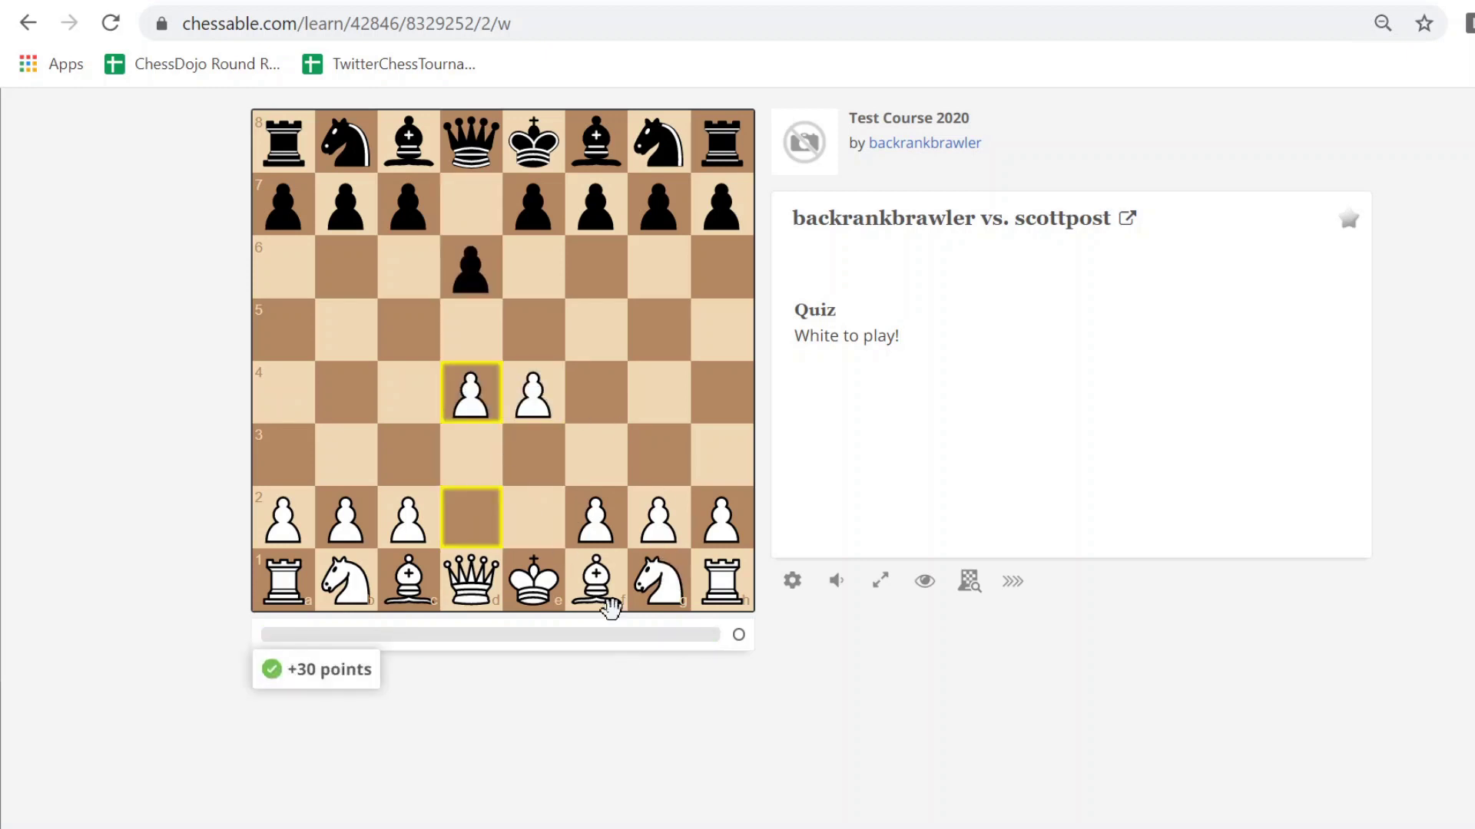
drag(336, 572, 408, 454)
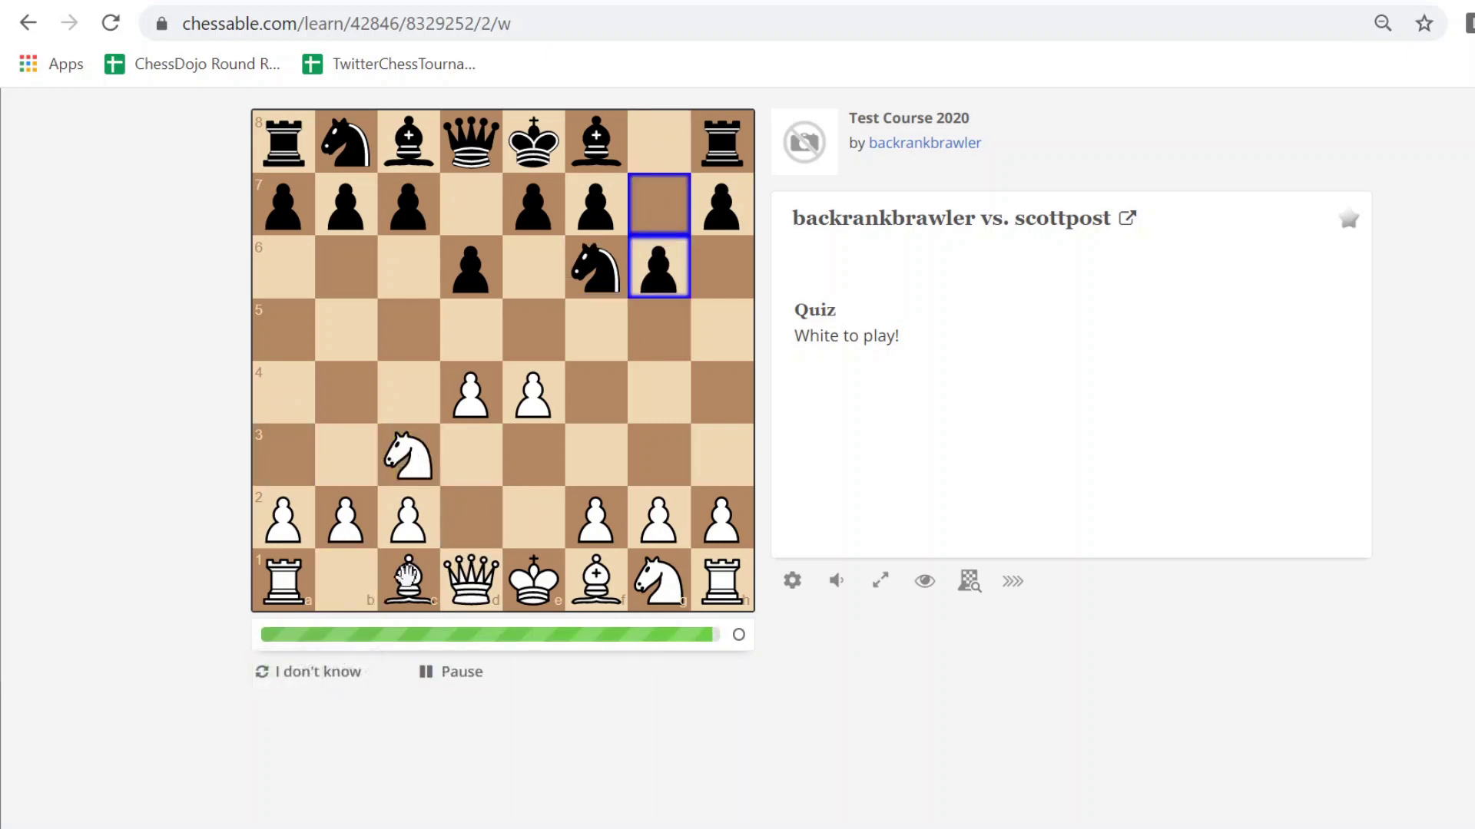
drag(408, 576, 534, 454)
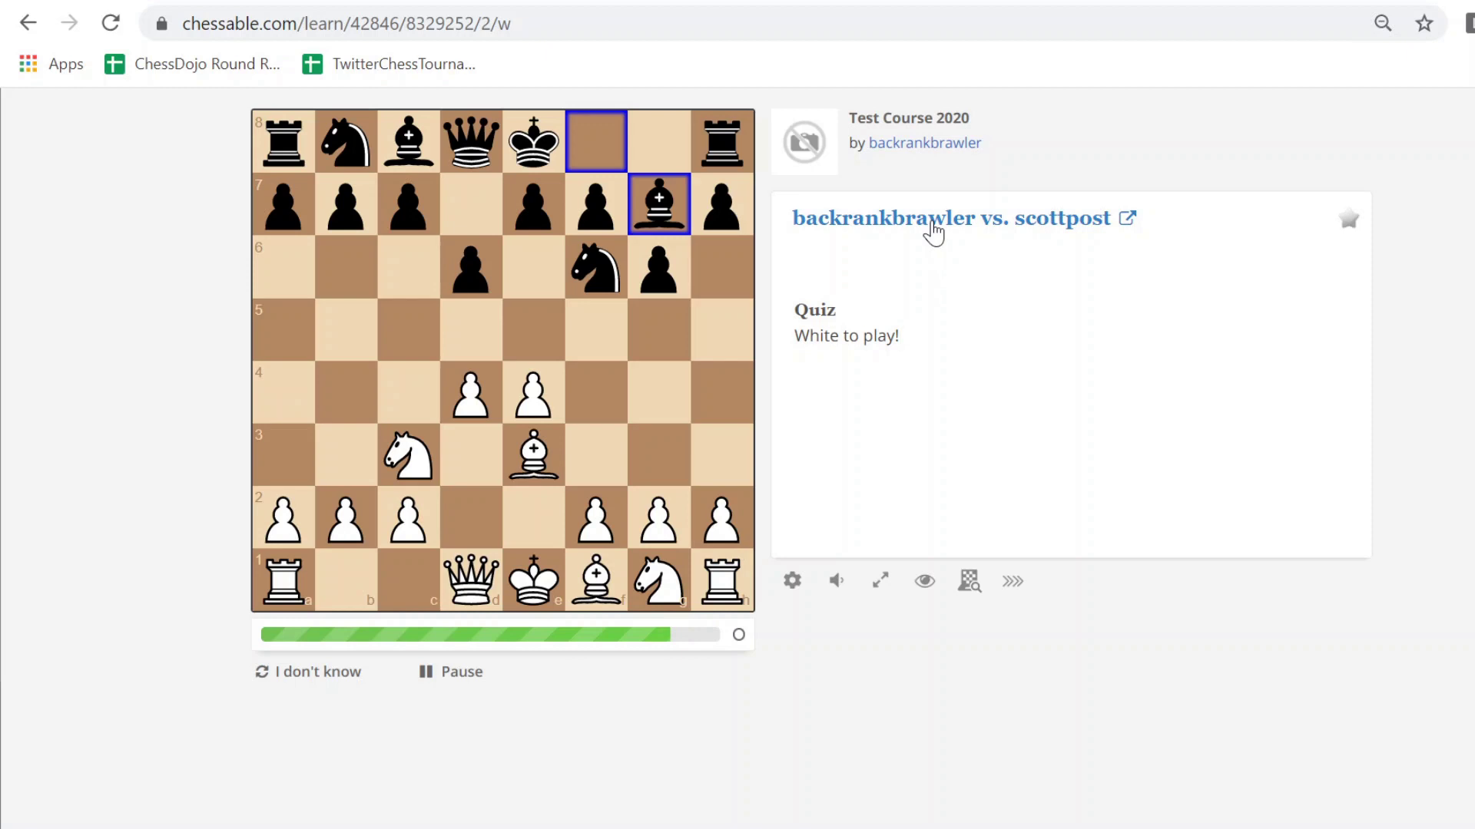
click(900, 121)
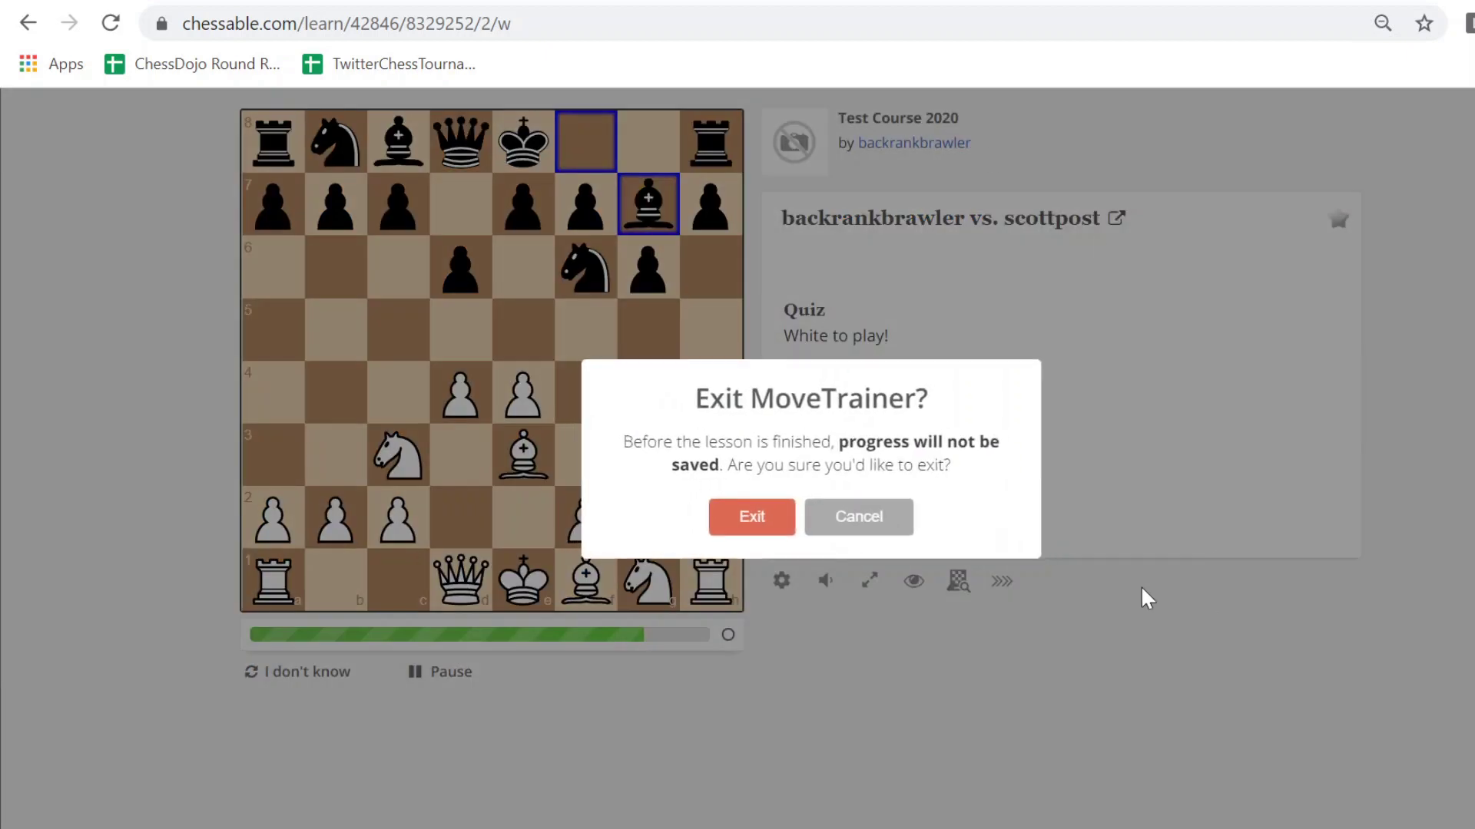
- Exit the MoveTrainer quiz without saving and browse Test Course 2020's chapters
click(759, 519)
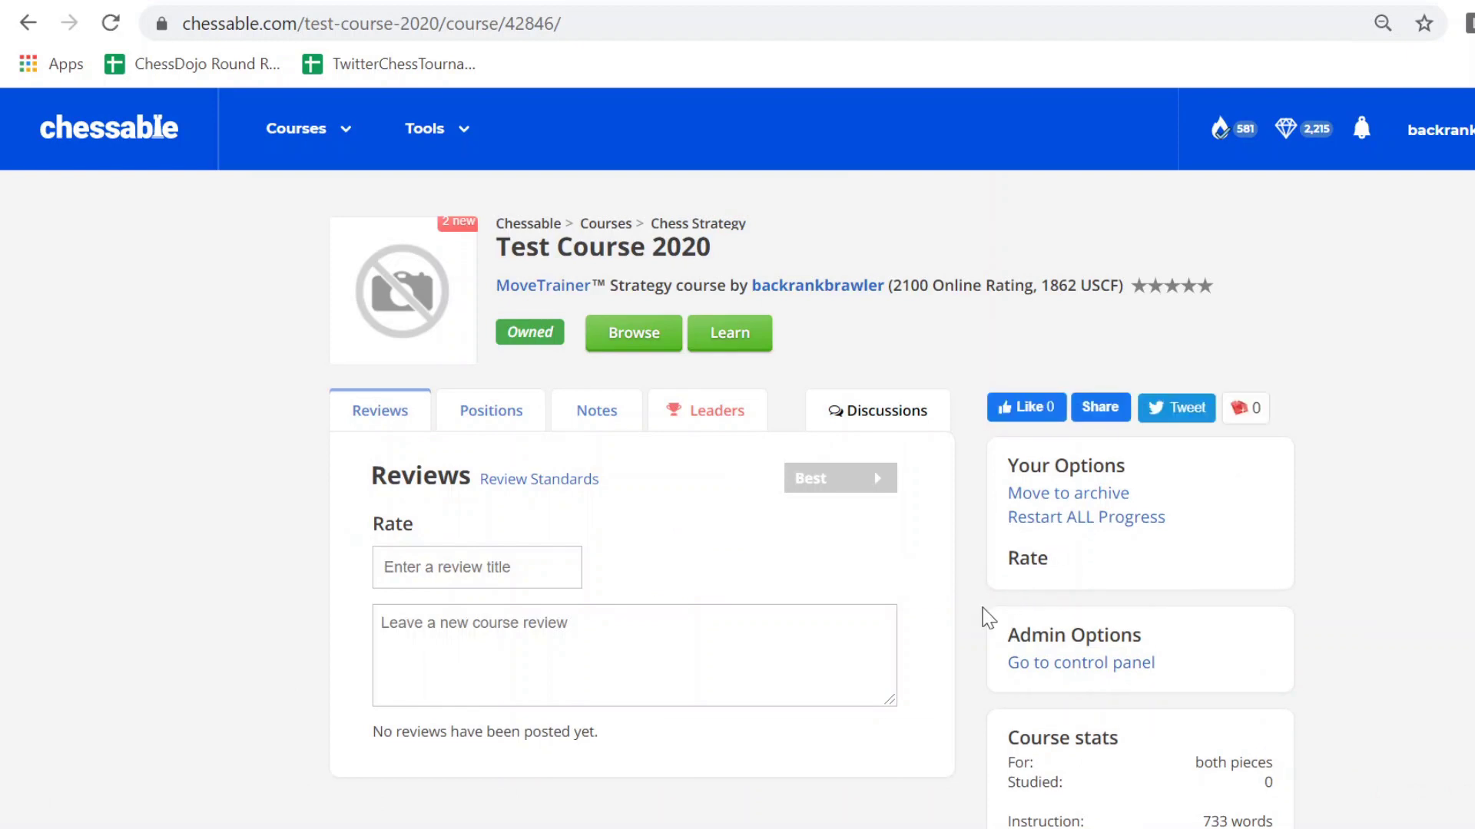
click(632, 334)
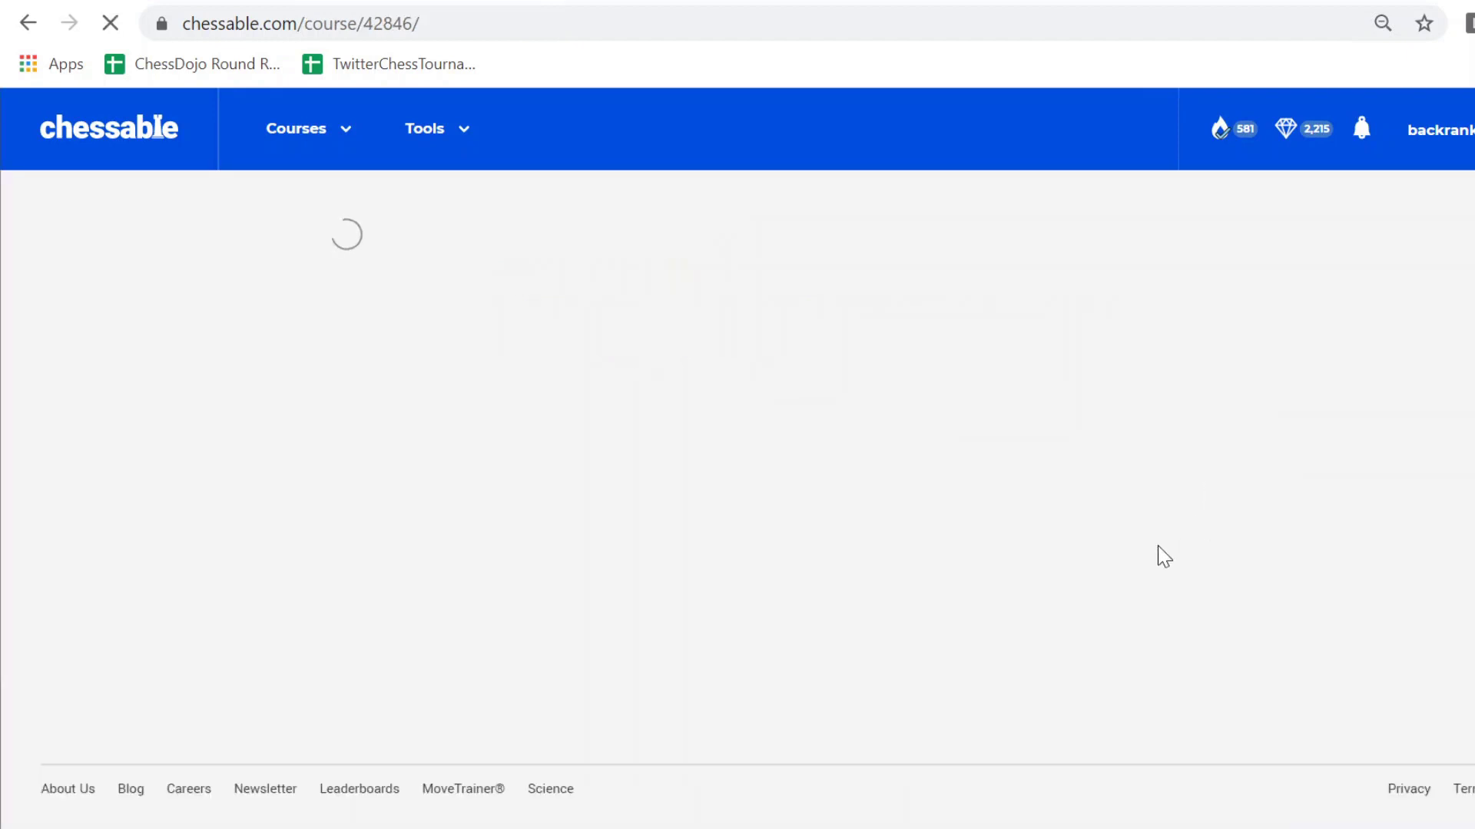
scroll(1037, 614, down, 3)
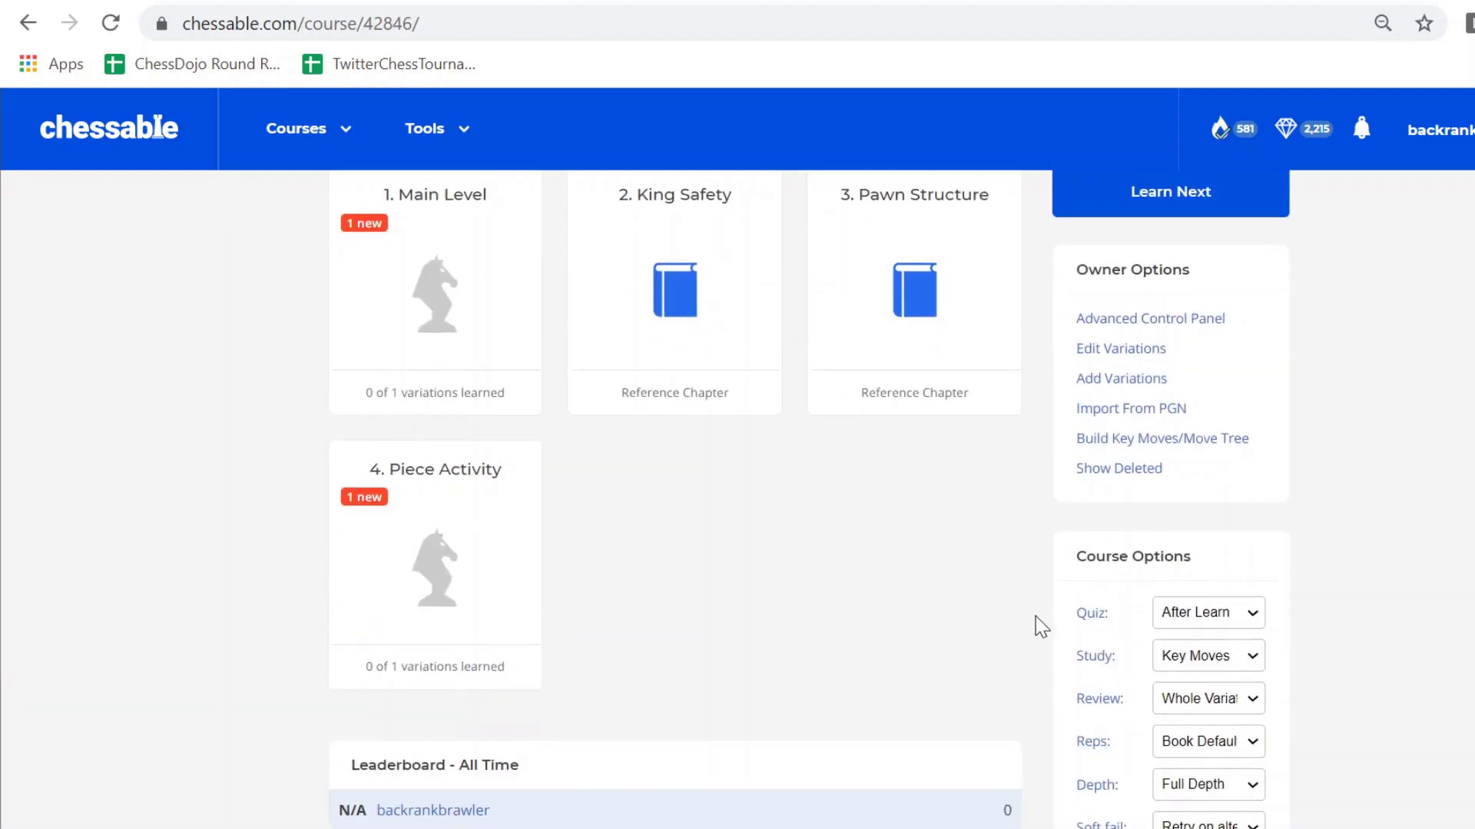
scroll(1036, 619, up, 2)
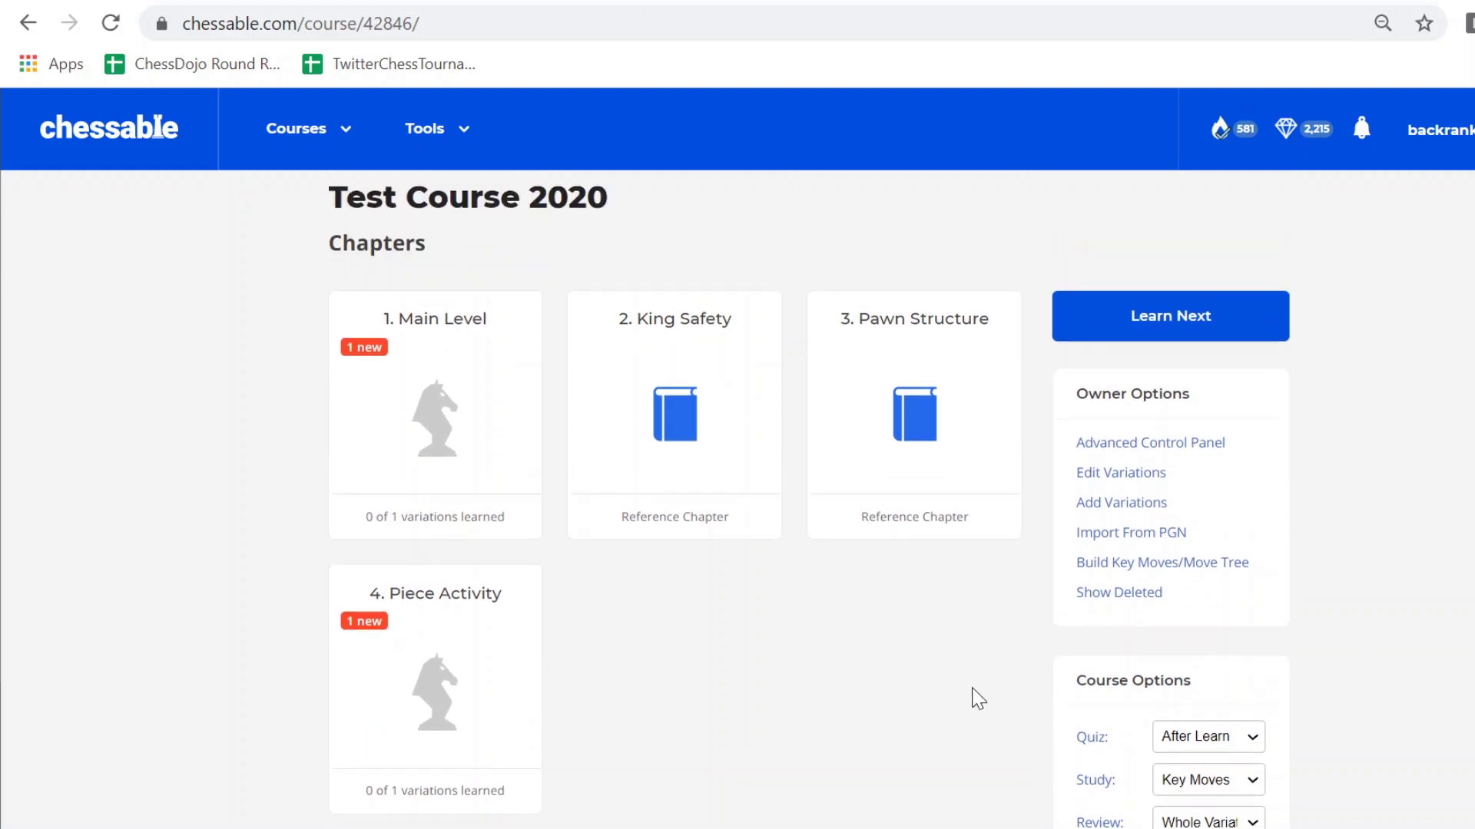